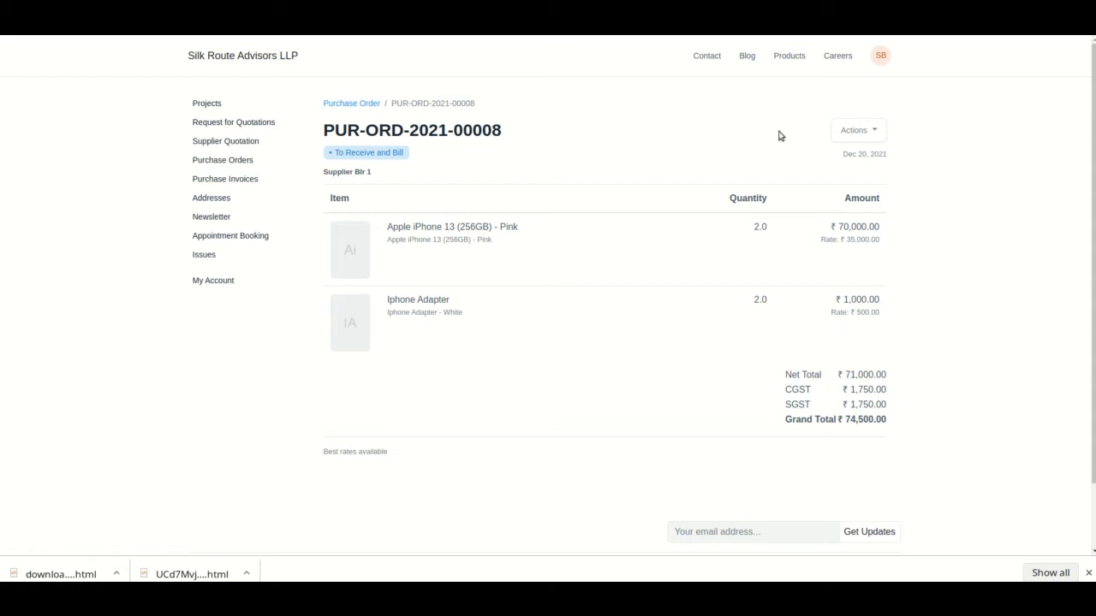
Make a purchase invoice from the open purchase order and open the new invoice from the Purchase Invoices list
left_click(850, 136)
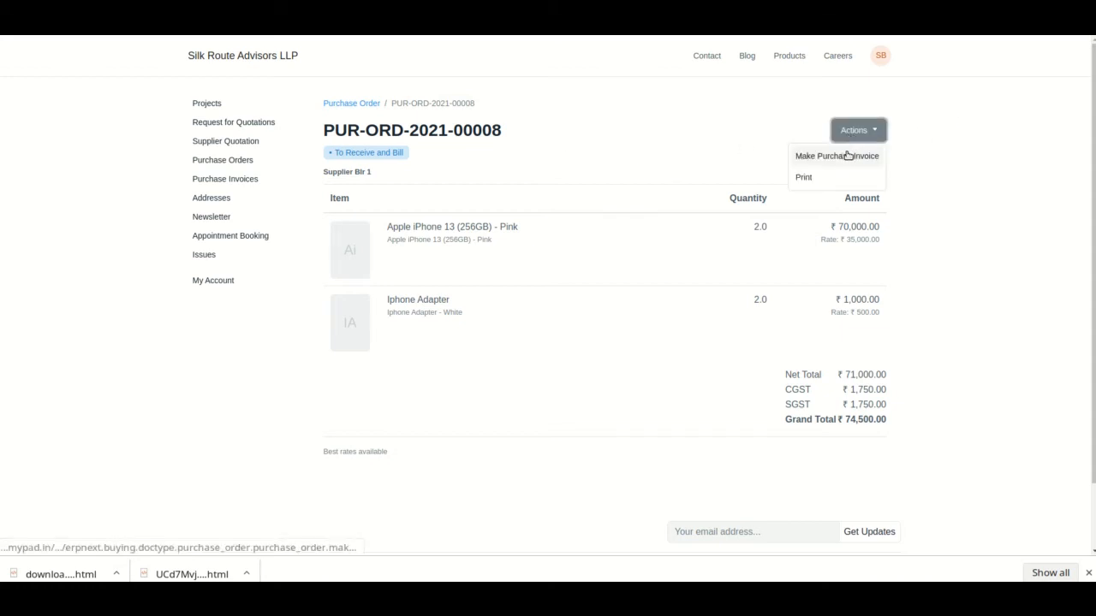
left_click(848, 155)
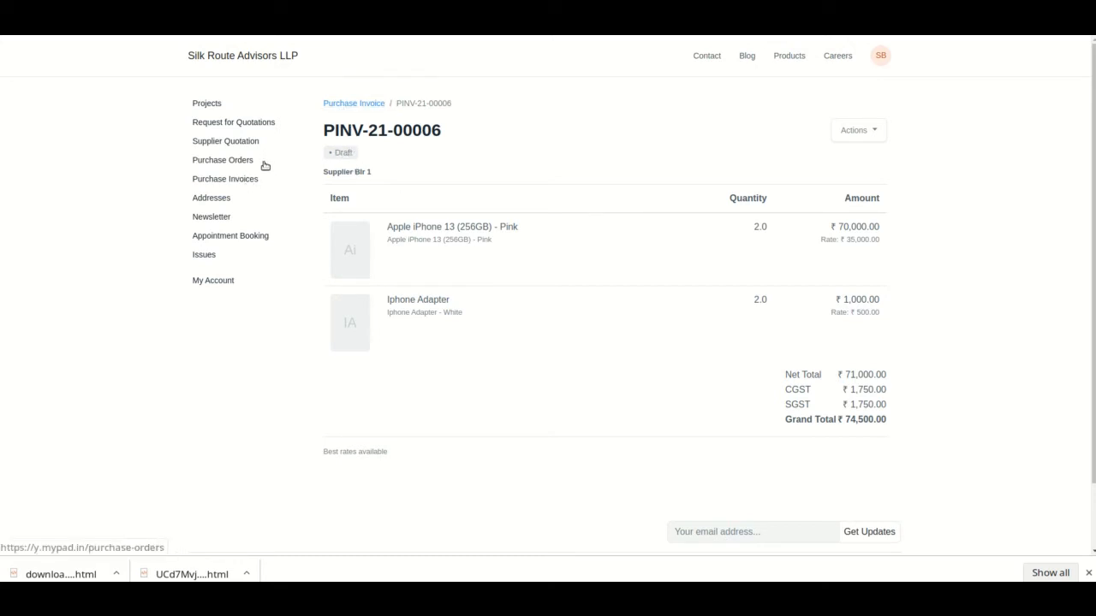
left_click(245, 181)
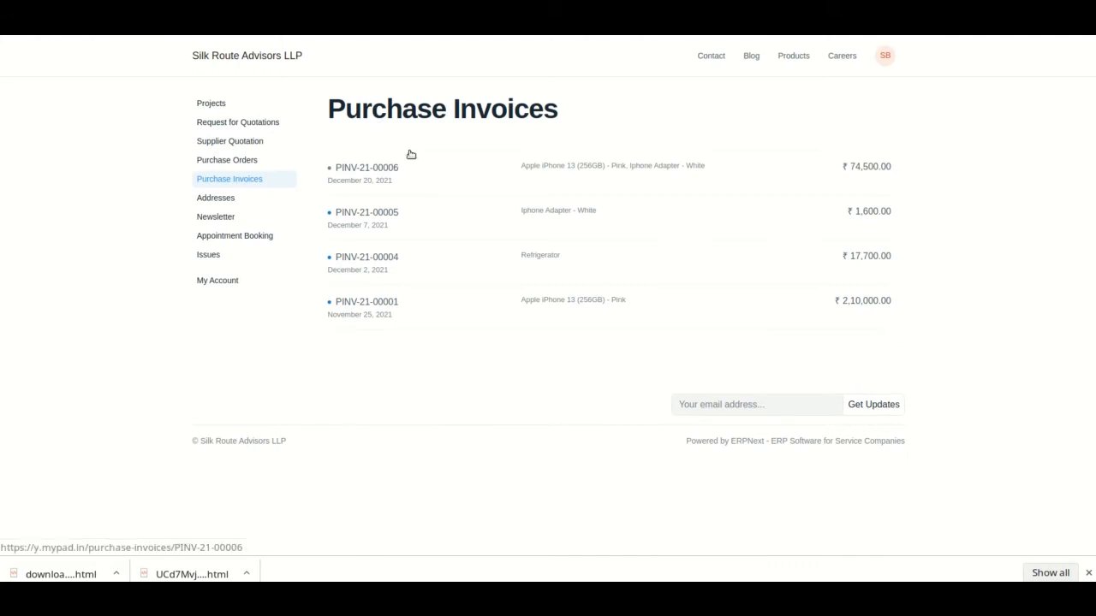
left_click(366, 172)
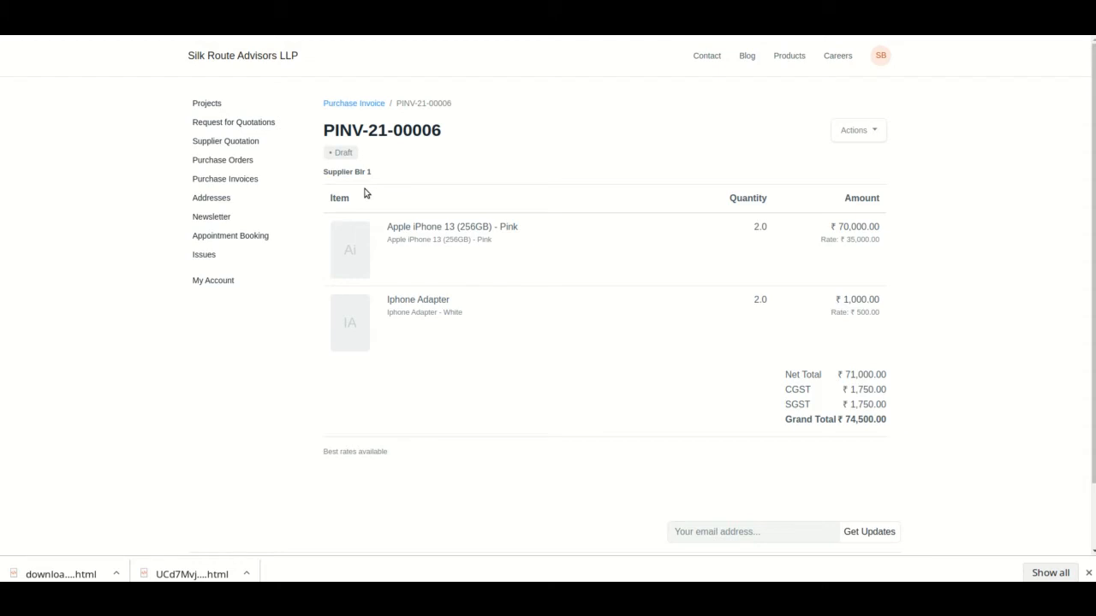
Switch to the accounts user's ERPNext window and open the draft Supplier Blr 1 purchase invoice dated 20-12-2021
key("alt+Tab")
key("alt+Tab")
key("alt+Tab")
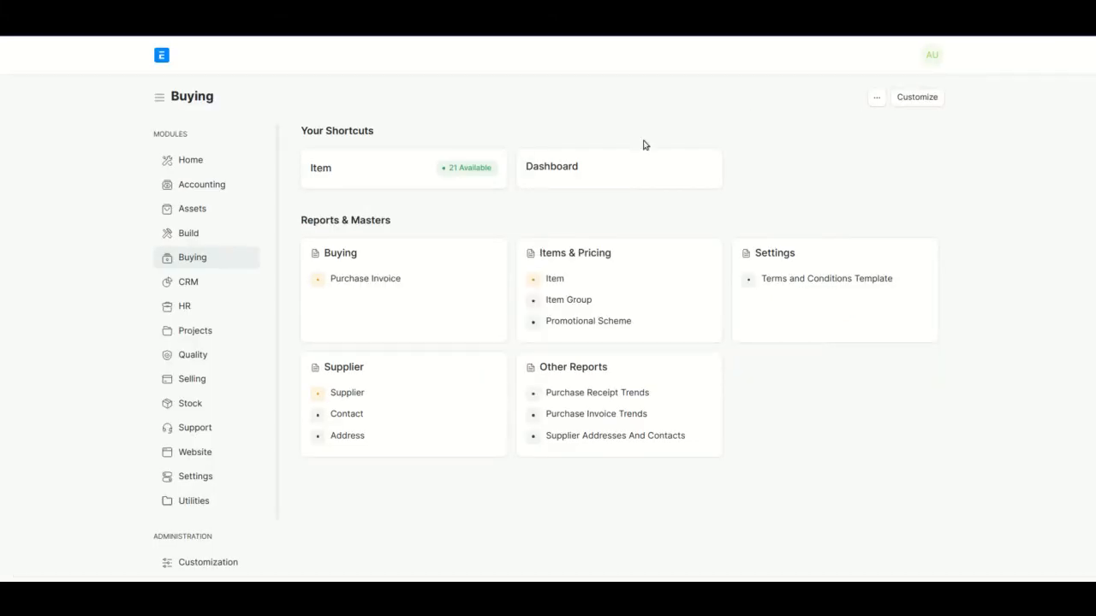
left_click(353, 285)
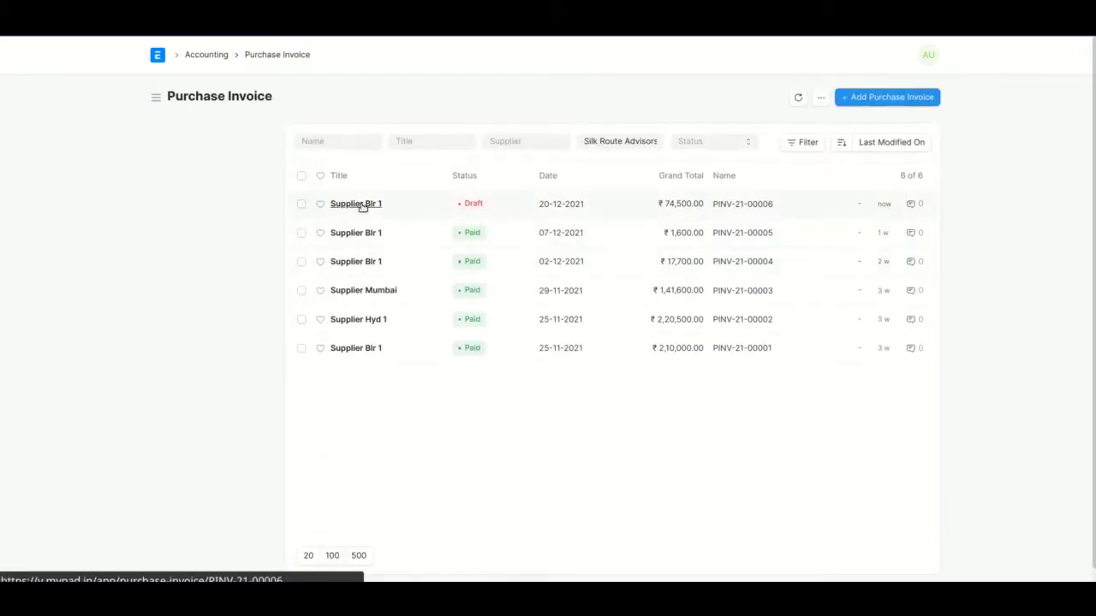
left_click(363, 207)
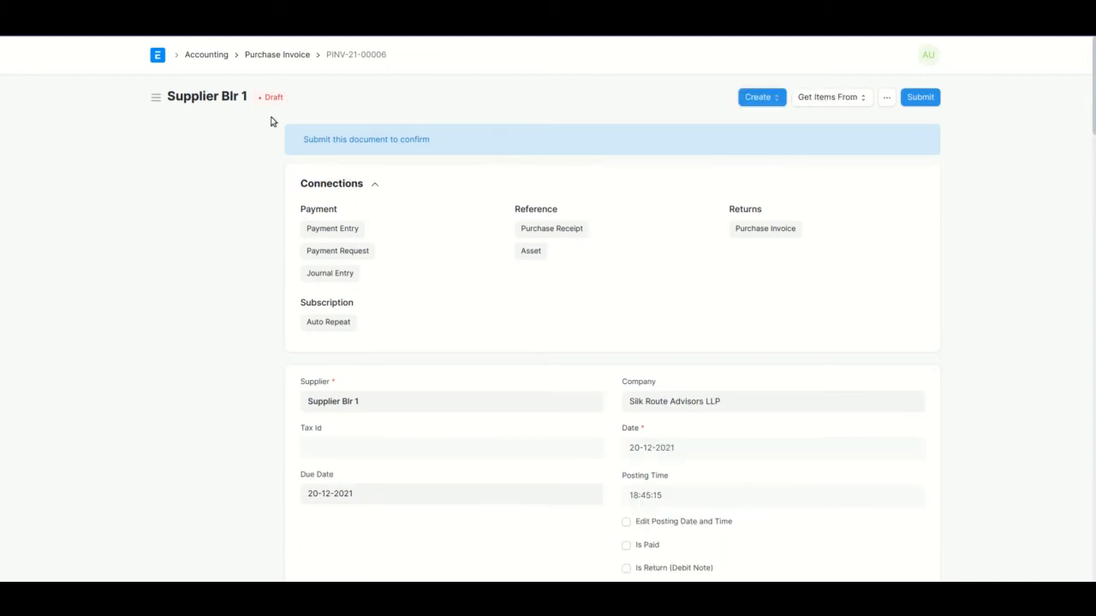
Submit the draft Supplier Blr 1 purchase invoice permanently and look over its taxes and totals
scroll(279, 306, "down", 2)
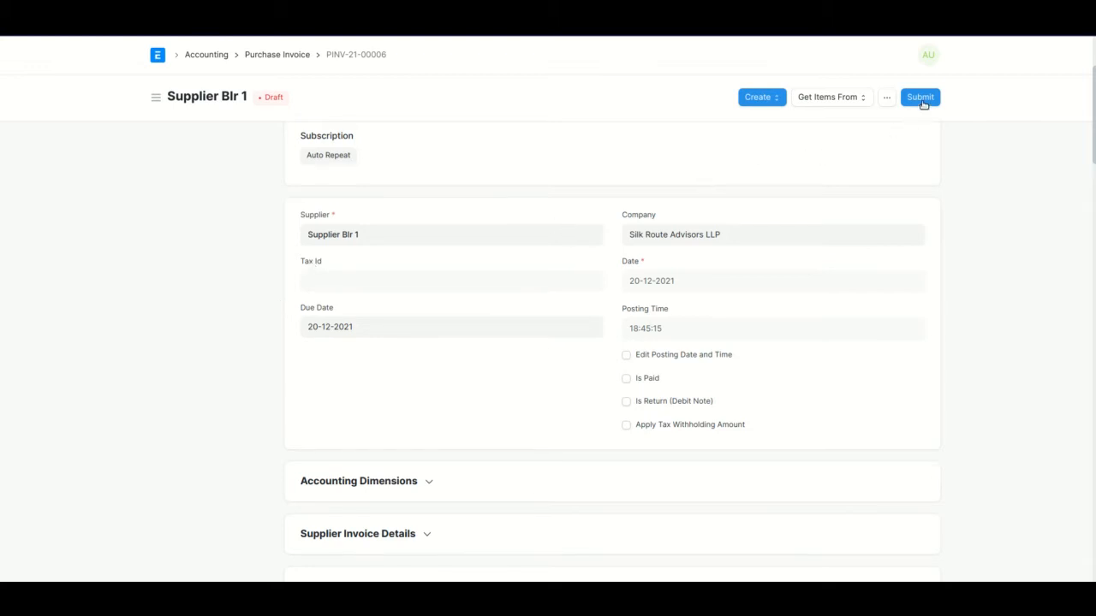
left_click(921, 97)
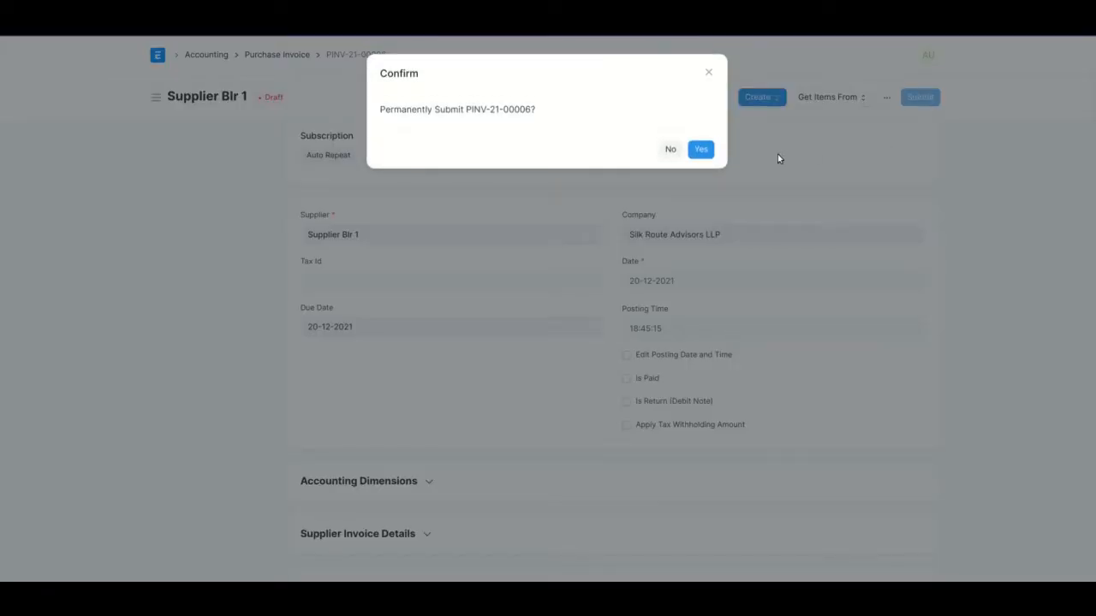
left_click(701, 149)
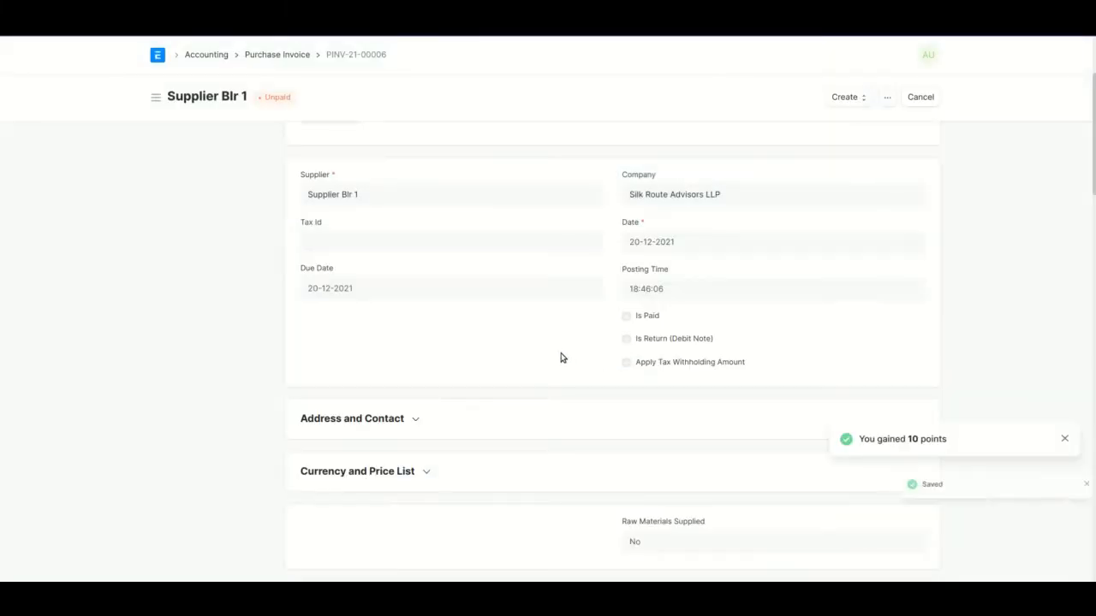
scroll(560, 358, "down", 10)
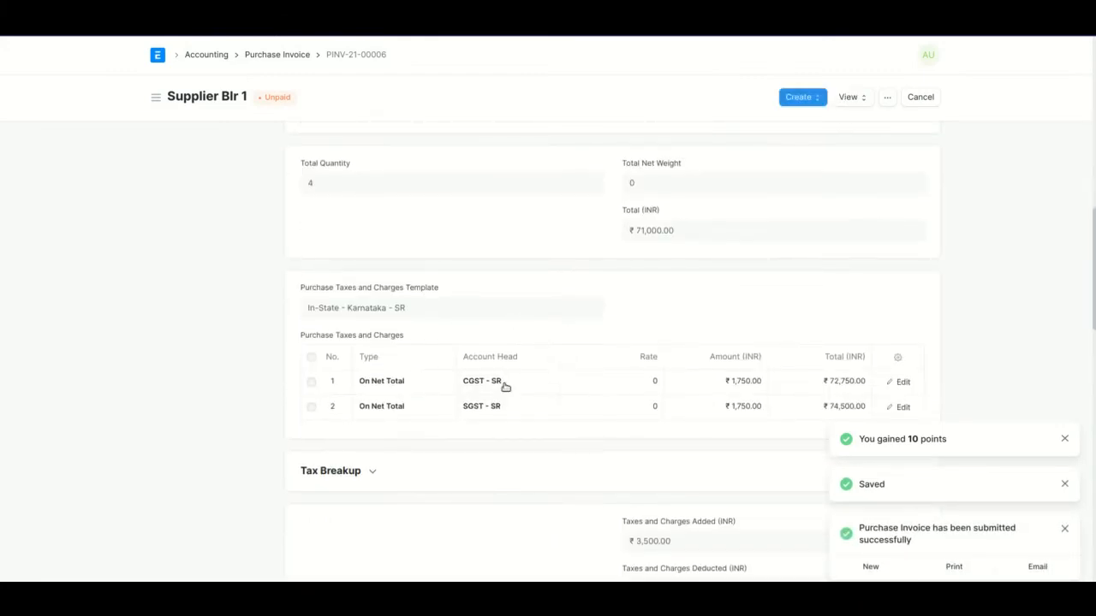
scroll(341, 332, "up", 10)
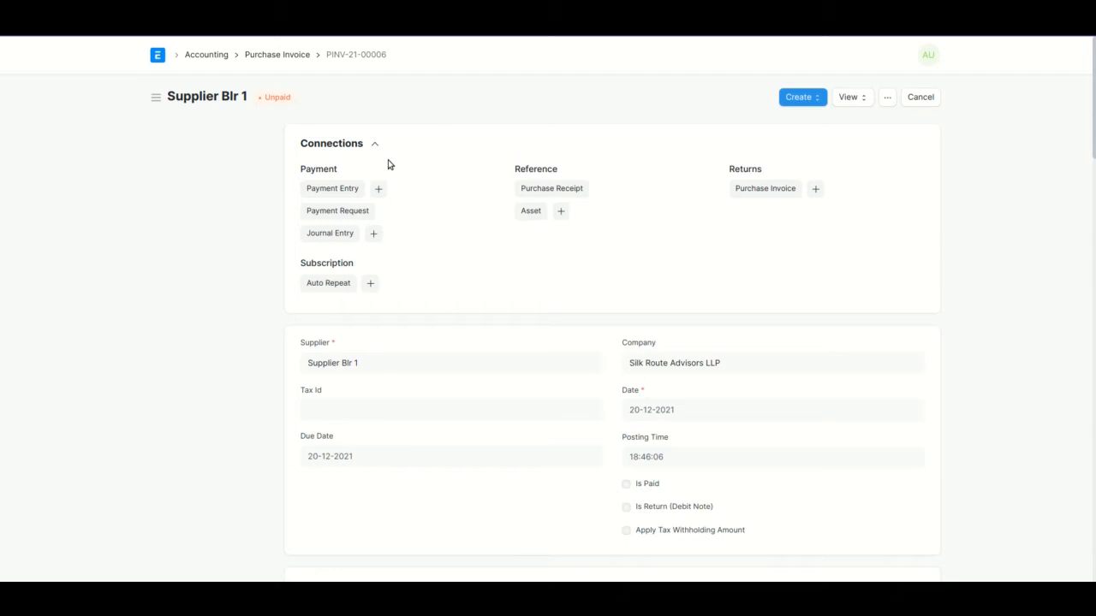
Create a payment entry from the purchase invoice and set its mode of payment to Cash
left_click(809, 100)
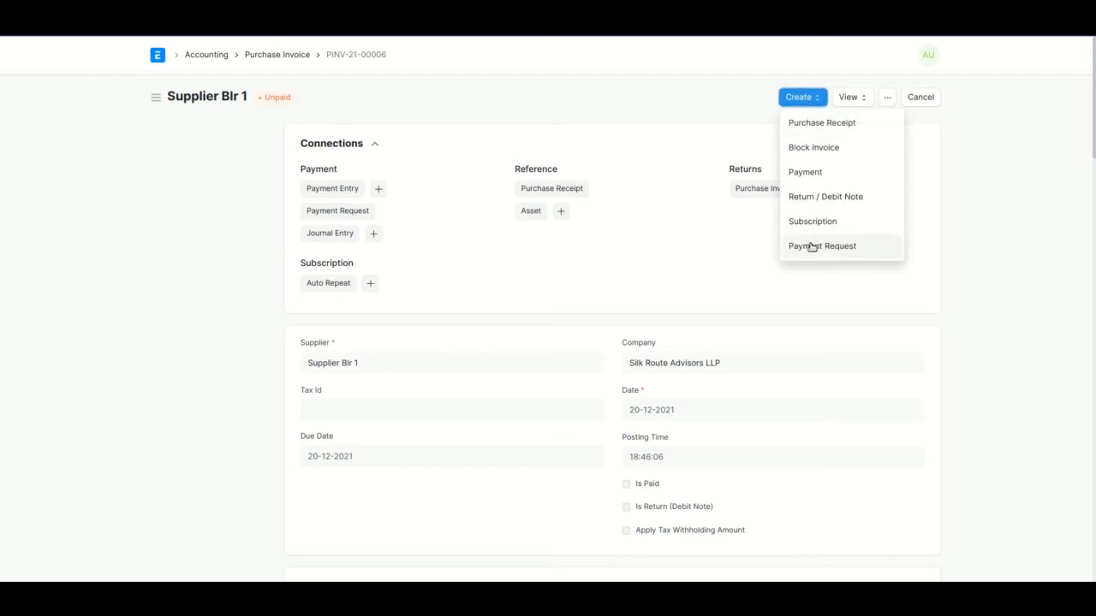
left_click(821, 173)
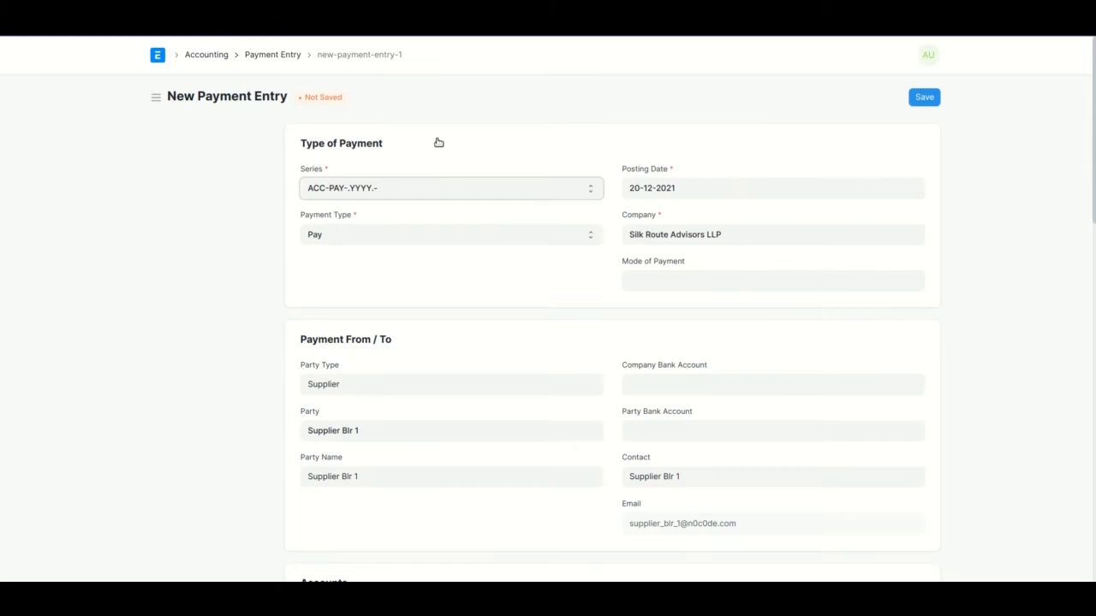
left_click(651, 280)
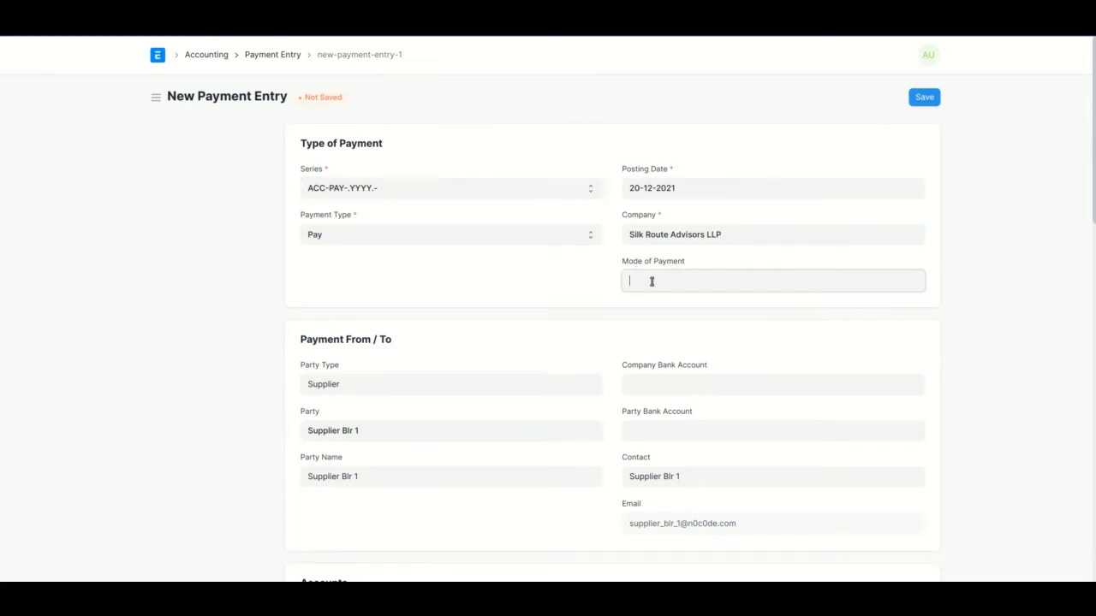
type("cas")
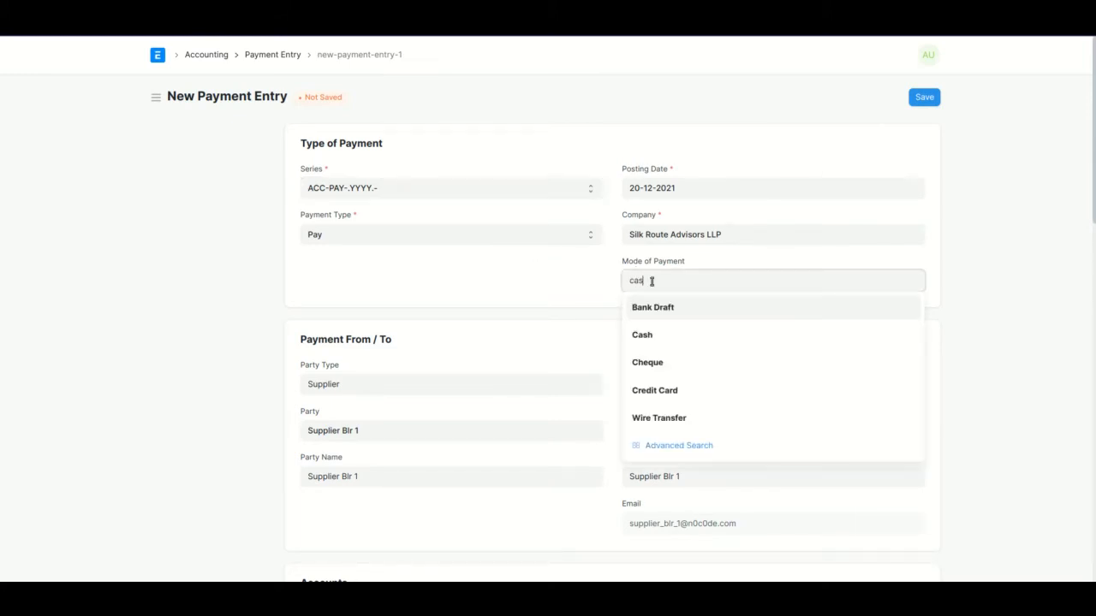
left_click(660, 332)
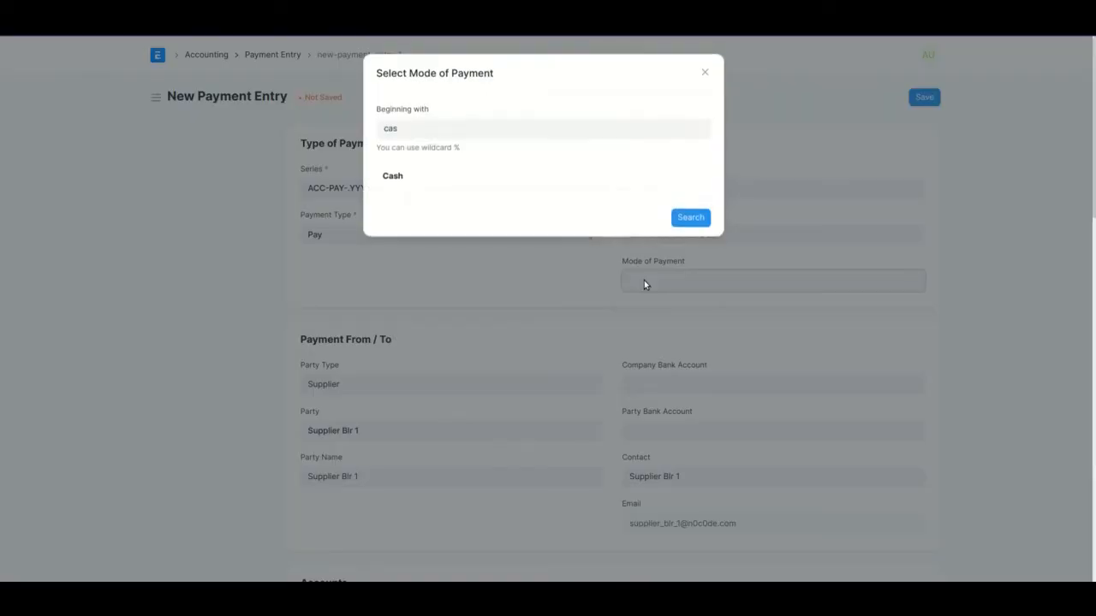
left_click(392, 176)
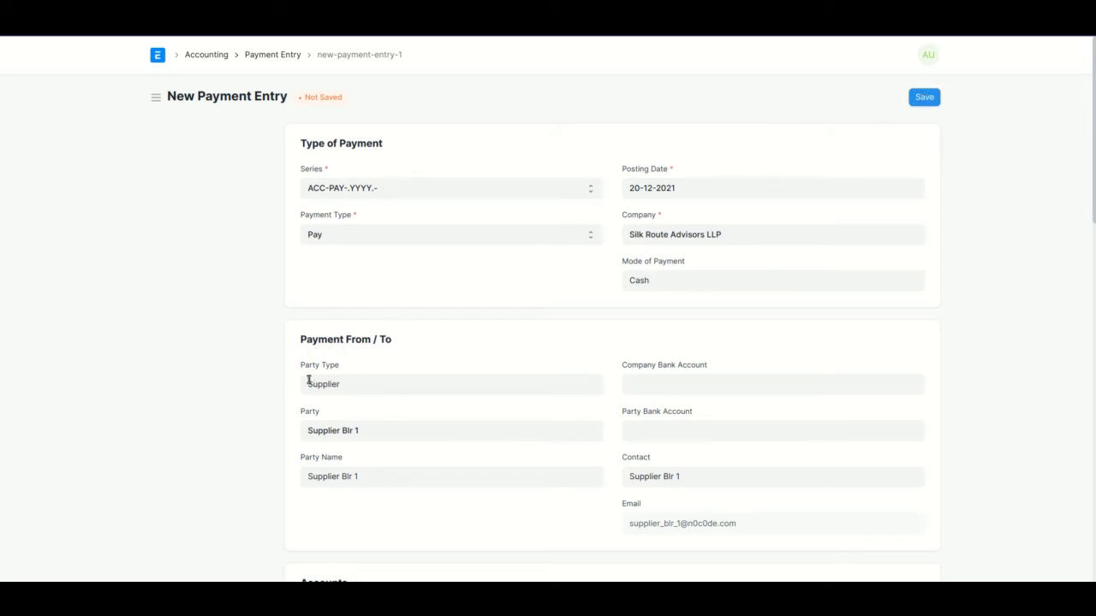
Check the paid amount and invoice reference on the payment entry, and save and submit it
scroll(357, 452, "down", 6)
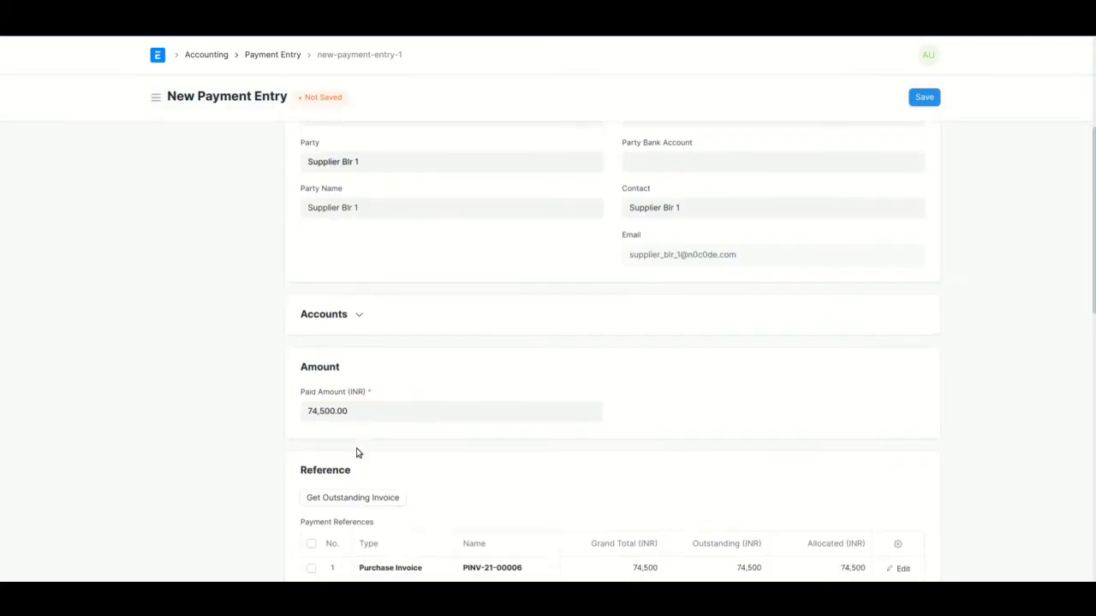
scroll(428, 382, "down", 1)
scroll(428, 381, "up", 2)
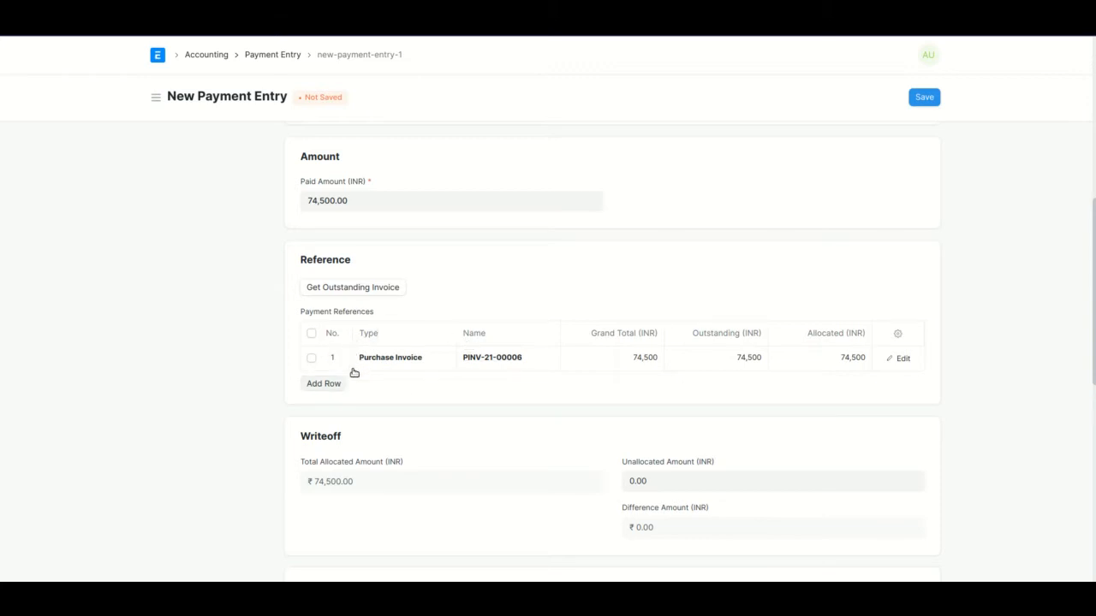
scroll(392, 397, "up", 6)
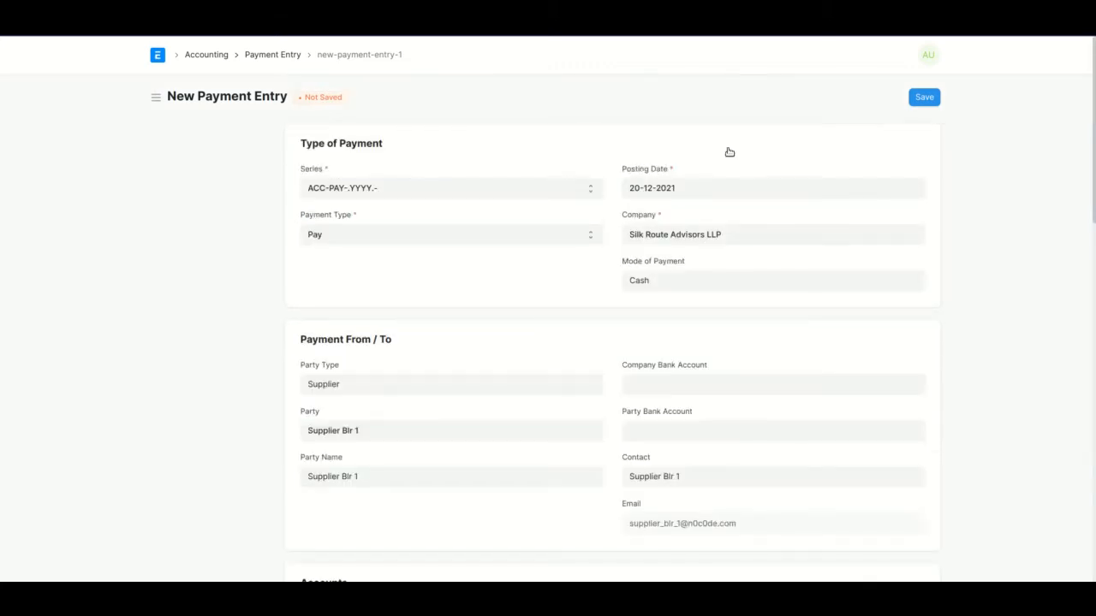
left_click(931, 101)
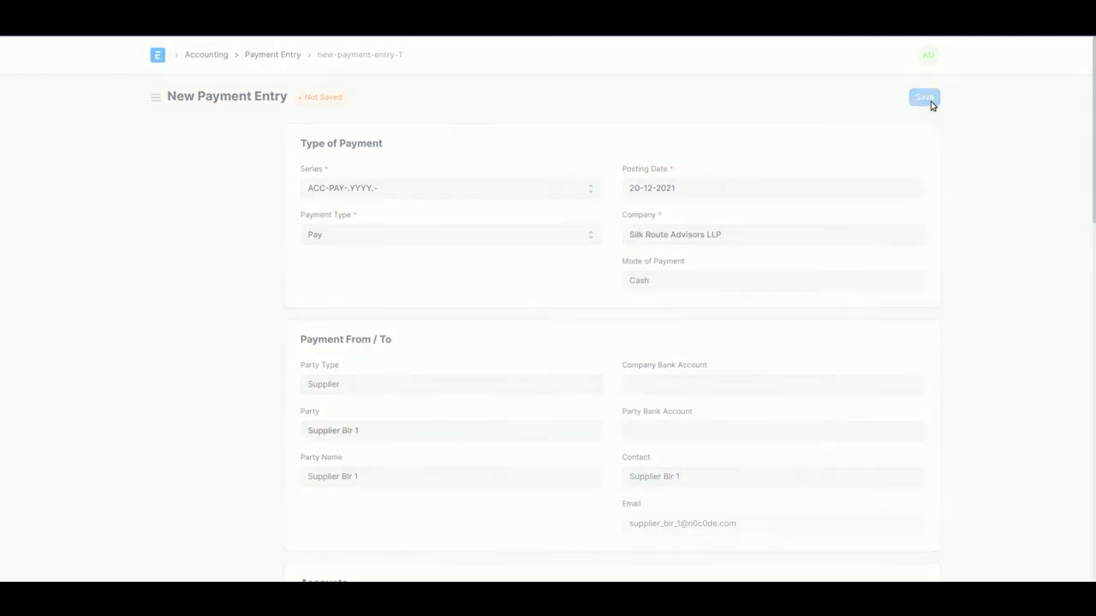
left_click(932, 101)
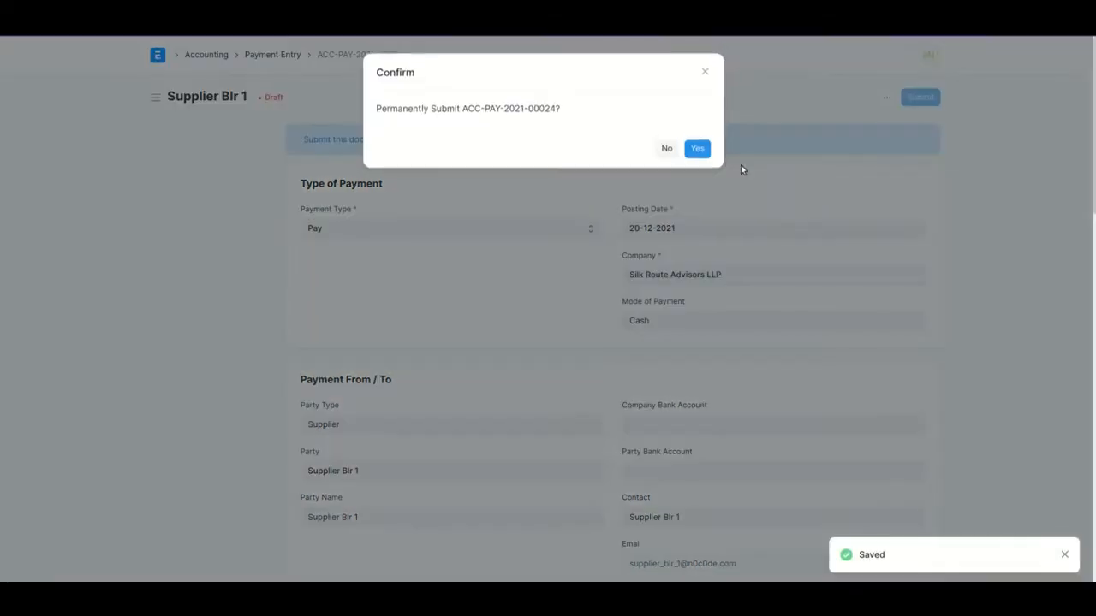
left_click(702, 151)
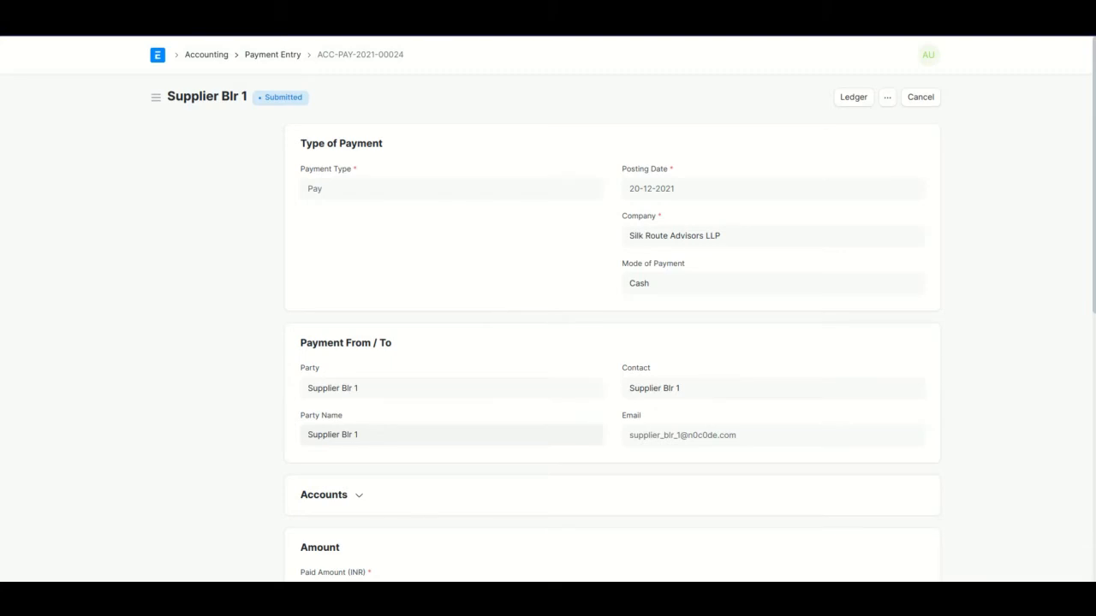
Return to the Supplier Blr 1 purchase invoice and review its payment status and items
key("alt+Left")
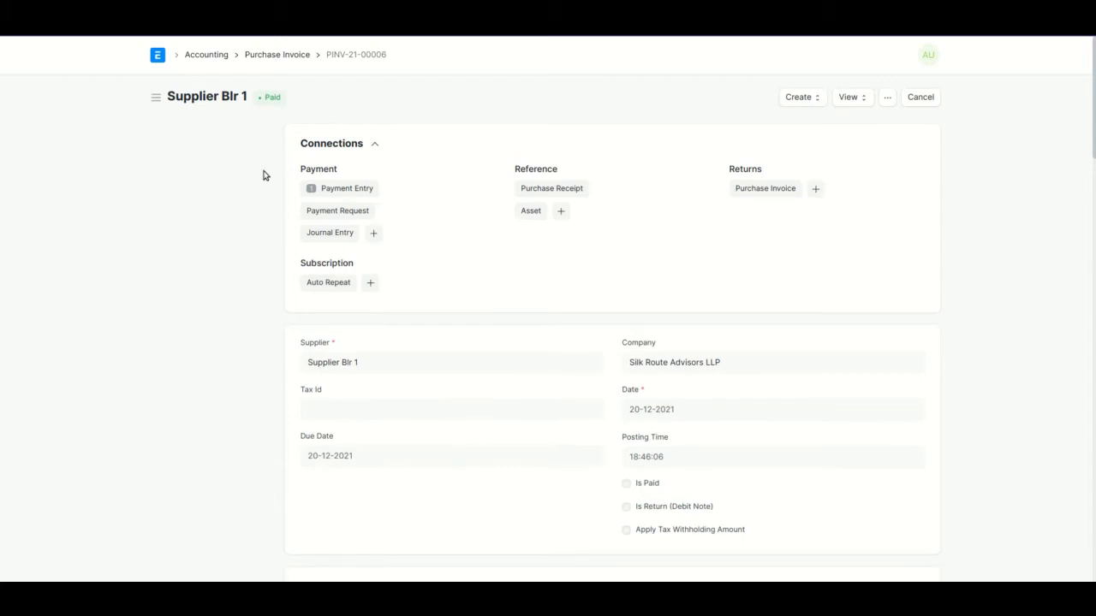
scroll(254, 232, "down", 5)
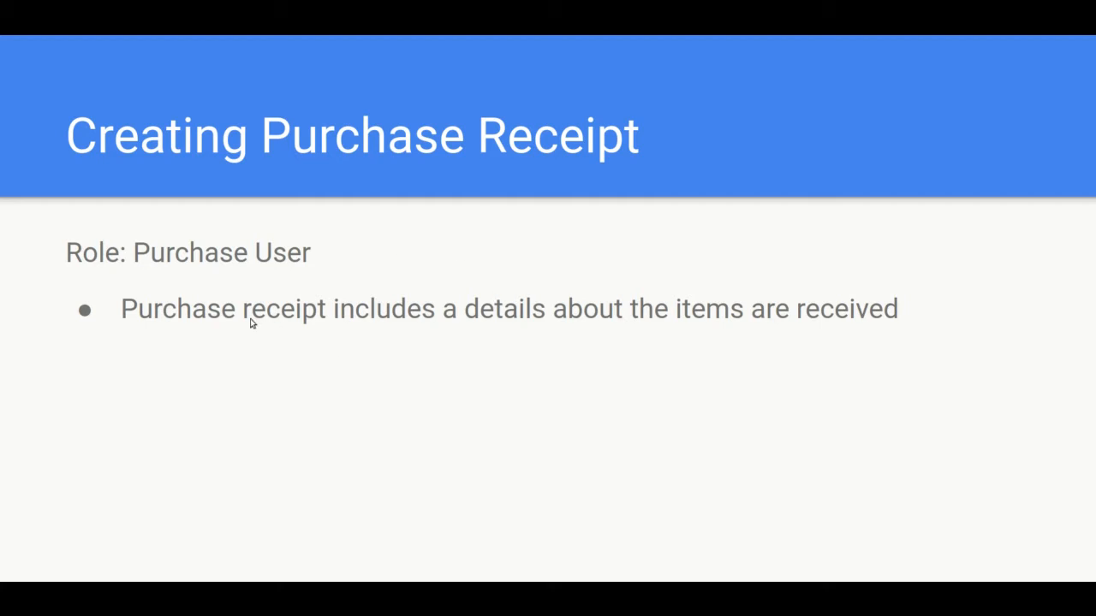
key("alt+Tab")
key("alt+Tab")
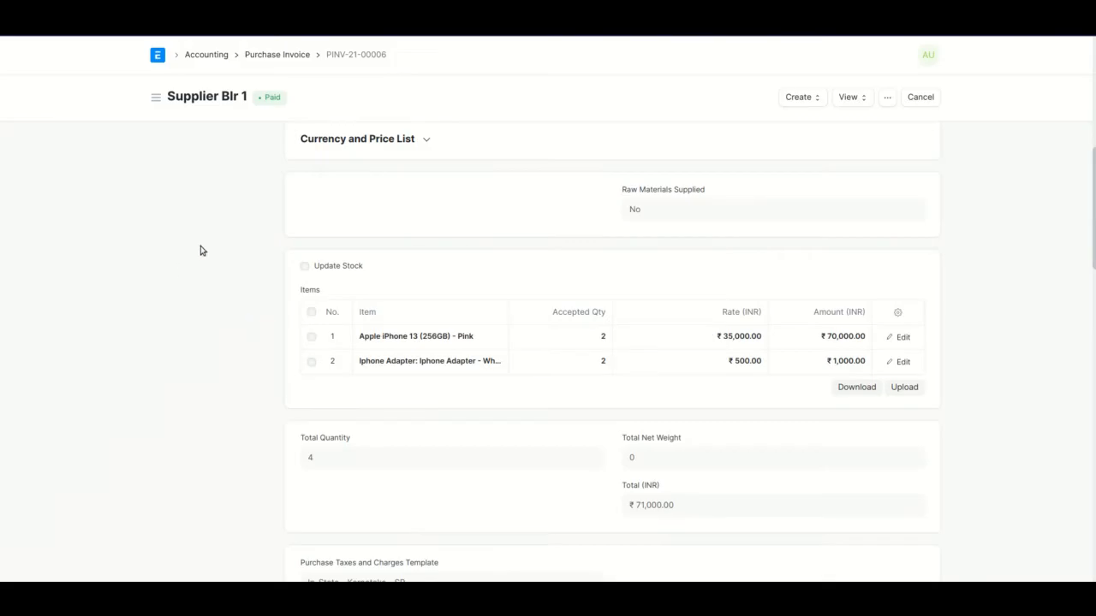
Switch to the purchase user's ERPNext window and create a purchase receipt from the Supplier Blr 1 purchase order
key("alt+Tab")
key("alt+Tab")
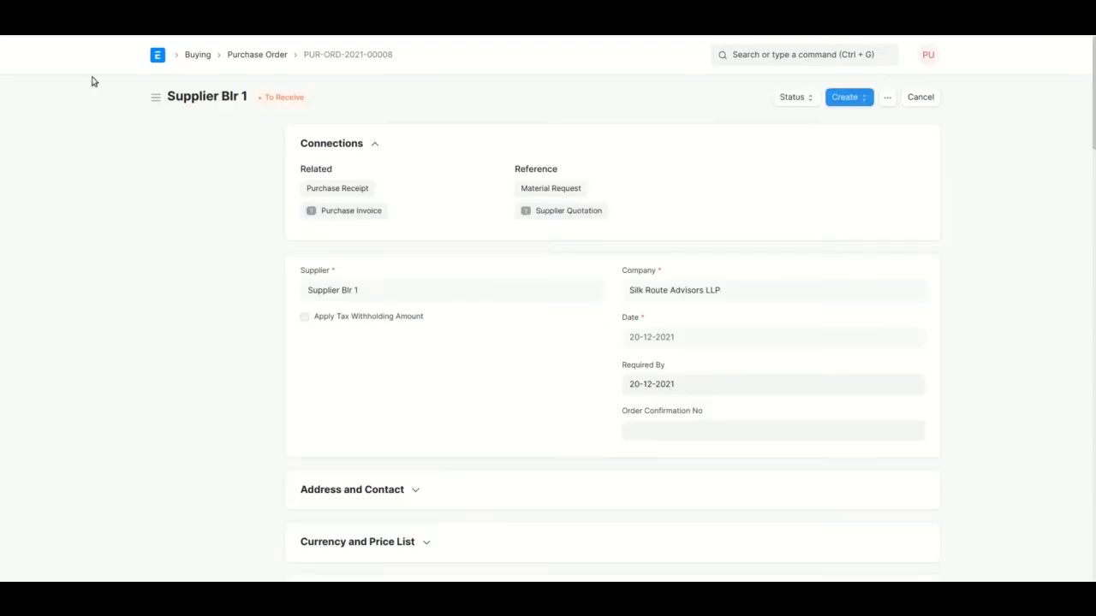
left_click(848, 98)
left_click(856, 124)
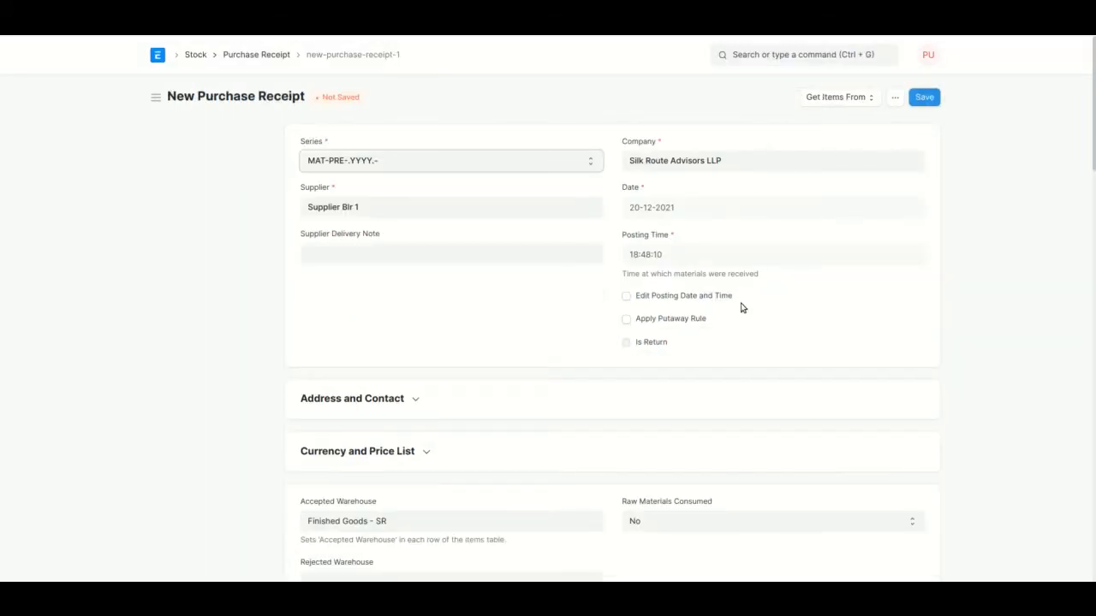
Check the new purchase receipt's warehouse, items and taxes, and save and submit it
scroll(741, 305, "down", 1)
scroll(741, 308, "down", 3)
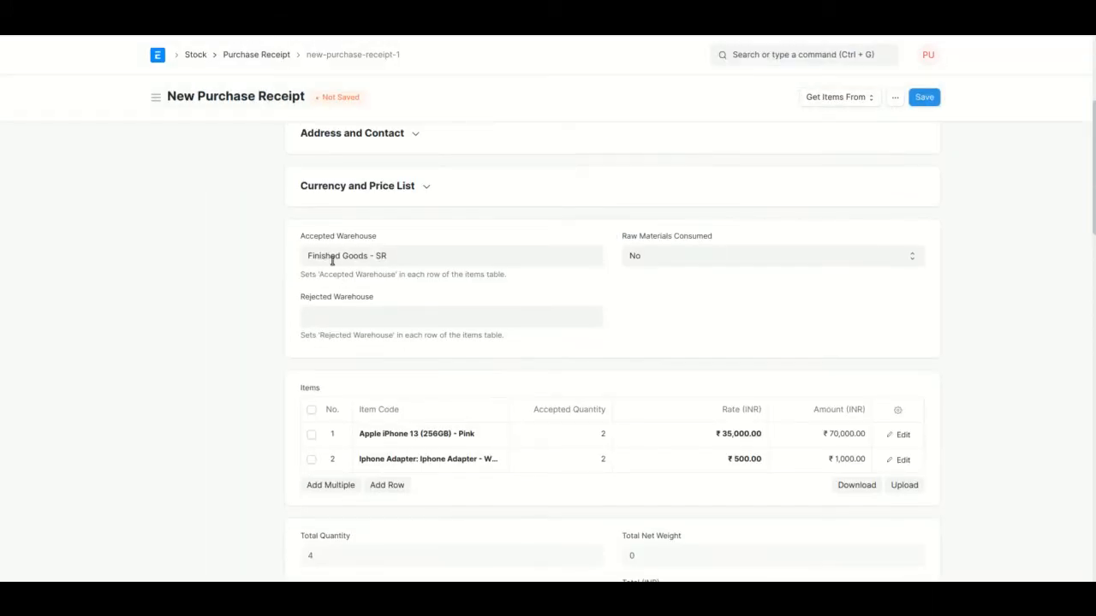
scroll(334, 308, "down", 6)
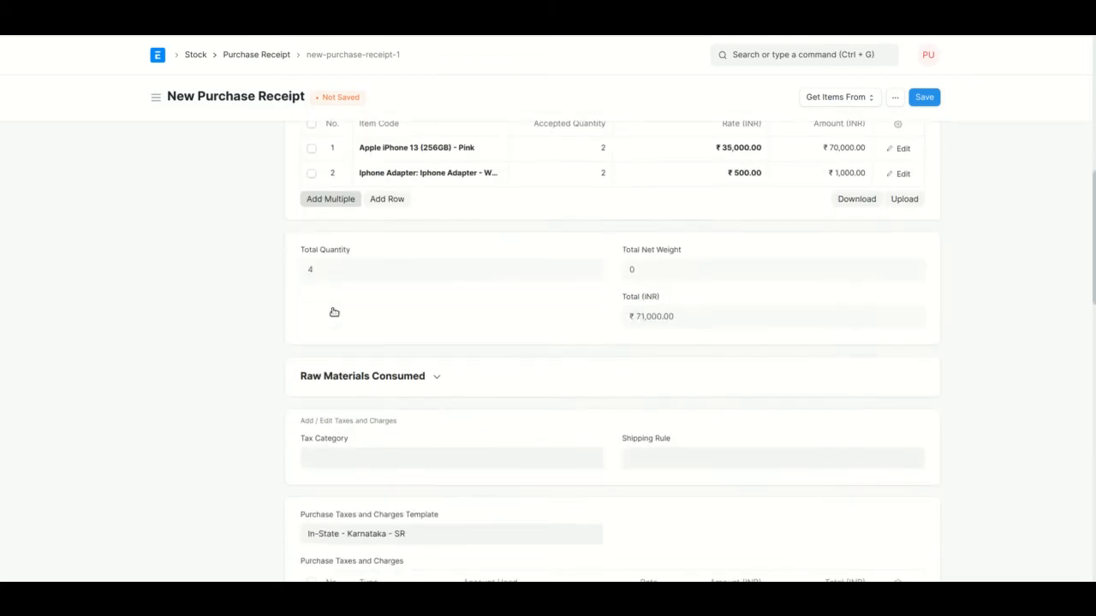
scroll(602, 300, "down", 1)
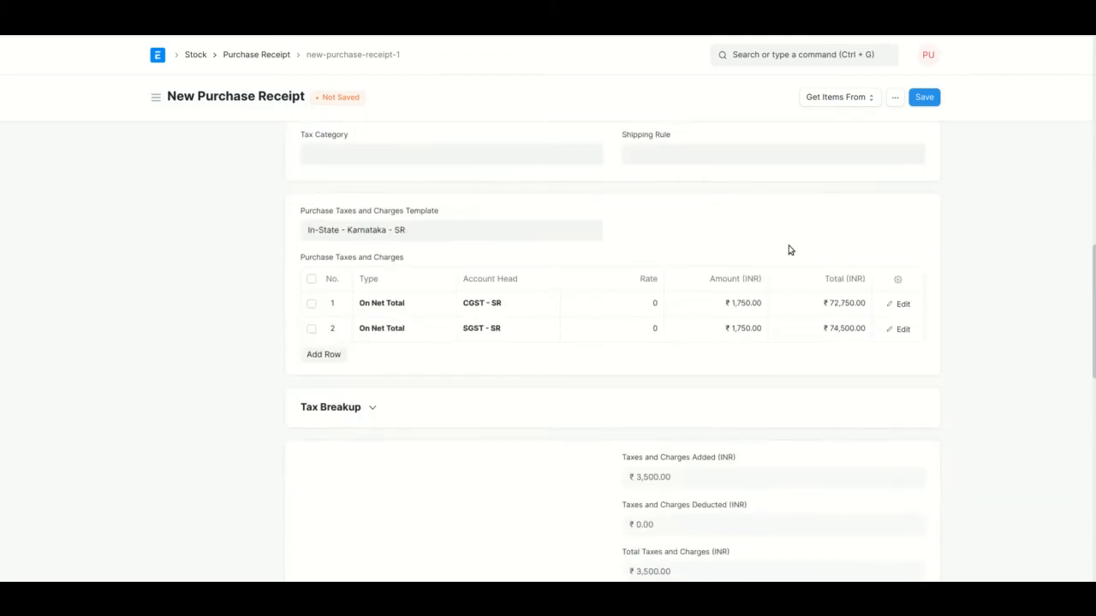
left_click(933, 98)
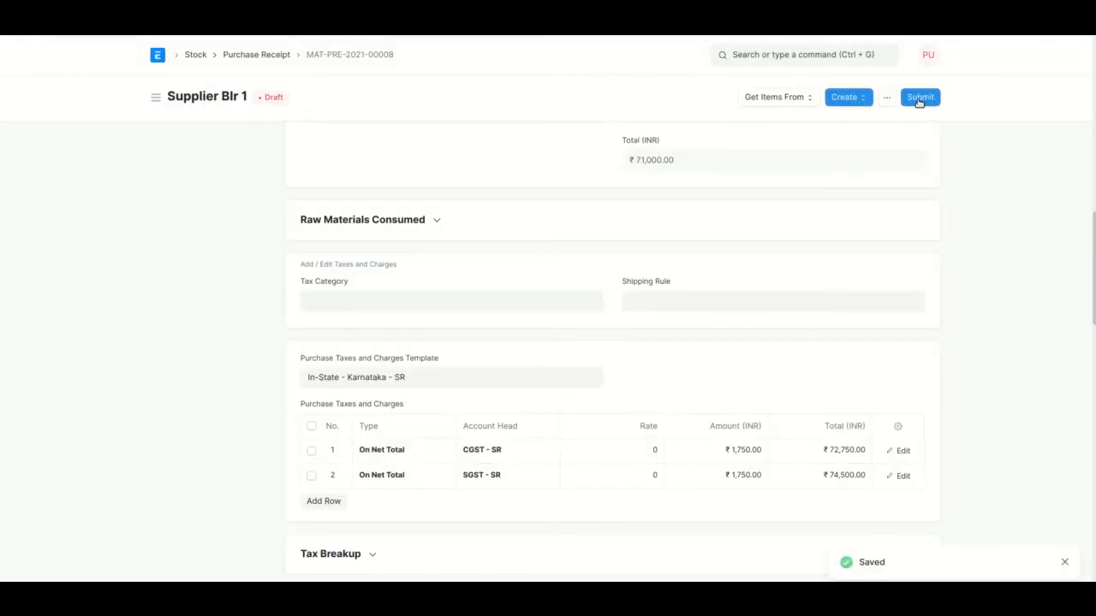
left_click(918, 98)
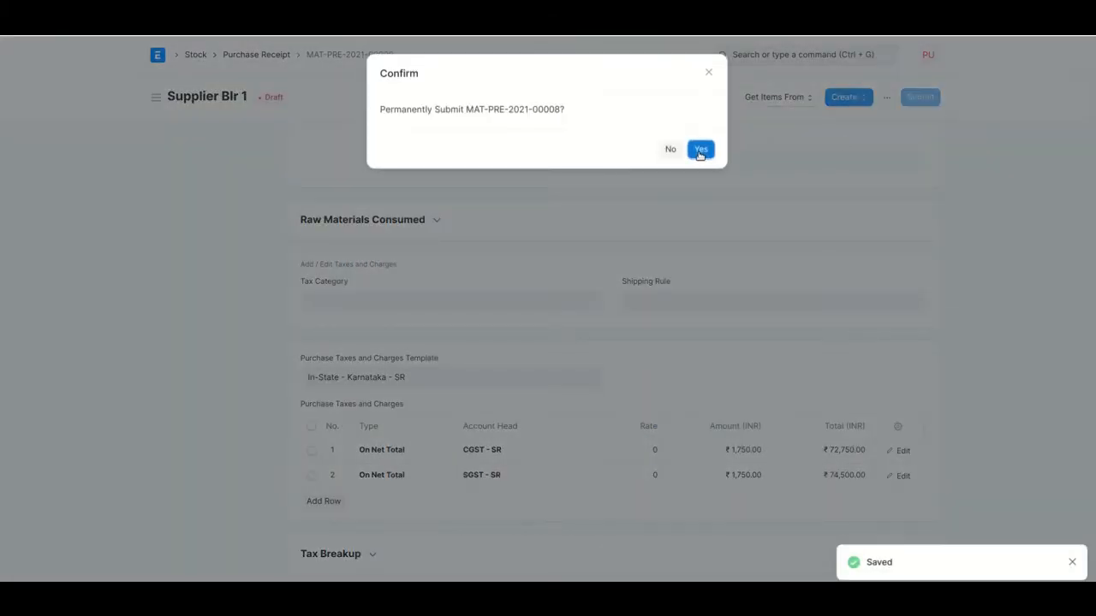
left_click(700, 154)
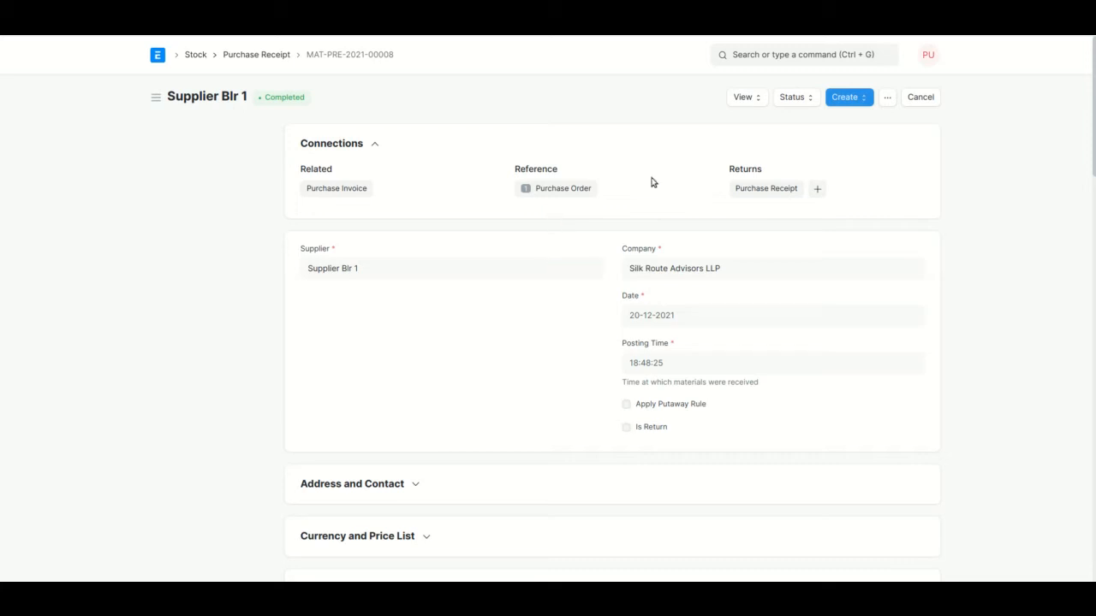
View the stock ledger of the submitted purchase receipt and check the stock ledger entries for the received items
left_click(746, 105)
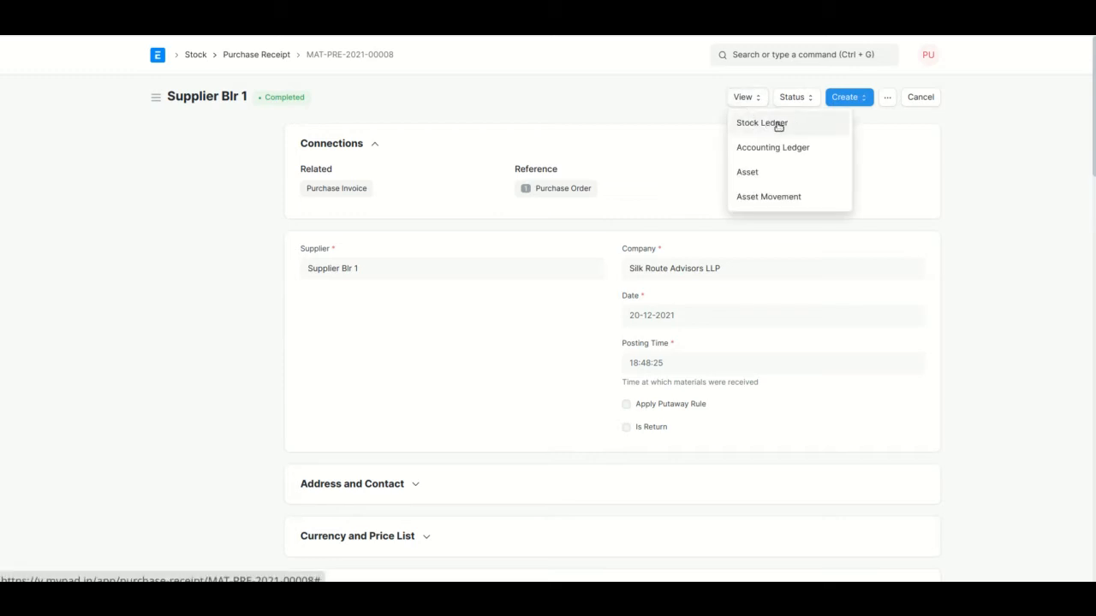
left_click(780, 126)
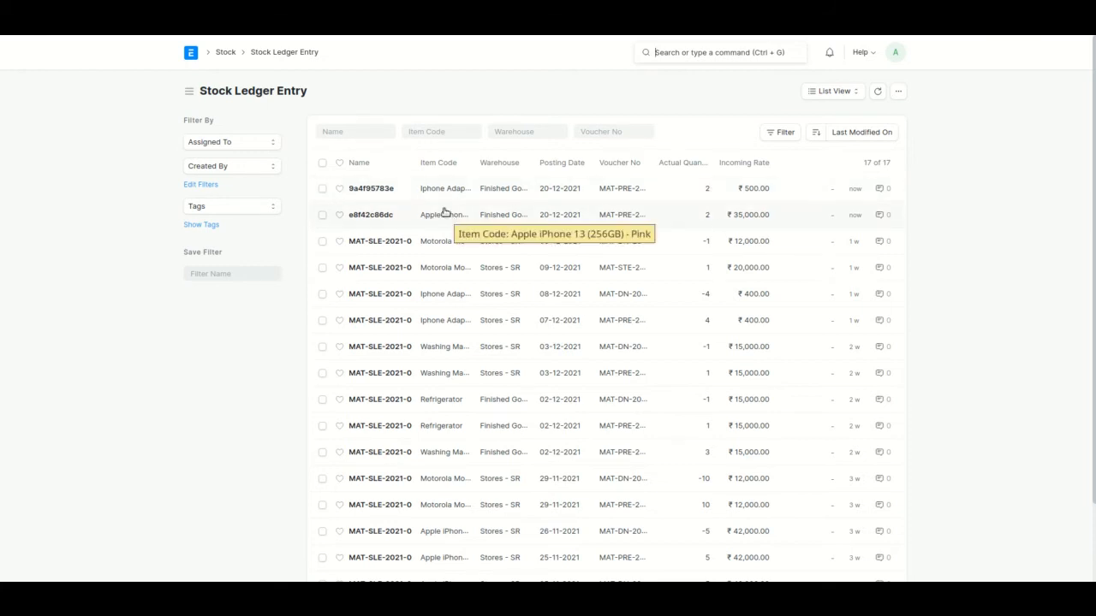
left_click(186, 93)
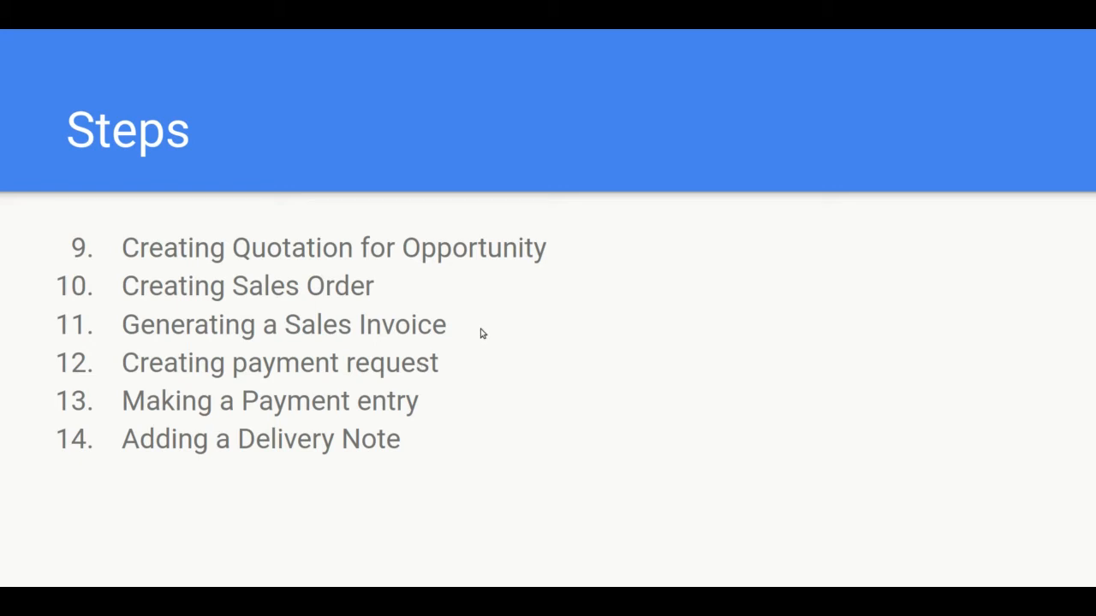
Switch to the sales user's ERPNext window and create a quotation from the open General opportunity
key("Right")
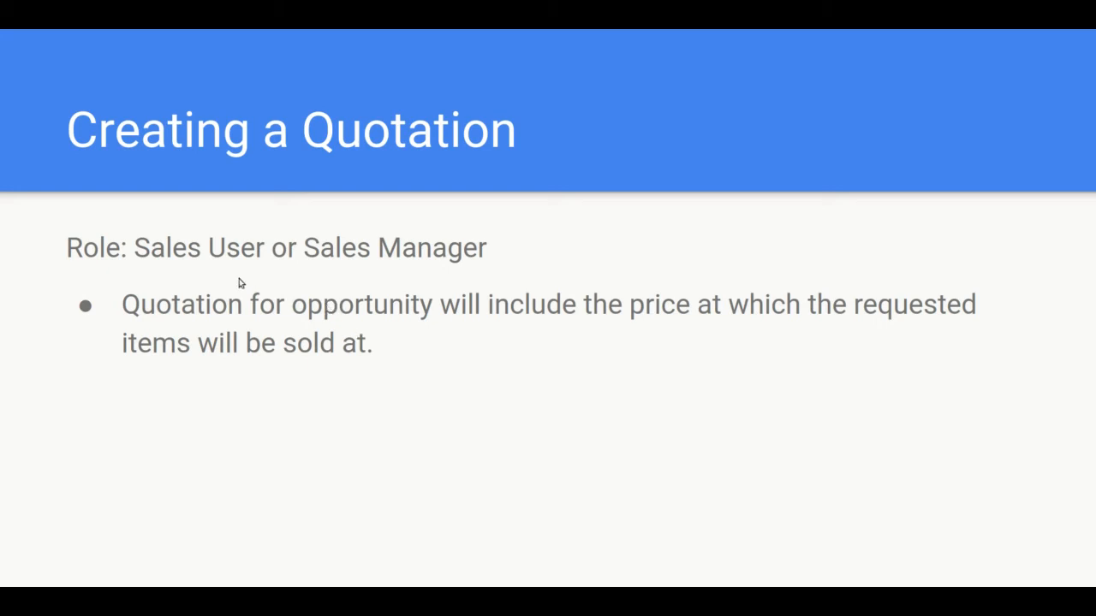
key("alt+Tab")
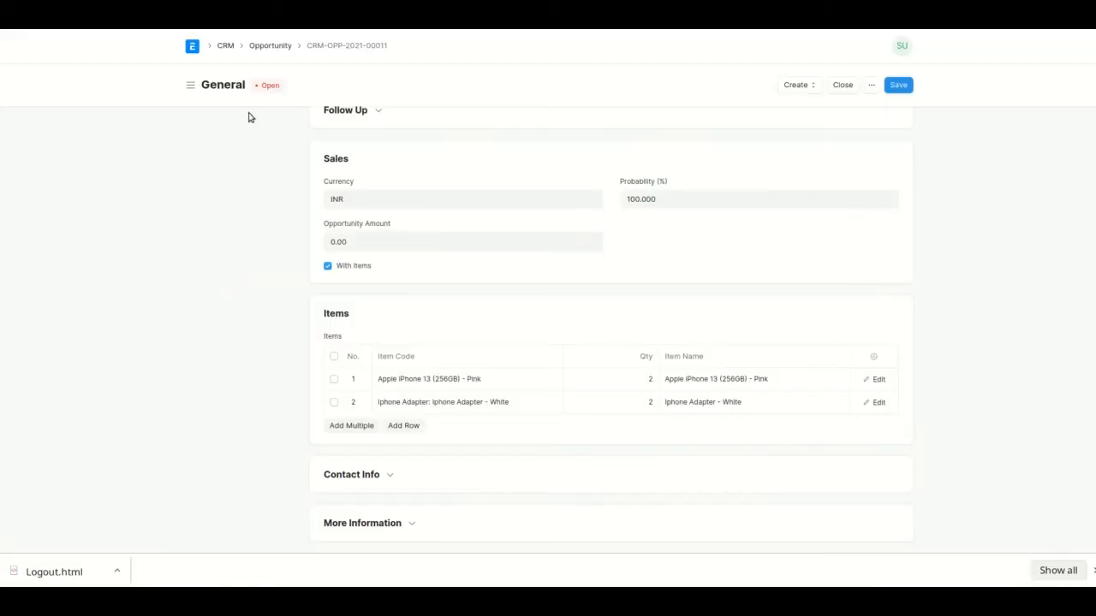
scroll(267, 156, "up", 5)
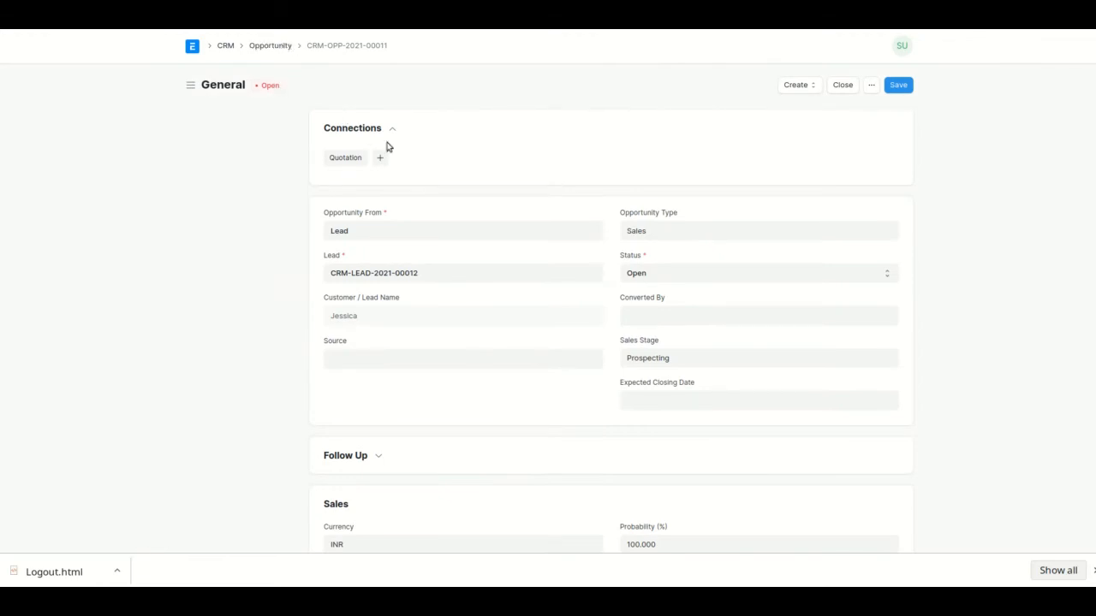
left_click(807, 85)
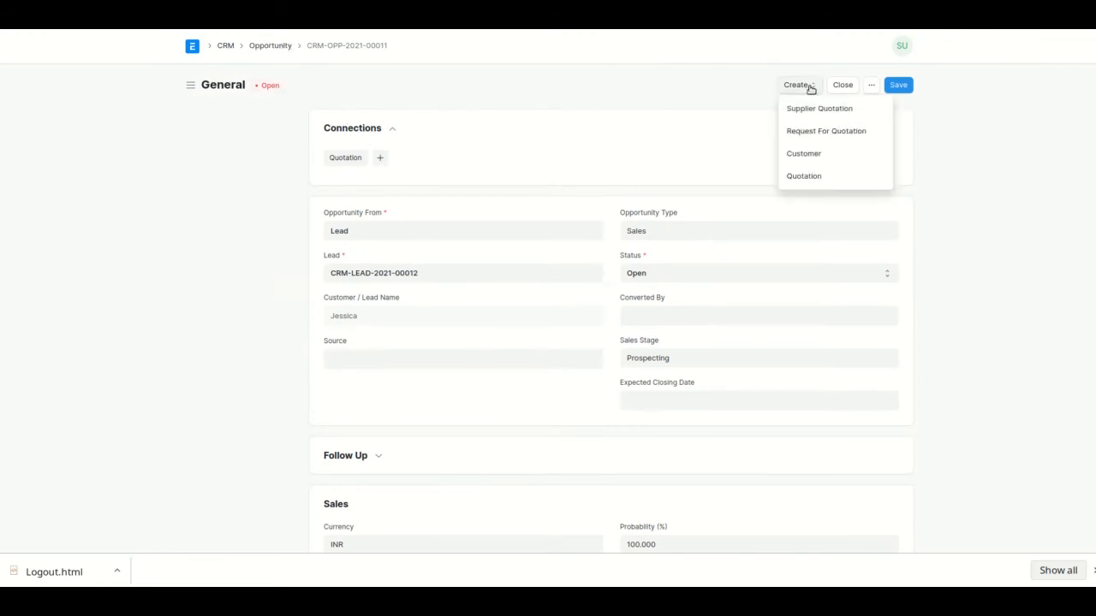
left_click(788, 180)
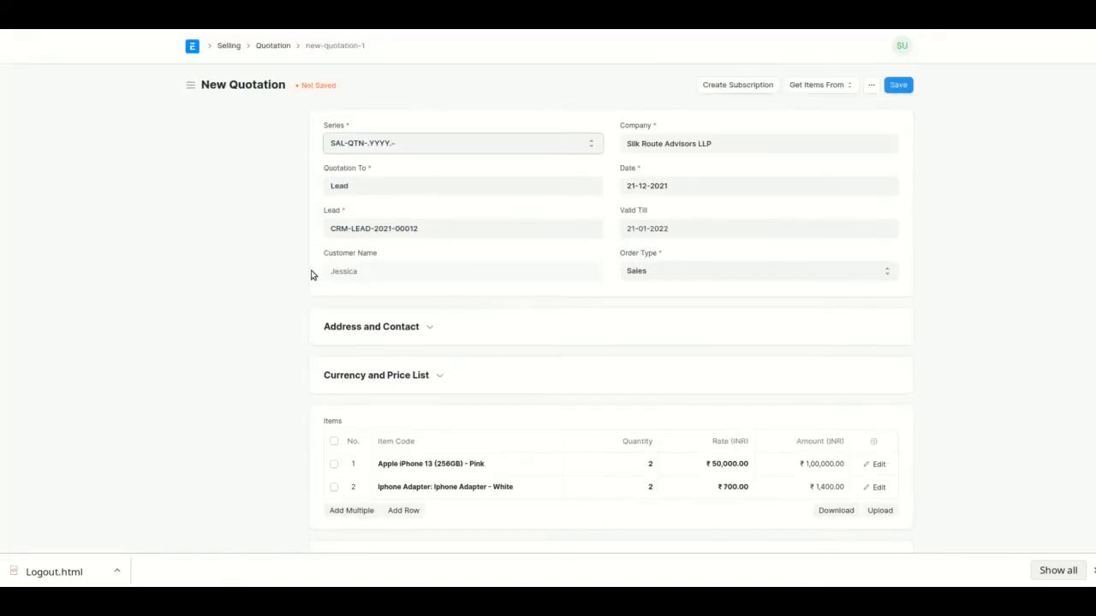
Check the new quotation's items, rates and sales taxes, and save and submit it
scroll(311, 275, "down", 2)
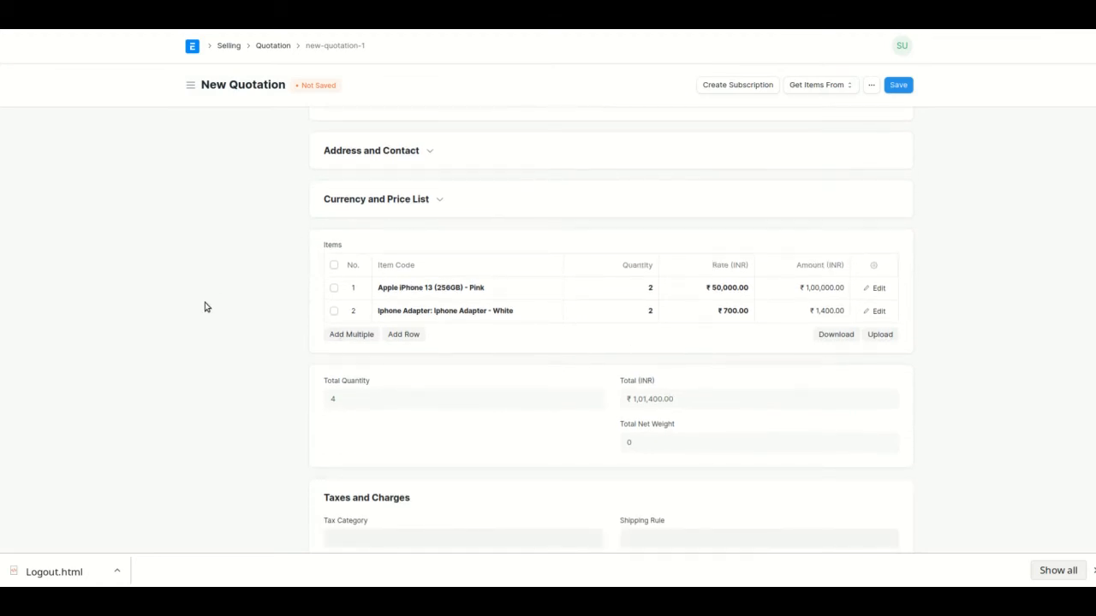
scroll(171, 292, "down", 4)
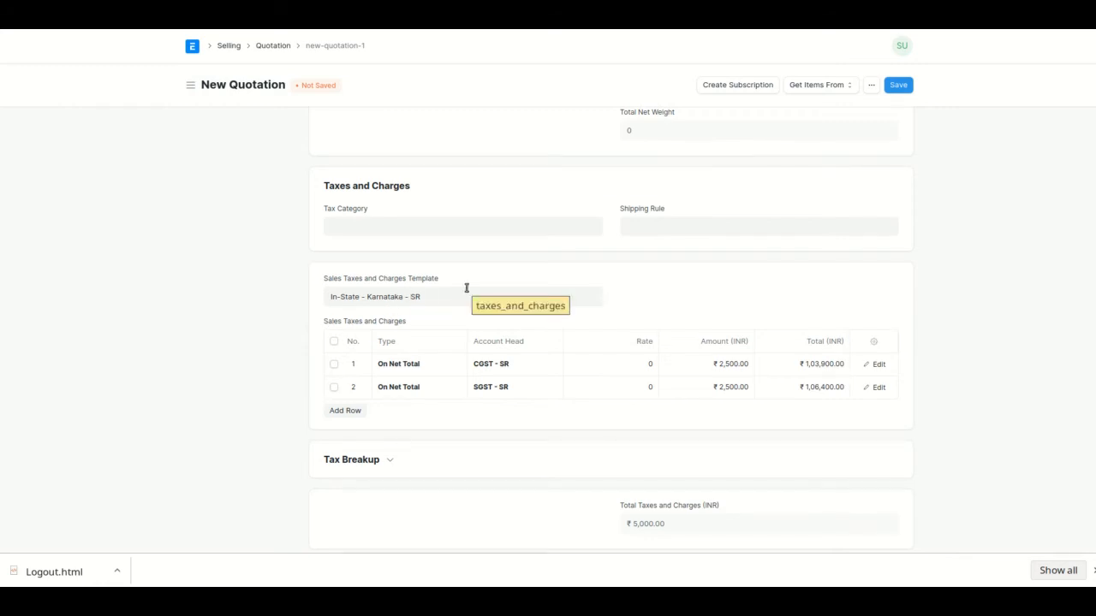
scroll(467, 289, "up", 1)
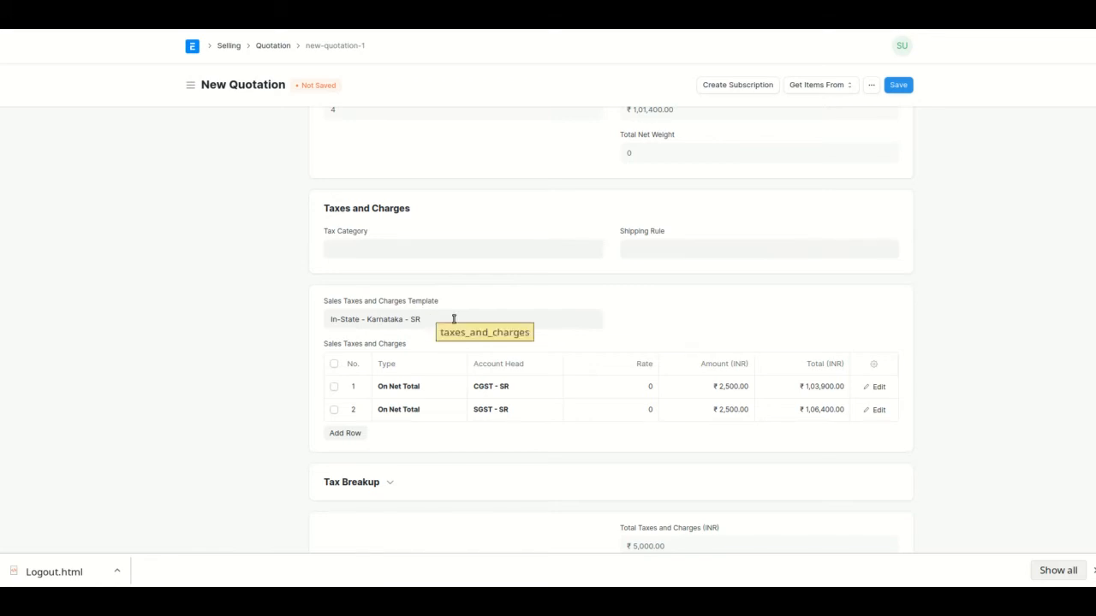
scroll(453, 319, "up", 5)
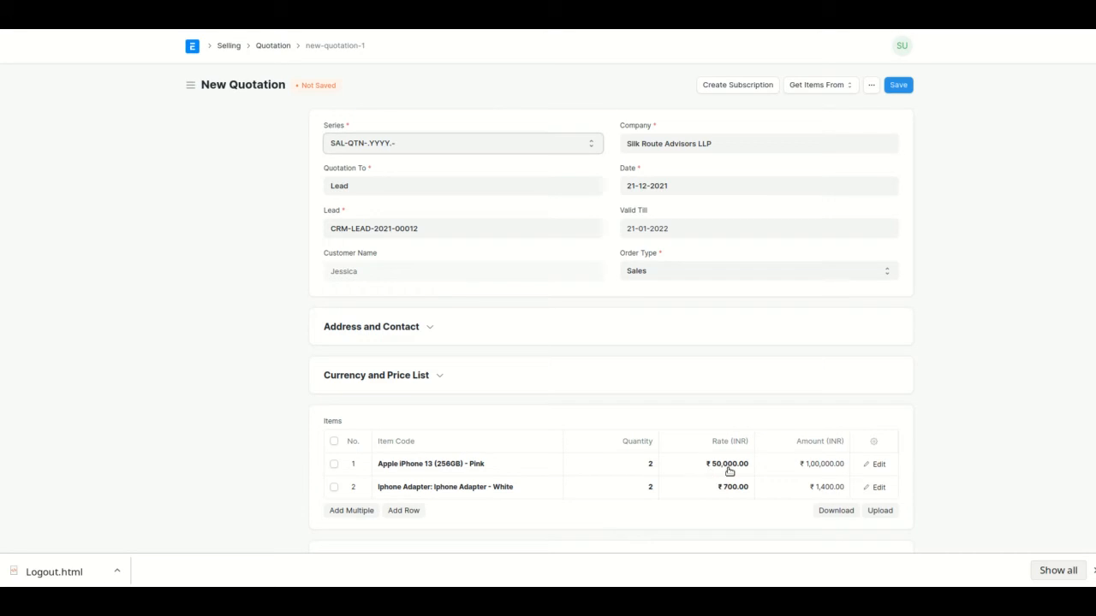
left_click(904, 93)
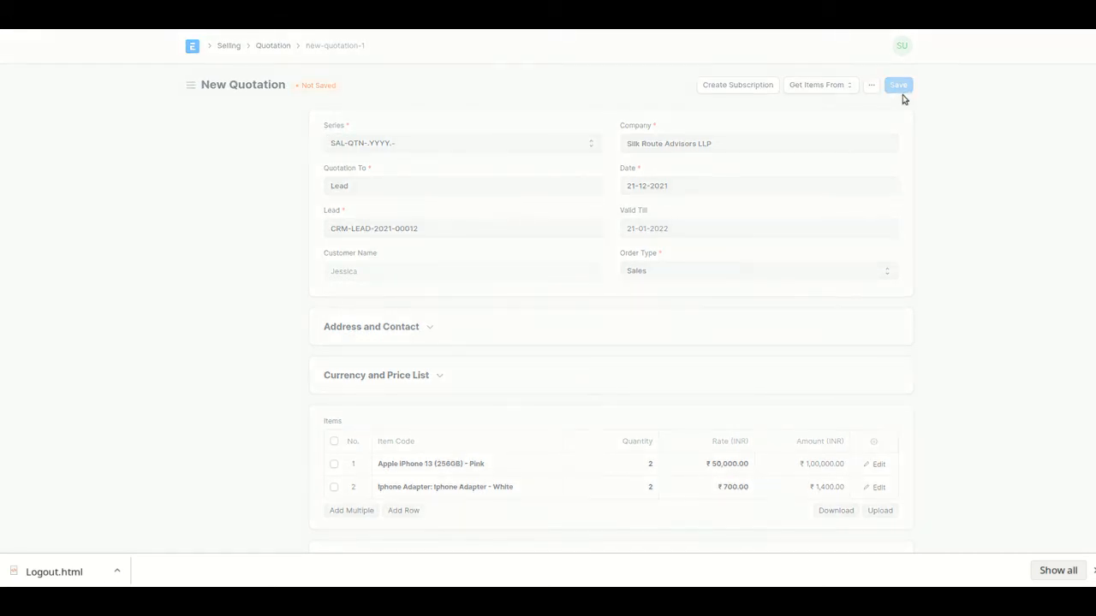
scroll(816, 225, "down", 5)
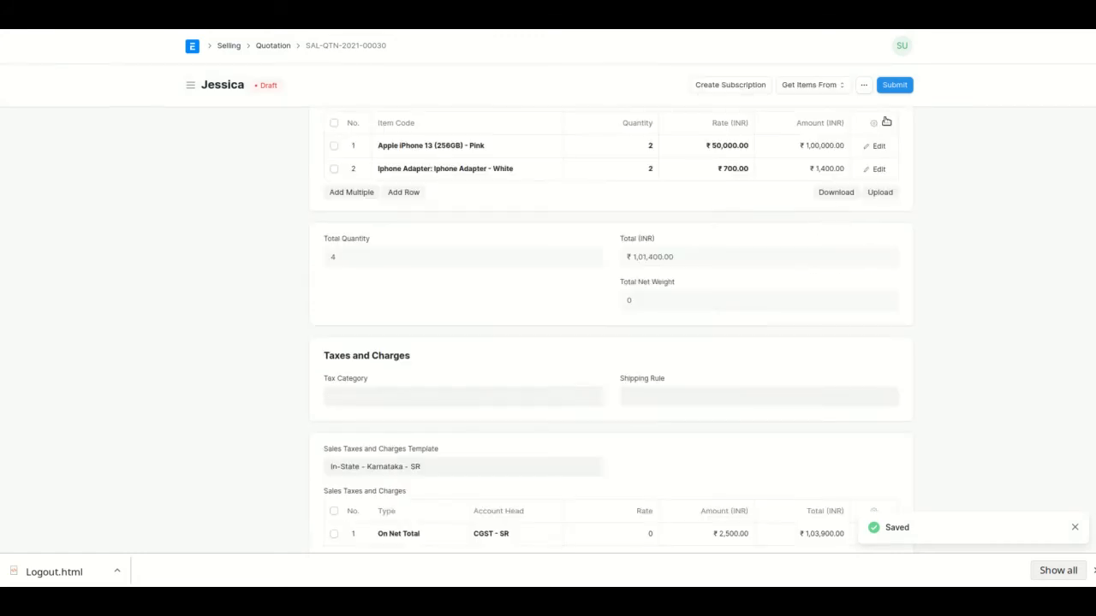
left_click(894, 87)
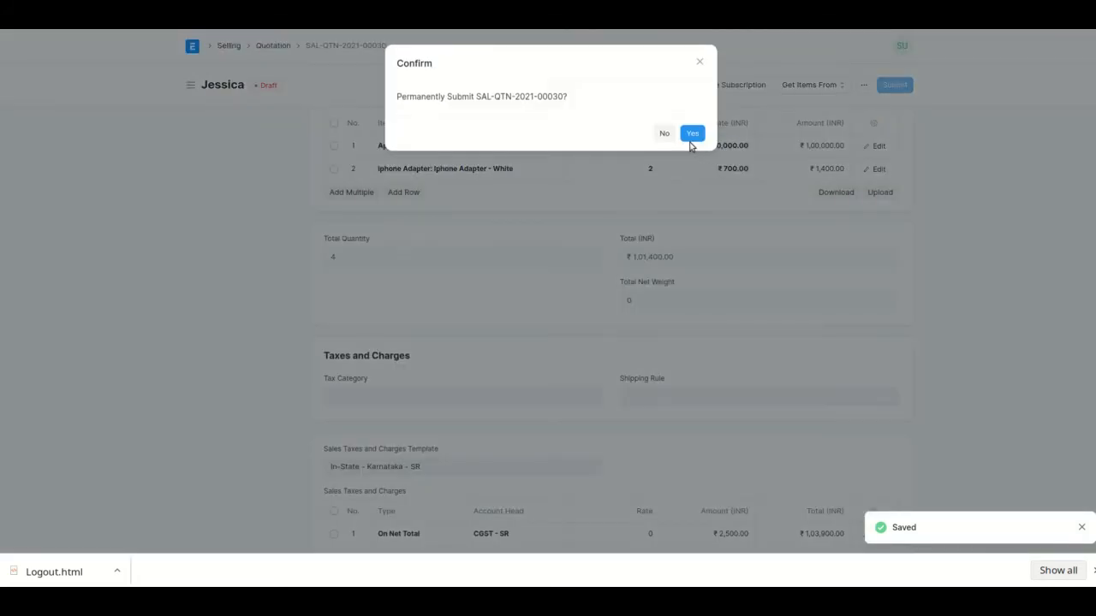
left_click(692, 135)
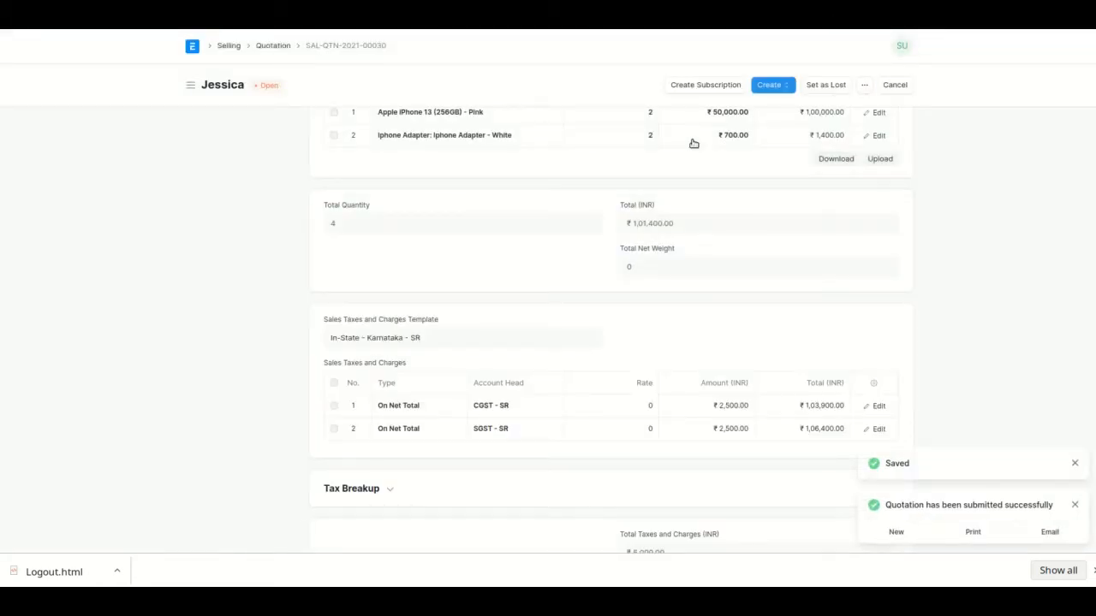
scroll(665, 198, "up", 4)
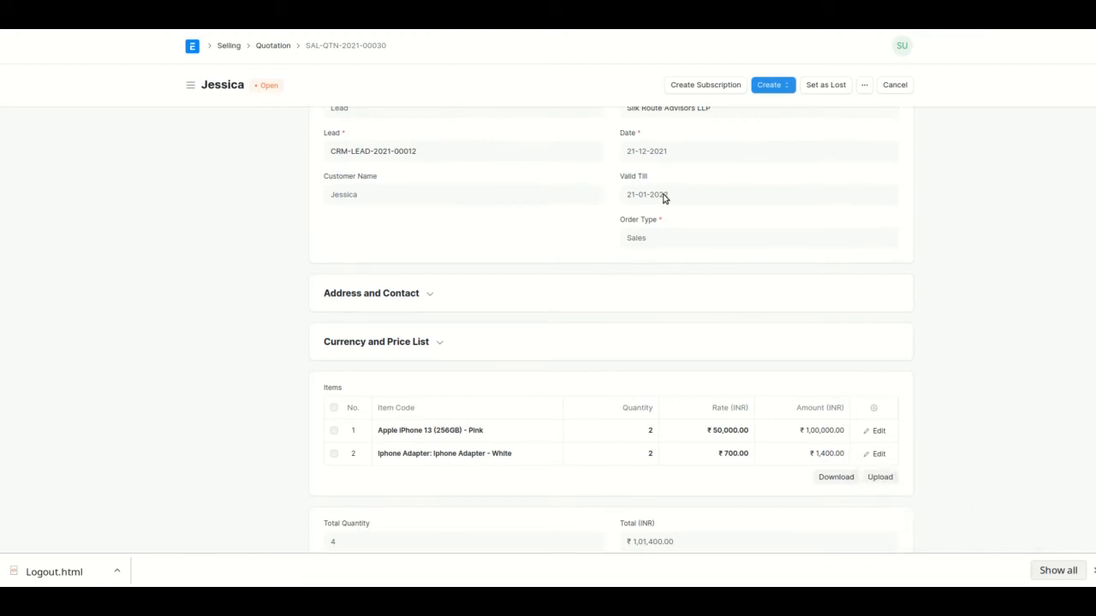
Switch to the ERPNext window in Brave, find the Notification list and open the notification for the Quotation document type
key("alt+Tab")
key("alt+Tab")
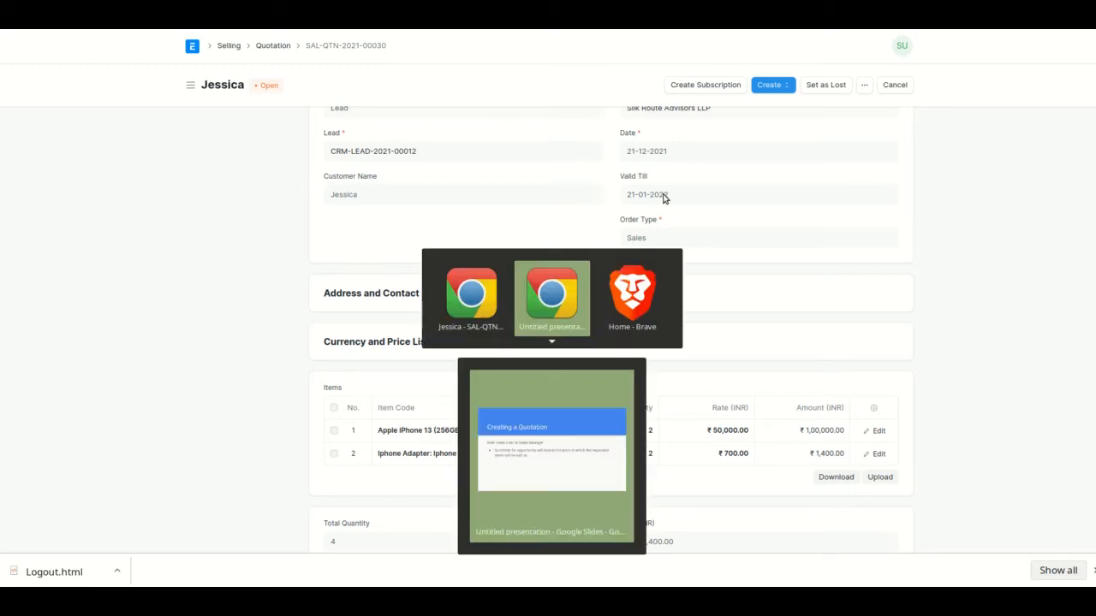
left_click(799, 46)
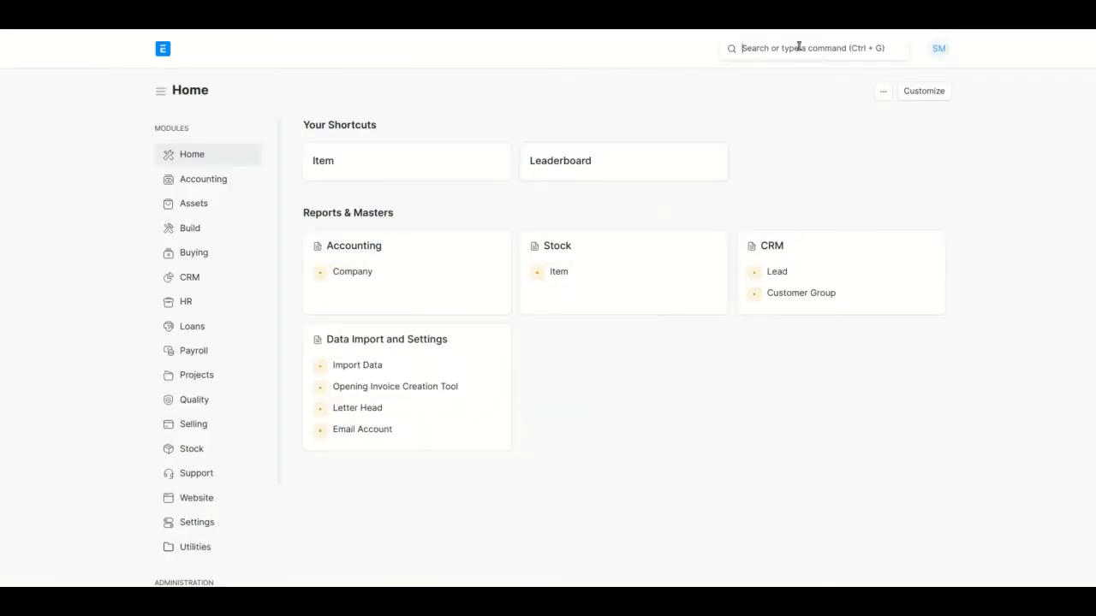
type("noti")
left_click(792, 103)
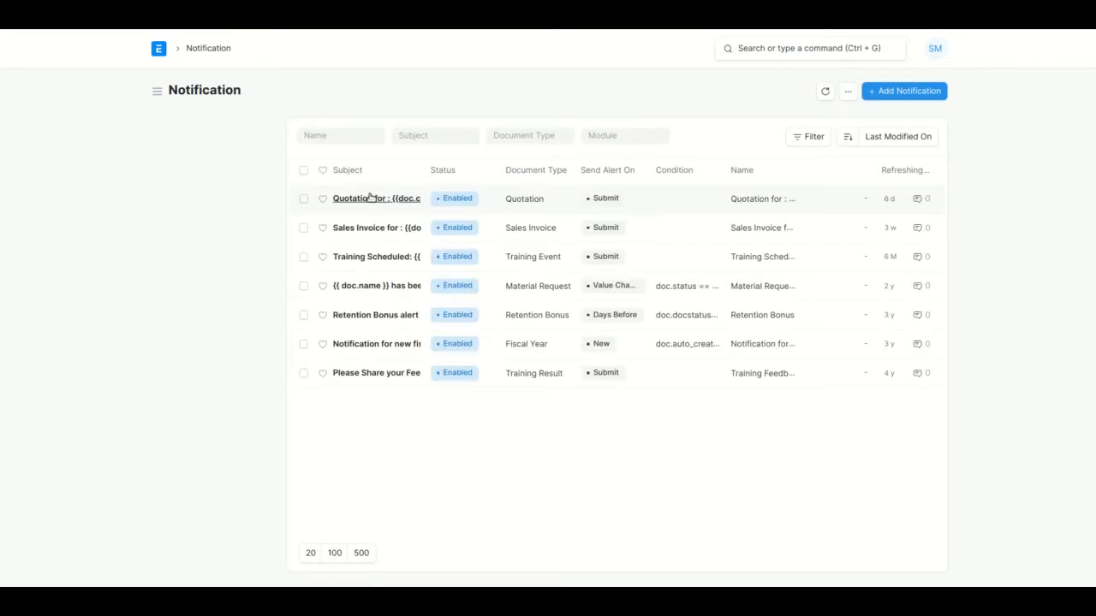
left_click(369, 197)
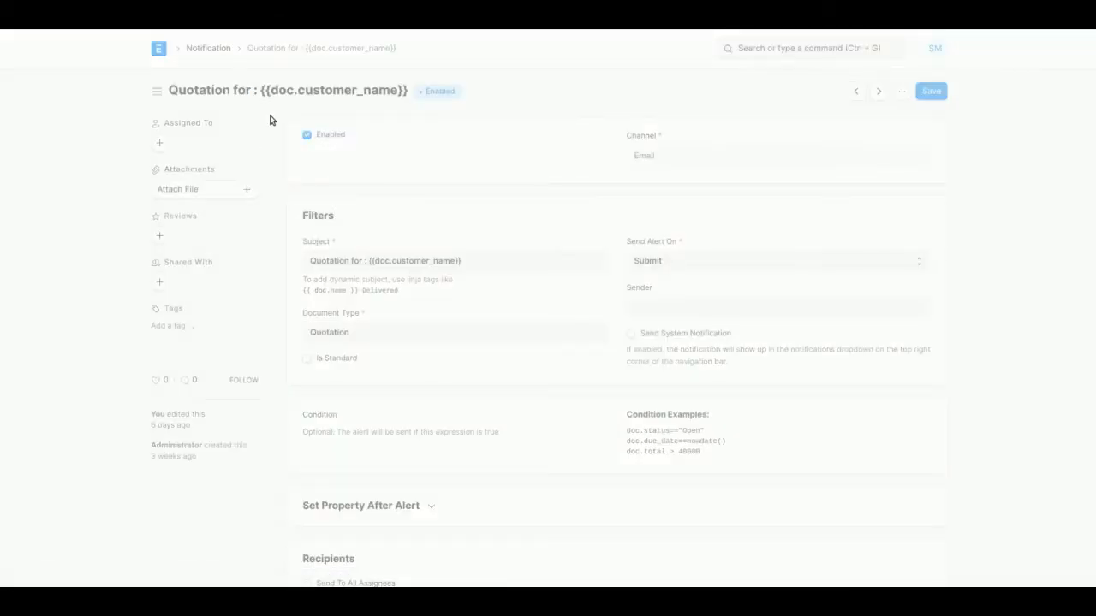
Examine the quotation notification's filters, recipients, message and print settings
scroll(293, 304, "down", 1)
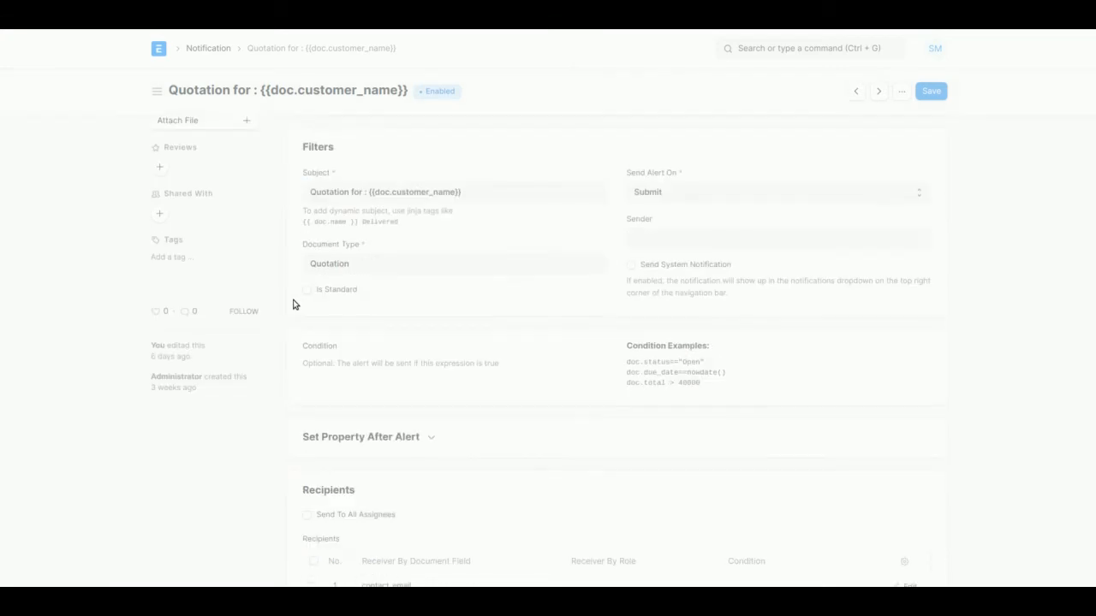
scroll(293, 304, "down", 3)
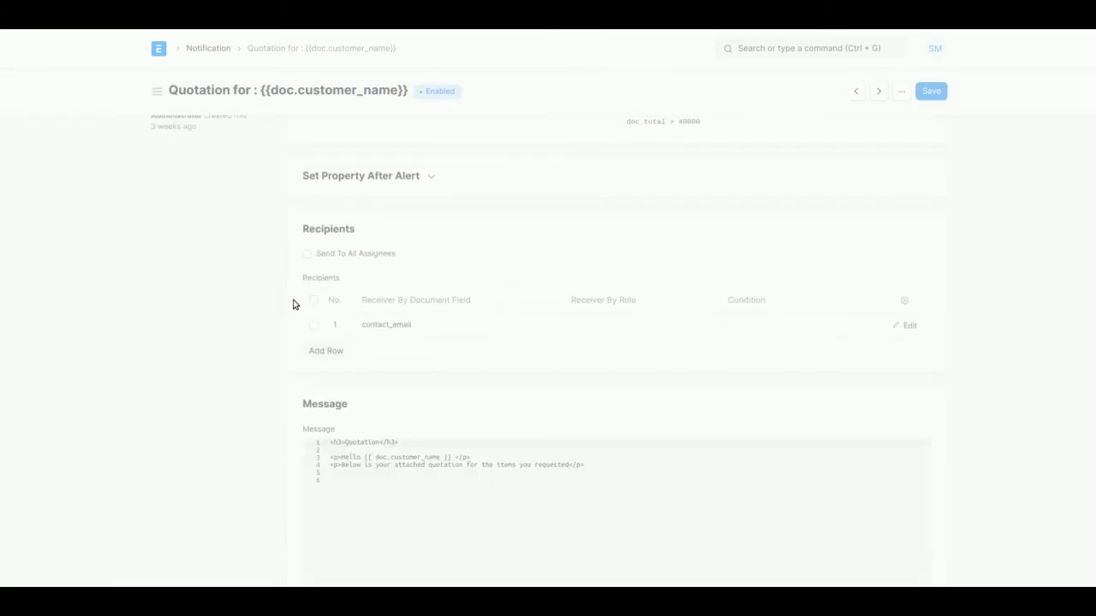
scroll(451, 386, "up", 2)
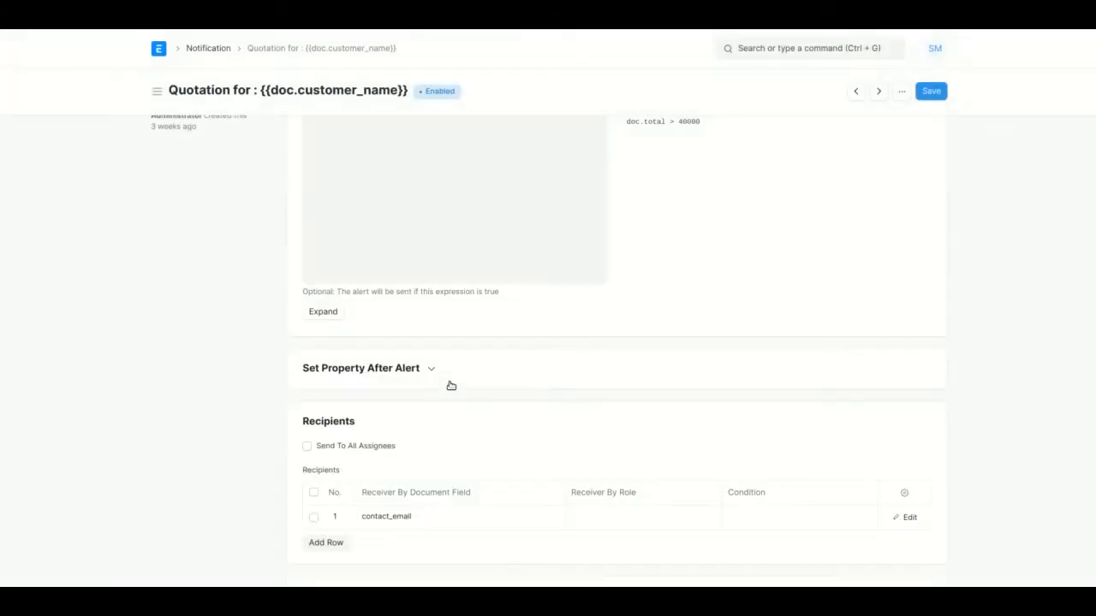
scroll(451, 386, "down", 2)
scroll(411, 388, "down", 6)
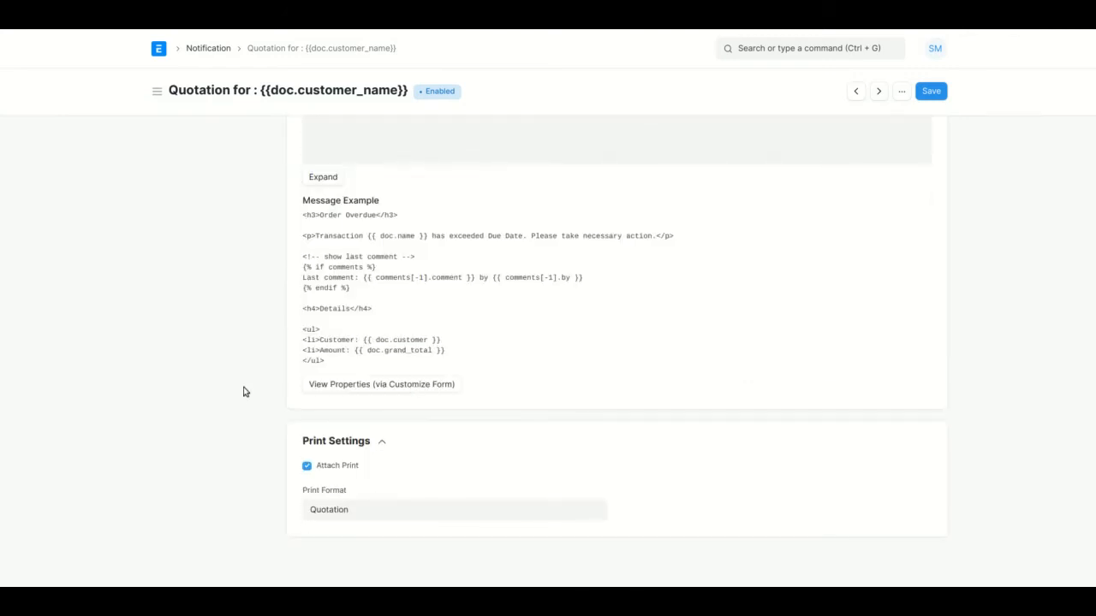
scroll(243, 392, "up", 5)
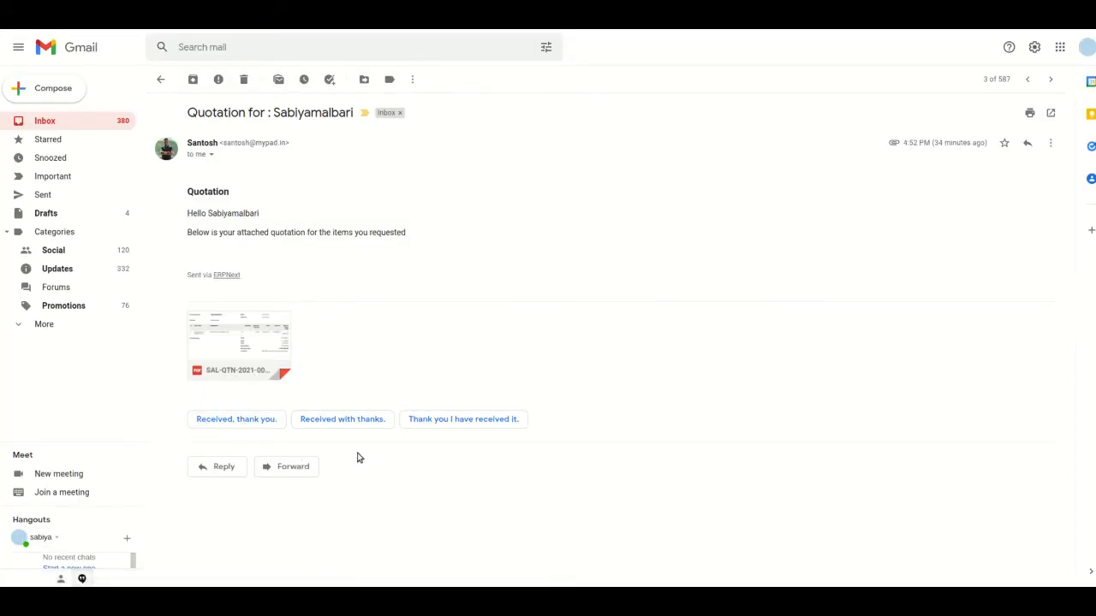
Preview the quotation PDF attached to the e-mail in Gmail, and close the preview
left_click(264, 341)
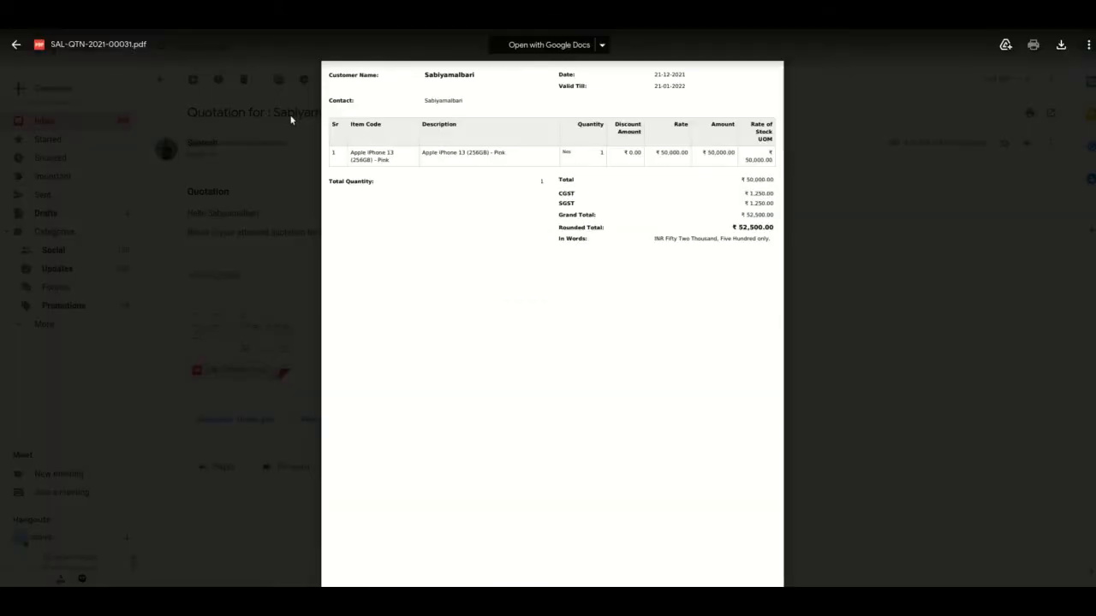
left_click(262, 234)
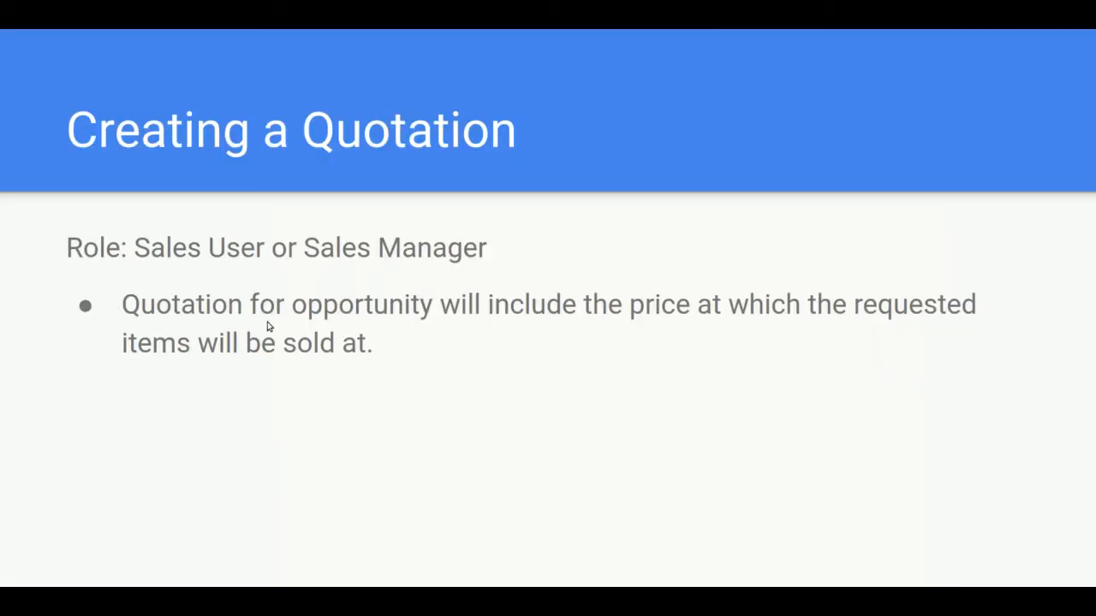
Return to the sales user's submitted quotation in ERPNext and create a sales order from it
key("Right")
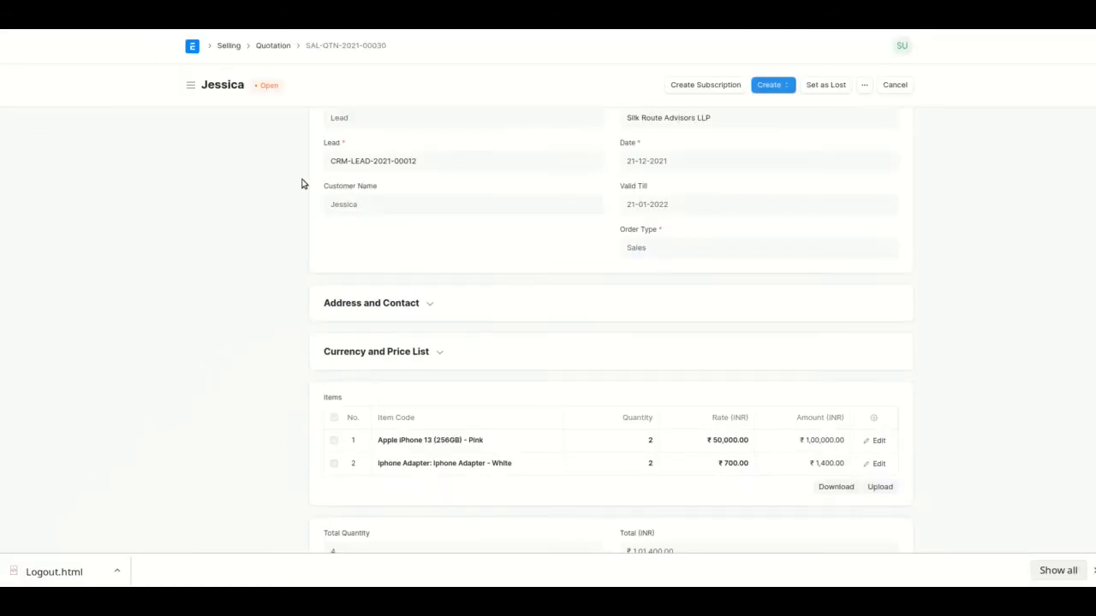
scroll(302, 183, "up", 2)
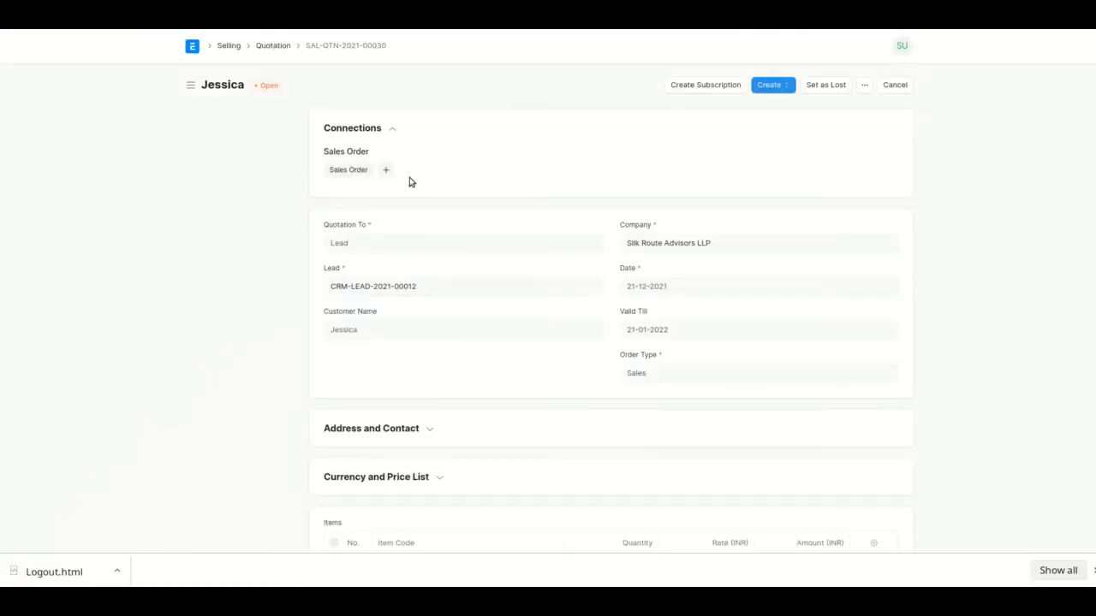
left_click(787, 87)
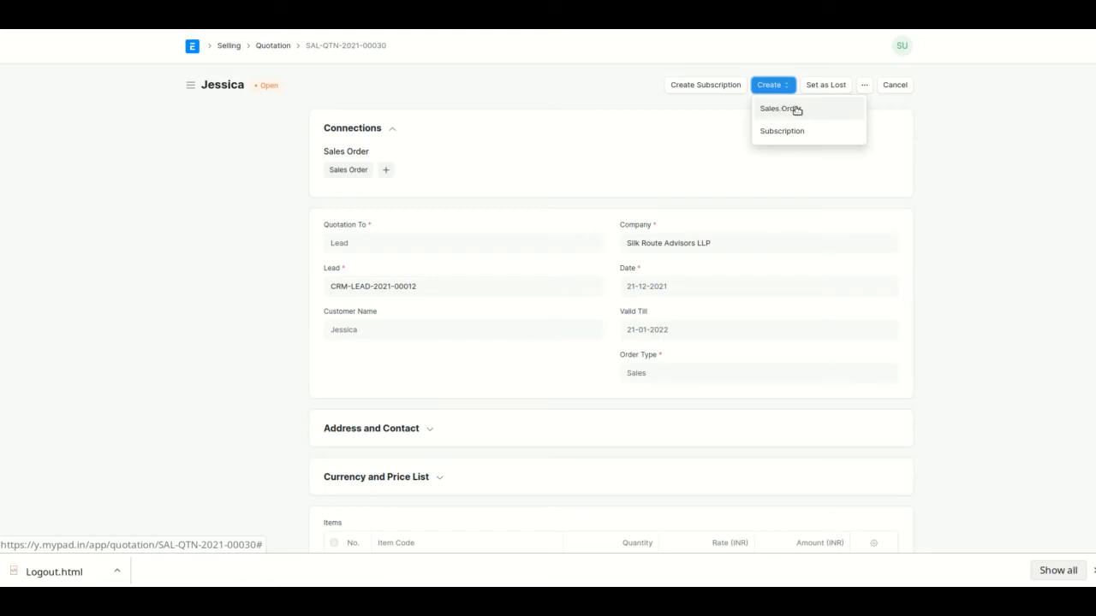
left_click(797, 109)
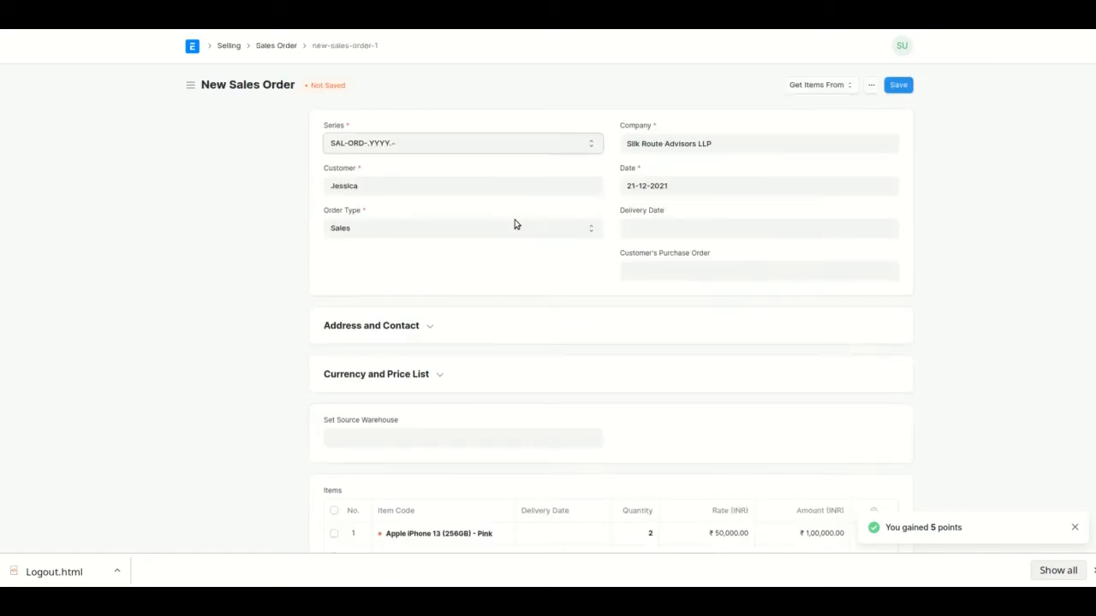
Set the new sales order's delivery date to 21-12-2021
scroll(591, 257, "down", 1)
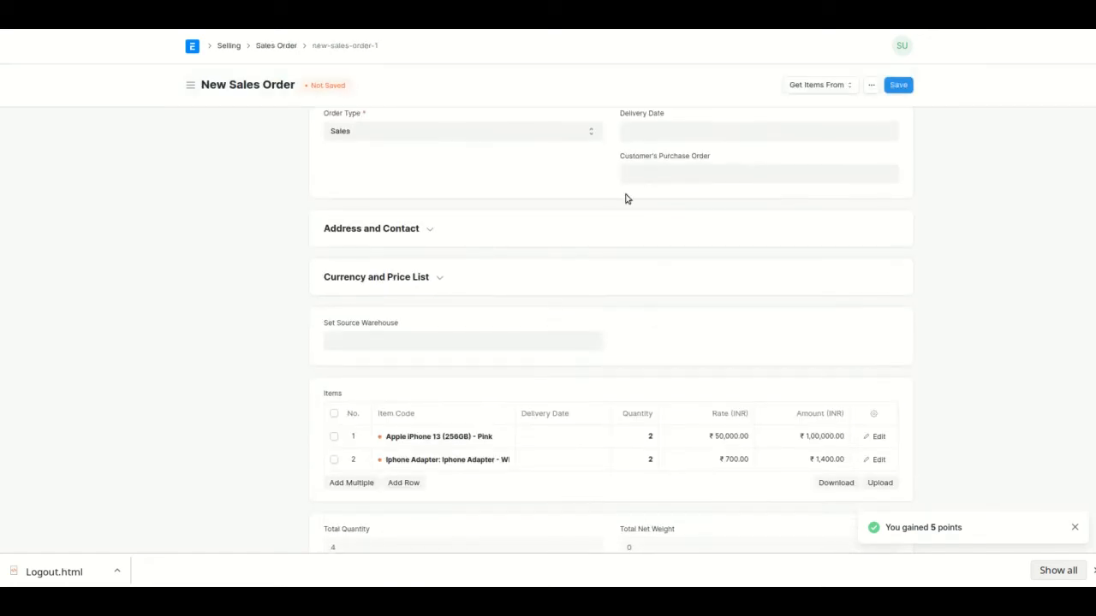
left_click(675, 132)
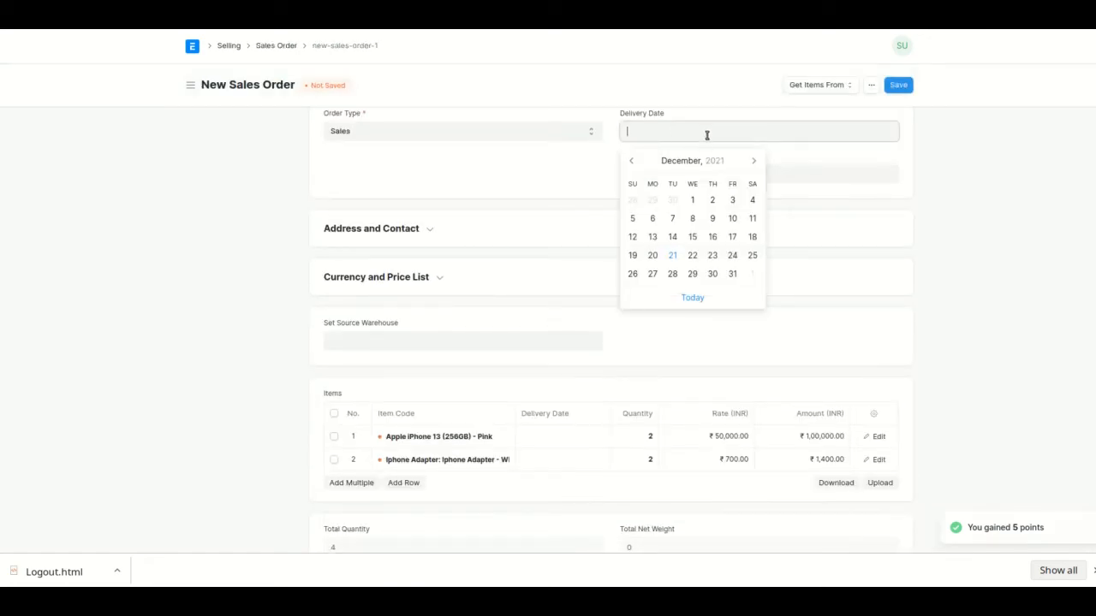
left_click(677, 259)
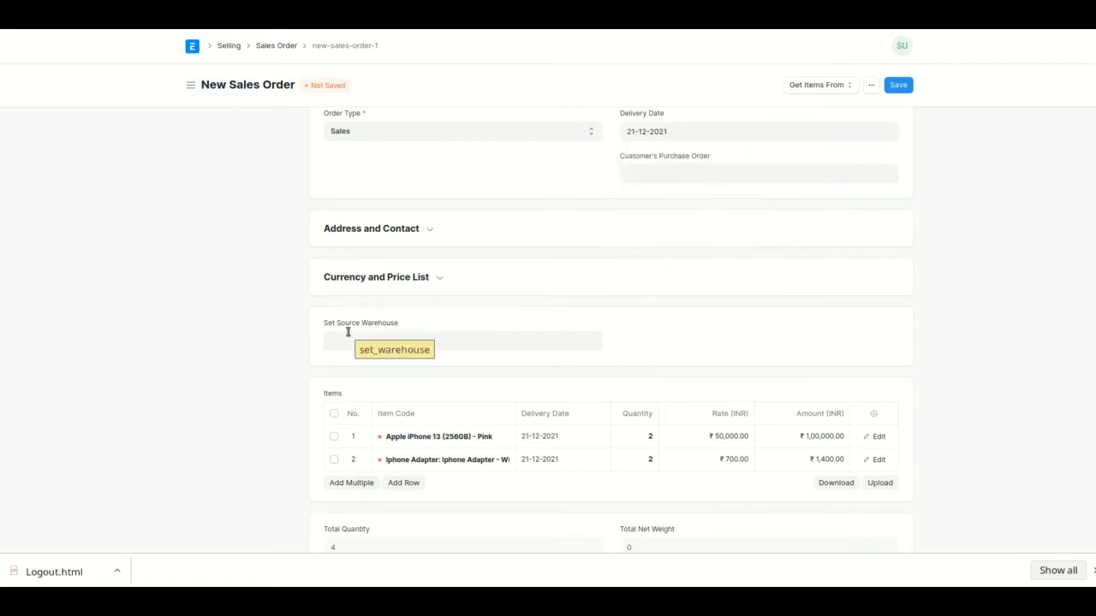
Review the new sales order's items and taxes, save it and submit it permanently
scroll(319, 332, "down", 2)
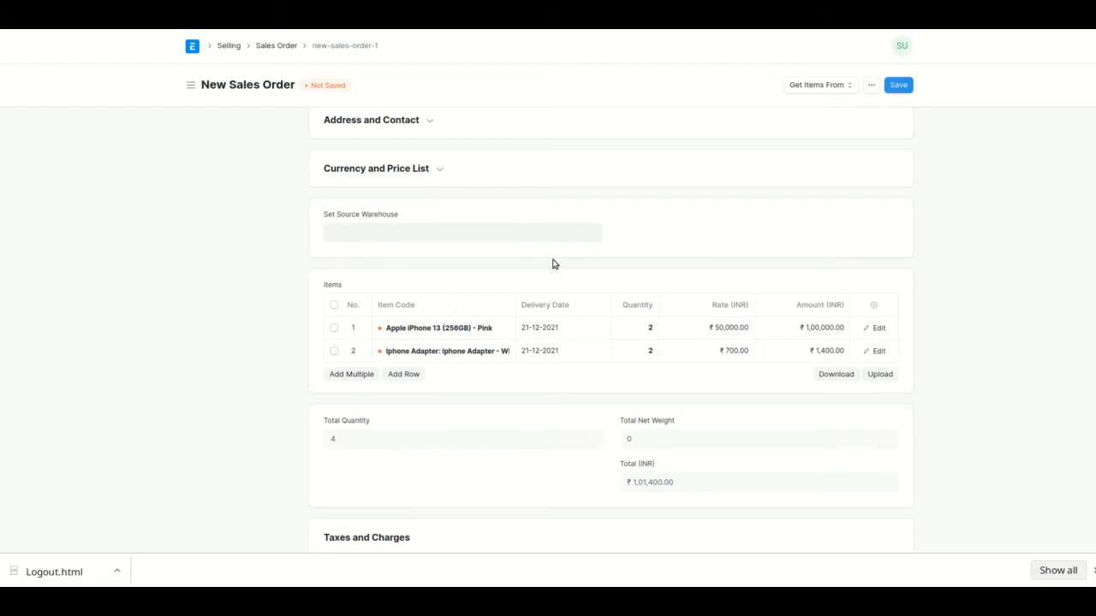
scroll(552, 264, "down", 5)
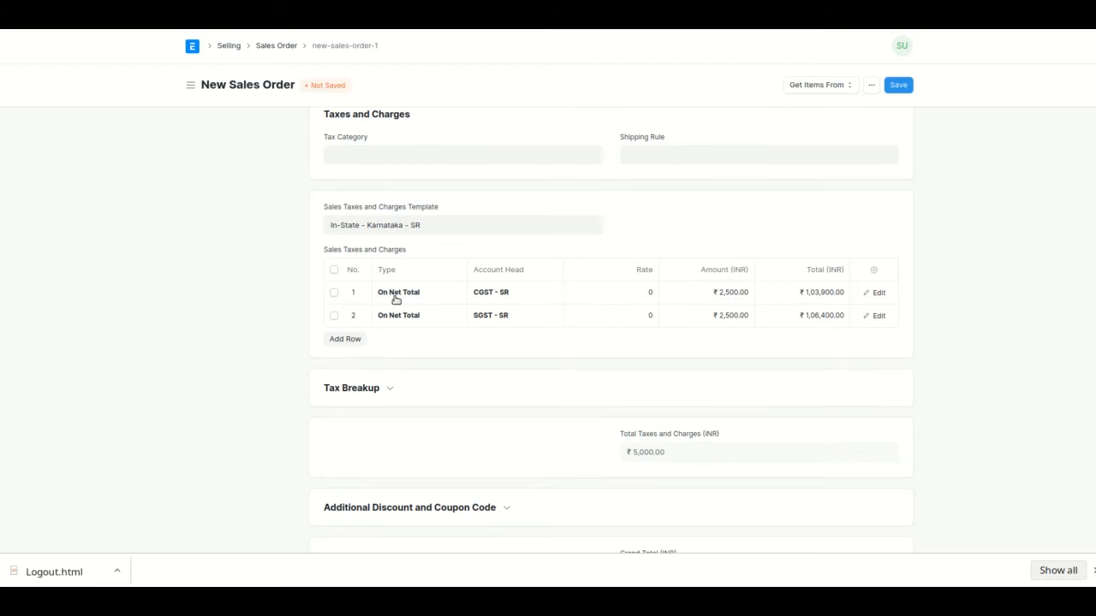
scroll(394, 299, "down", 1)
scroll(395, 300, "up", 10)
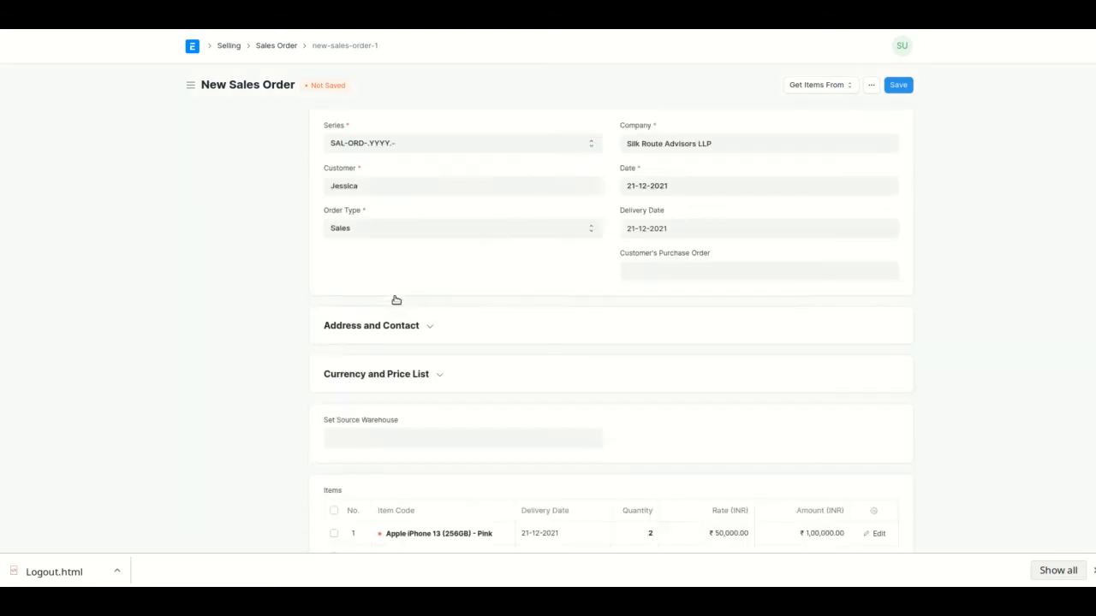
left_click(907, 87)
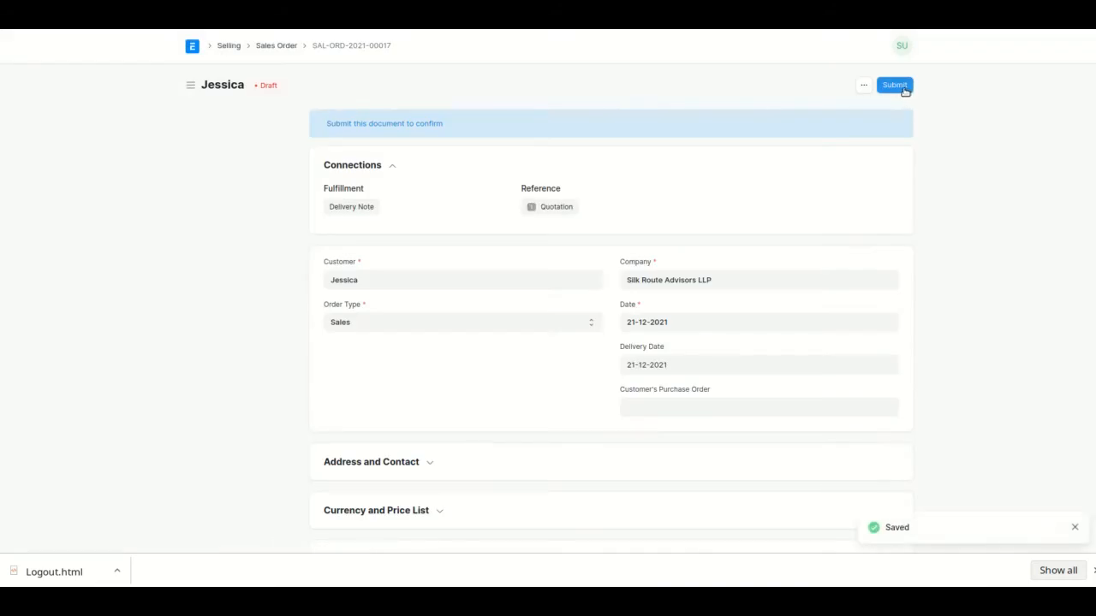
left_click(906, 88)
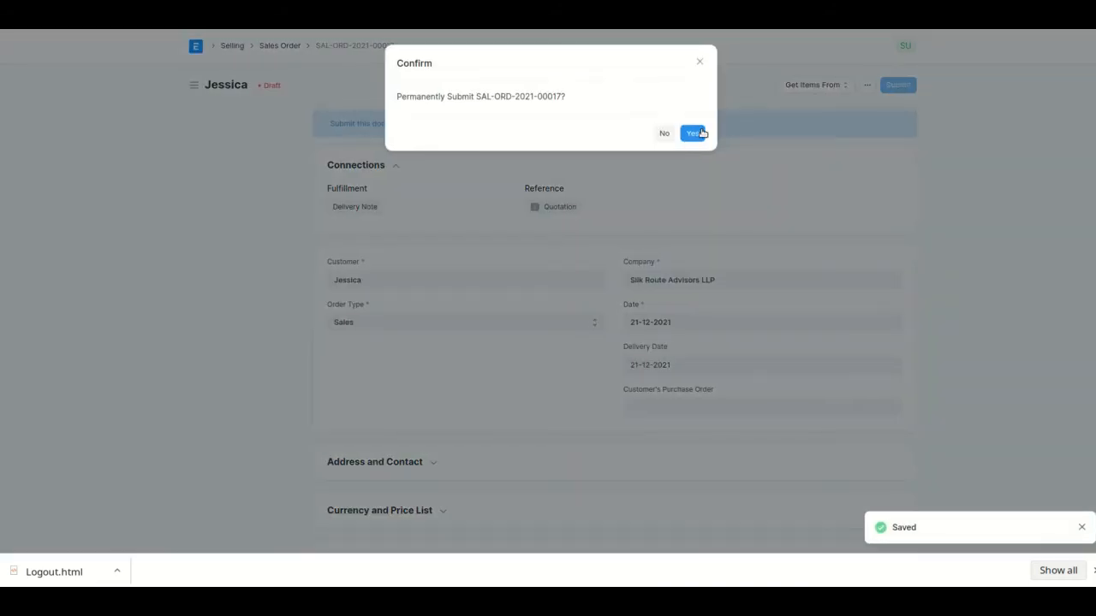
left_click(701, 133)
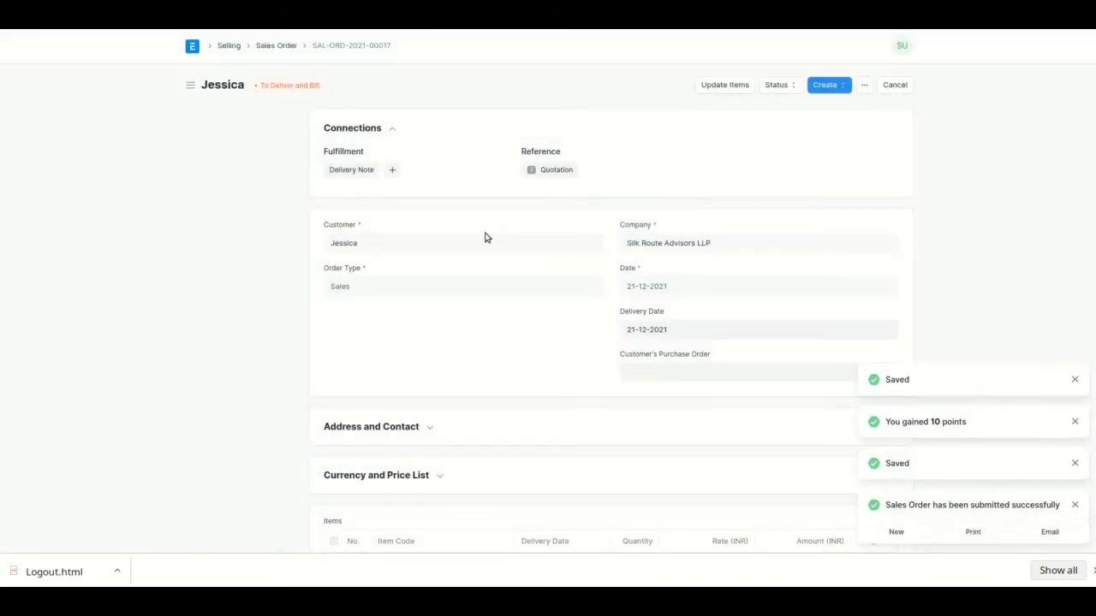
scroll(249, 308, "down", 3)
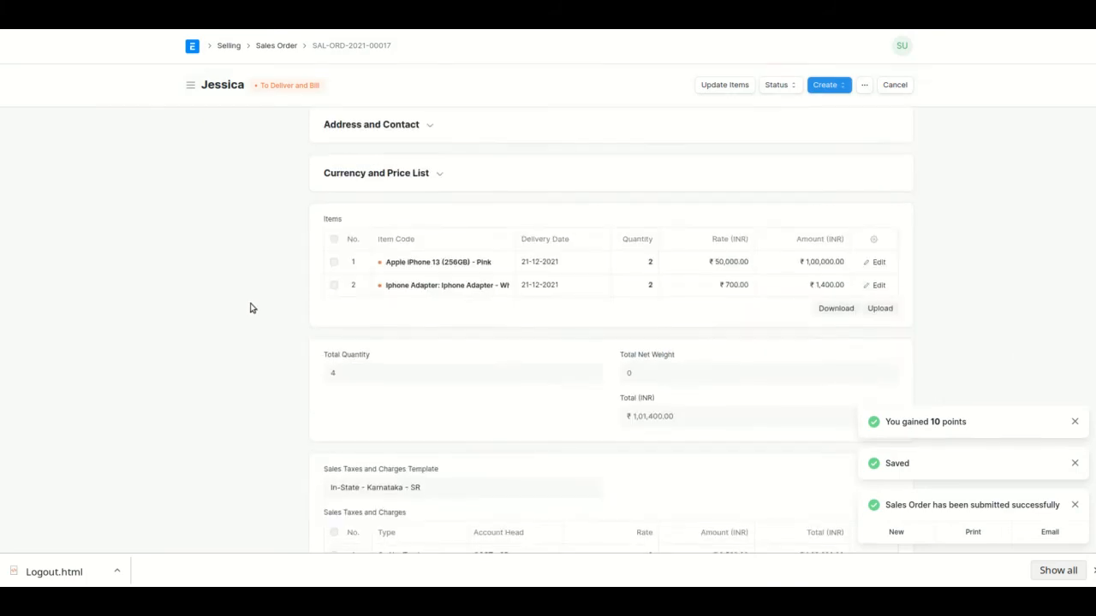
scroll(250, 308, "up", 3)
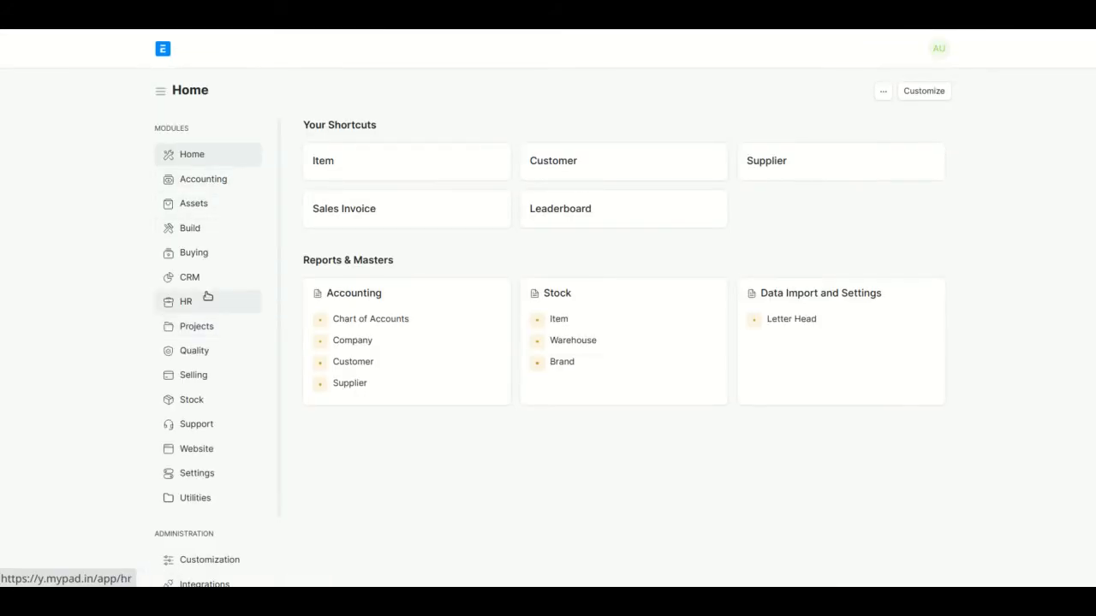
As the accounts user, open the sales order with delivery date 21-12-2021 from the Selling module's sales order list
left_click(202, 377)
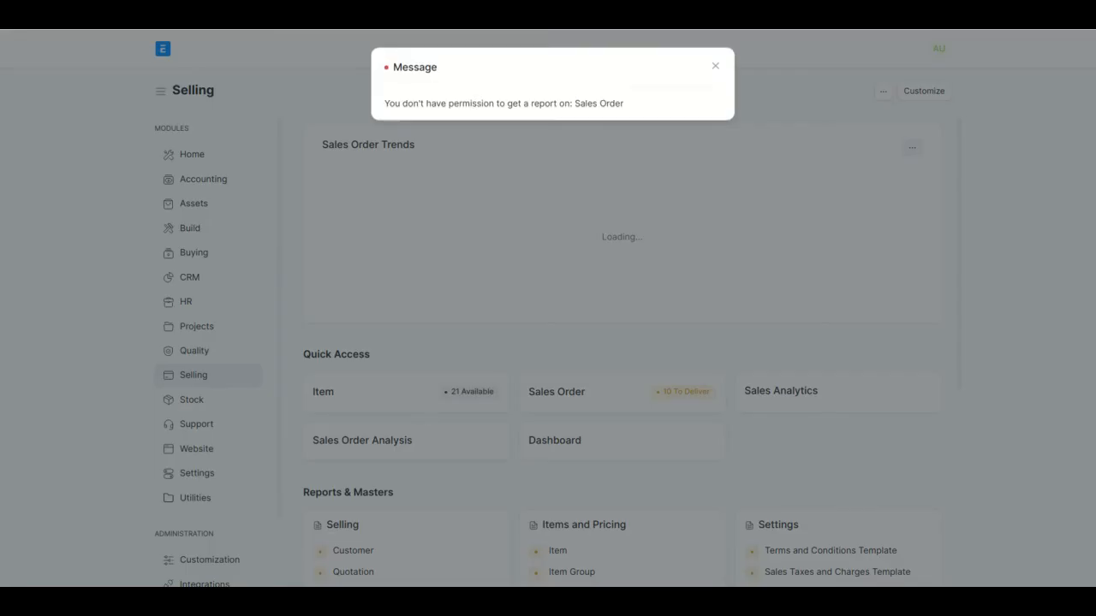
left_click(716, 68)
scroll(611, 232, "down", 4)
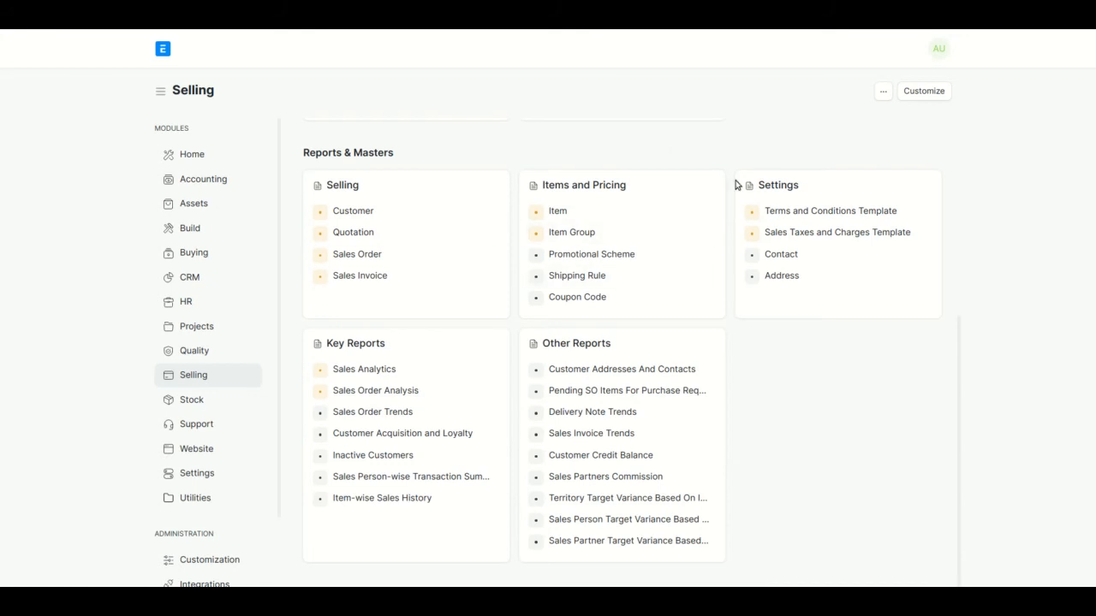
scroll(734, 184, "up", 4)
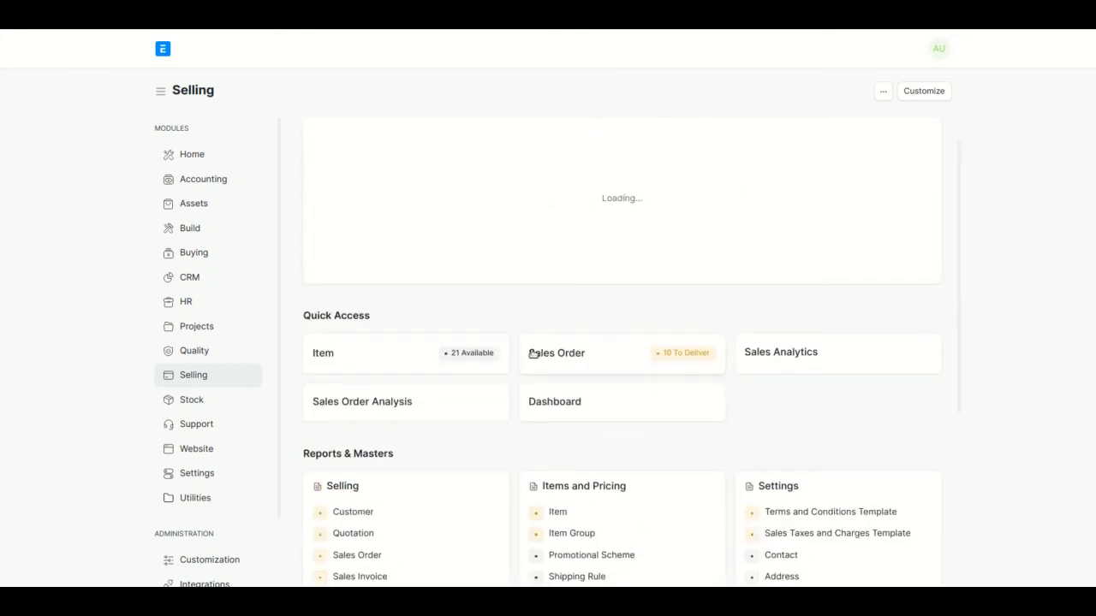
left_click(588, 365)
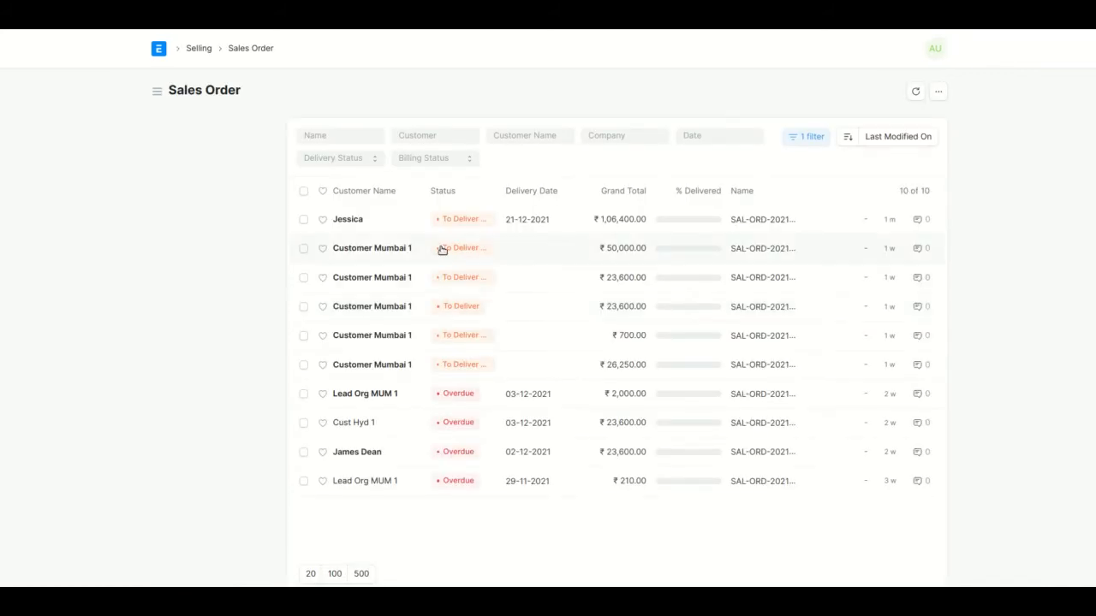
left_click(157, 91)
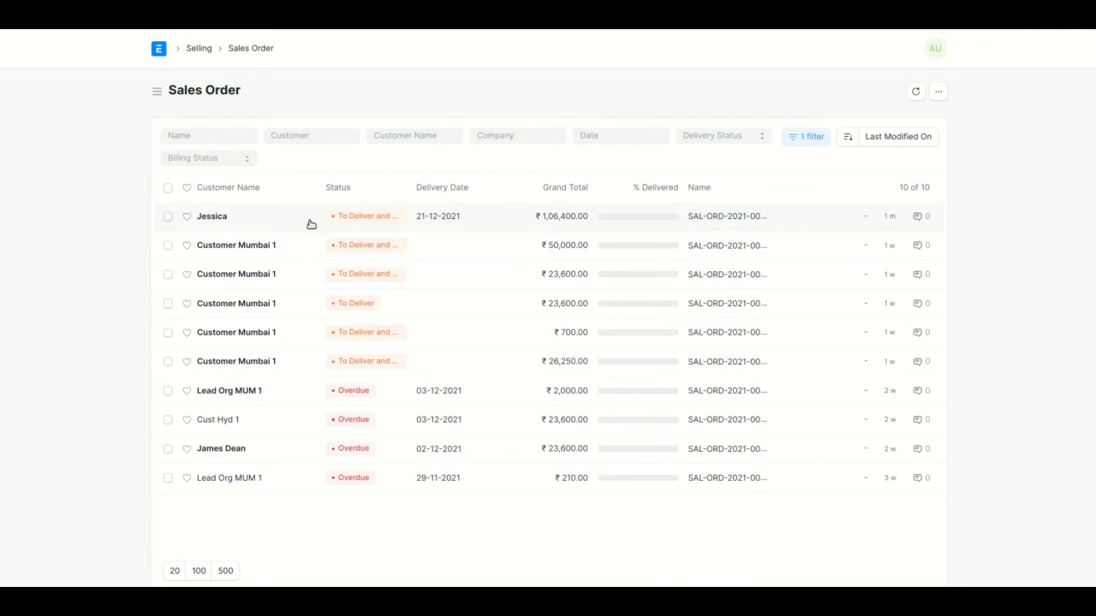
left_click(213, 217)
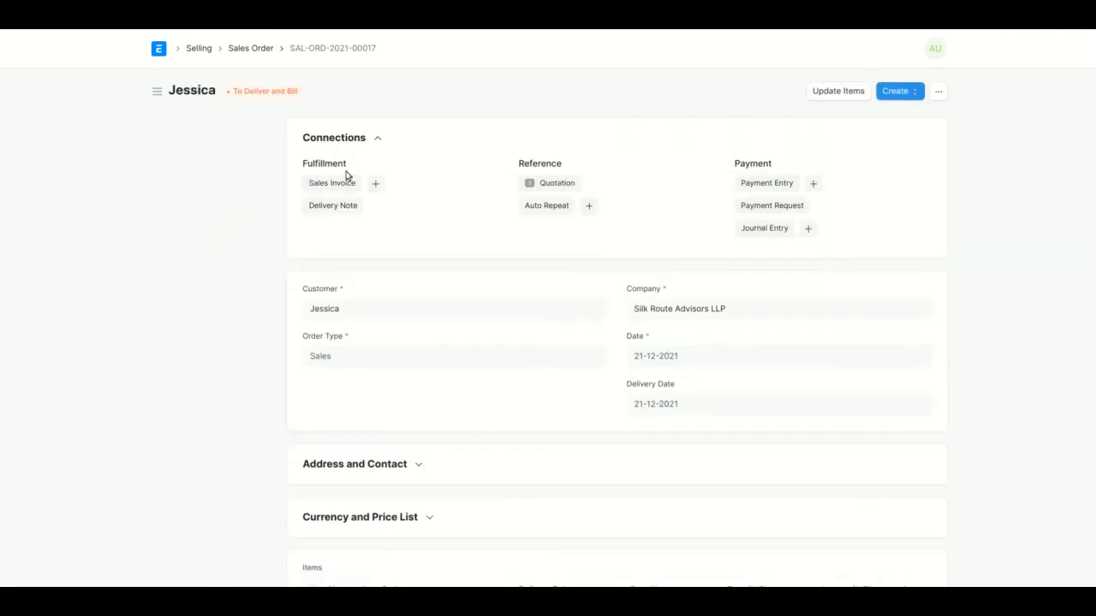
Create a sales invoice from the sales order and review its items and taxes
left_click(896, 93)
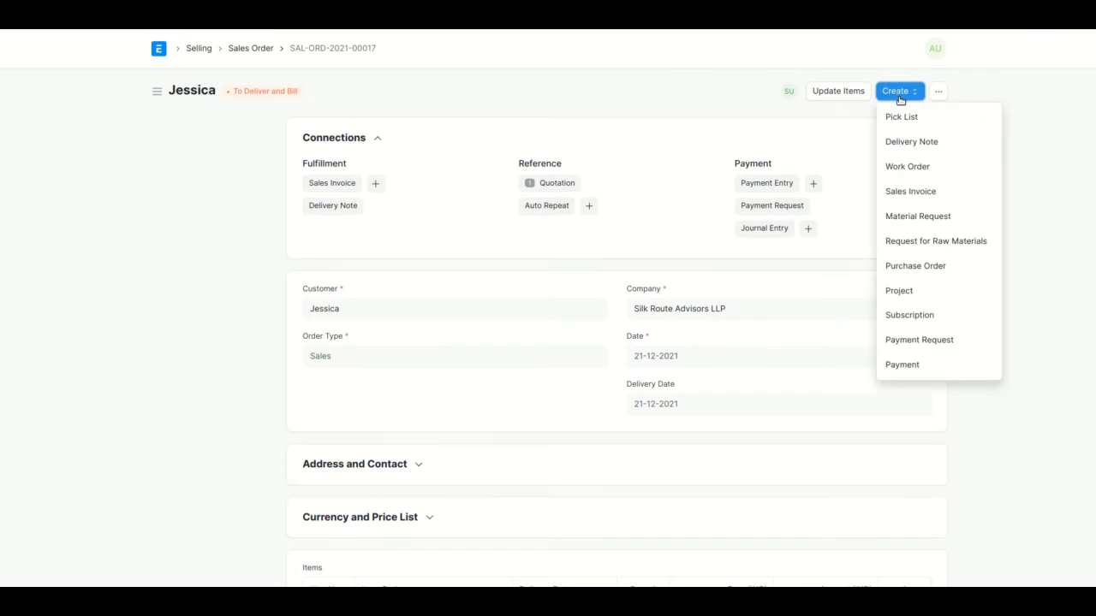
left_click(910, 192)
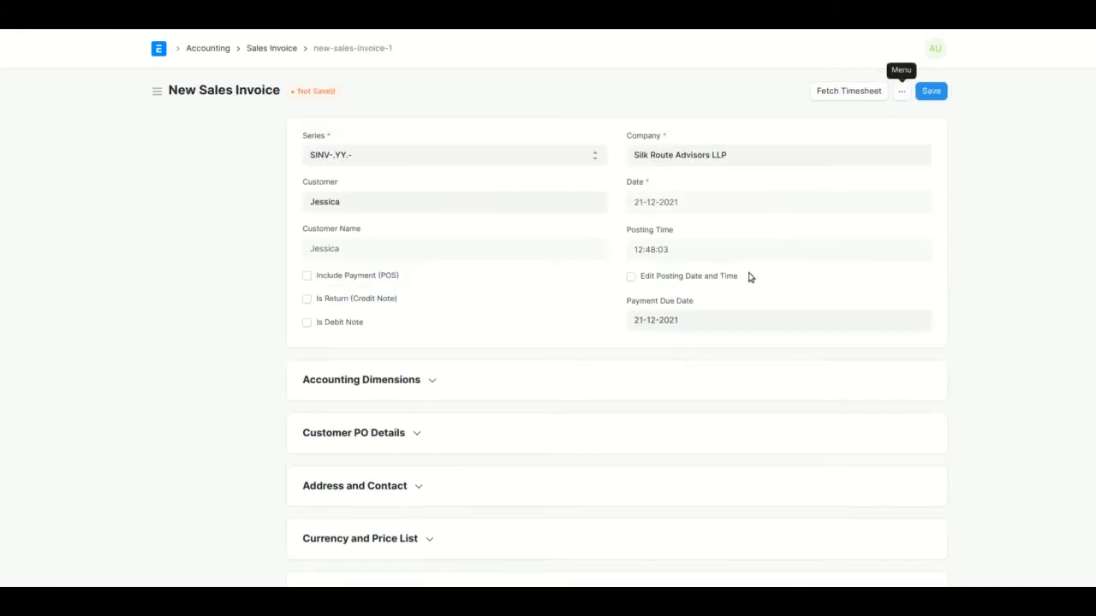
scroll(670, 374, "down", 2)
scroll(671, 374, "down", 2)
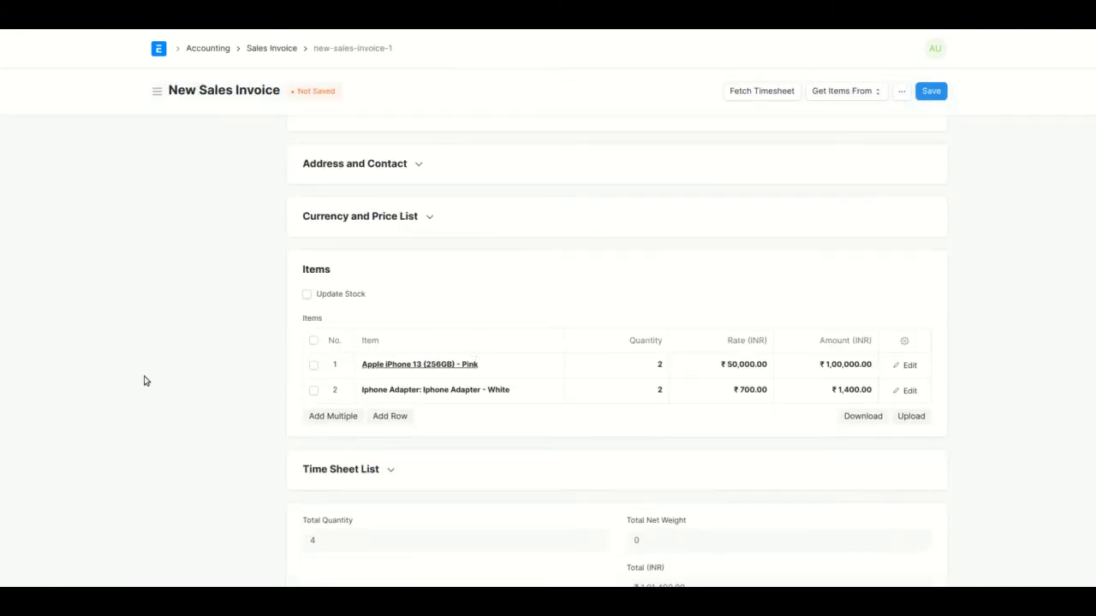
scroll(71, 356, "down", 3)
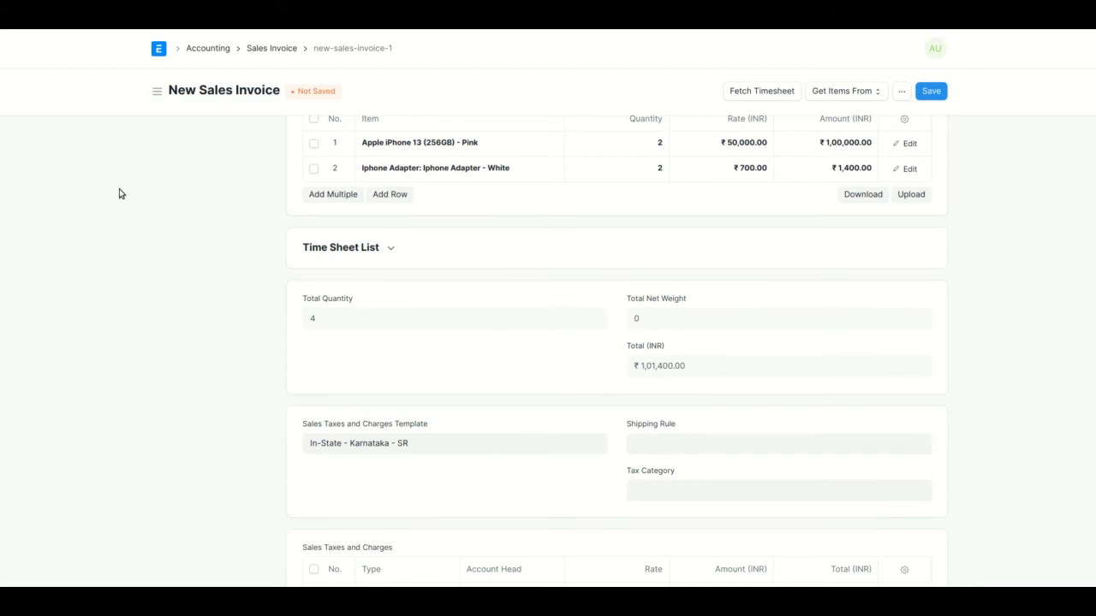
scroll(277, 220, "down", 6)
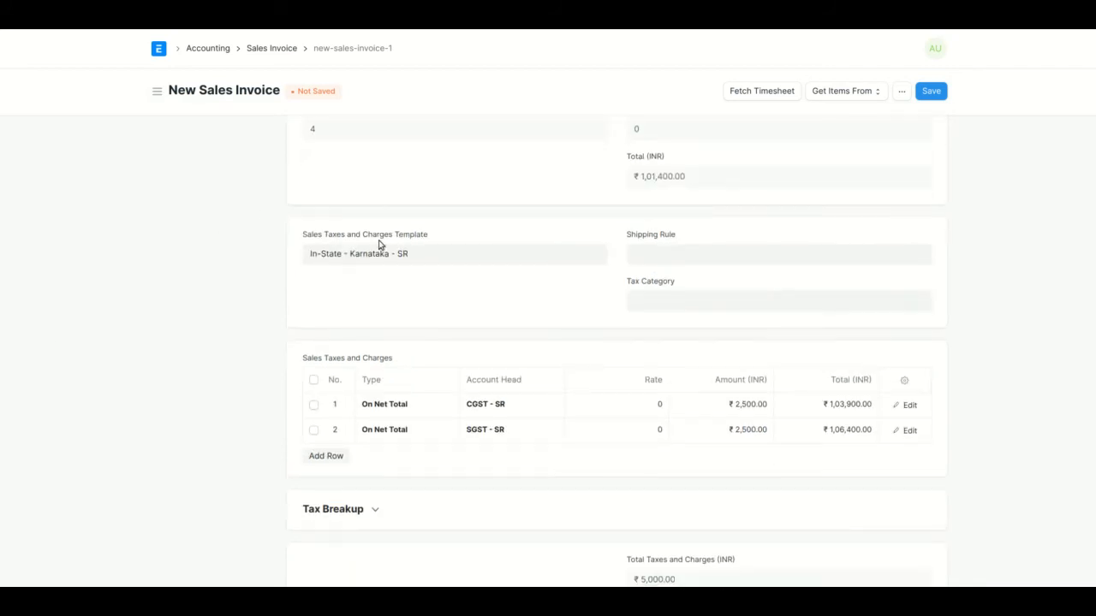
scroll(380, 245, "up", 12)
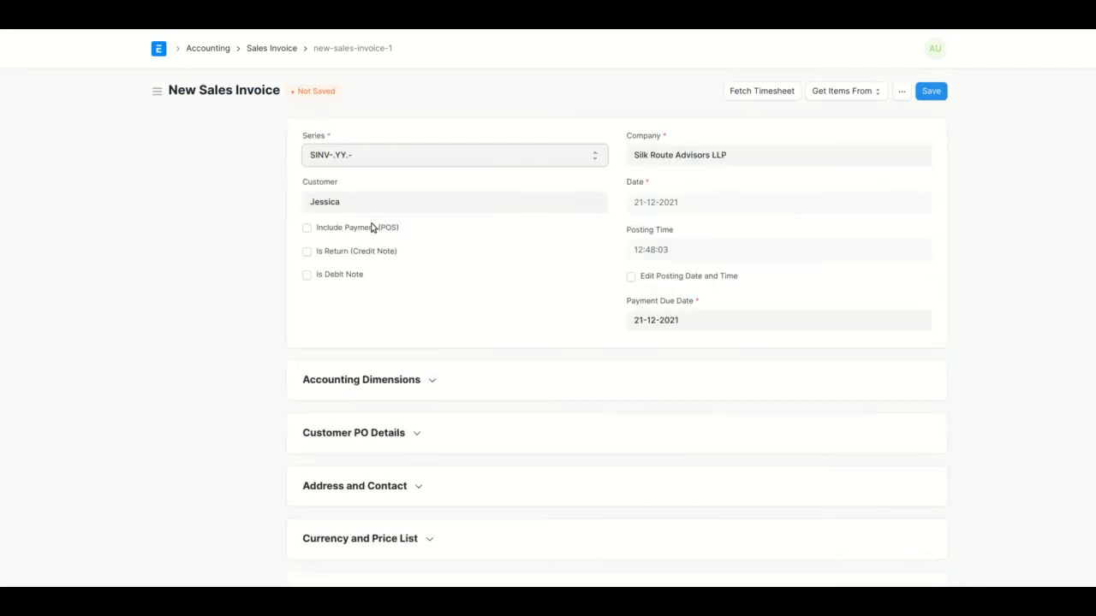
Save the new sales invoice and submit it permanently
left_click(934, 89)
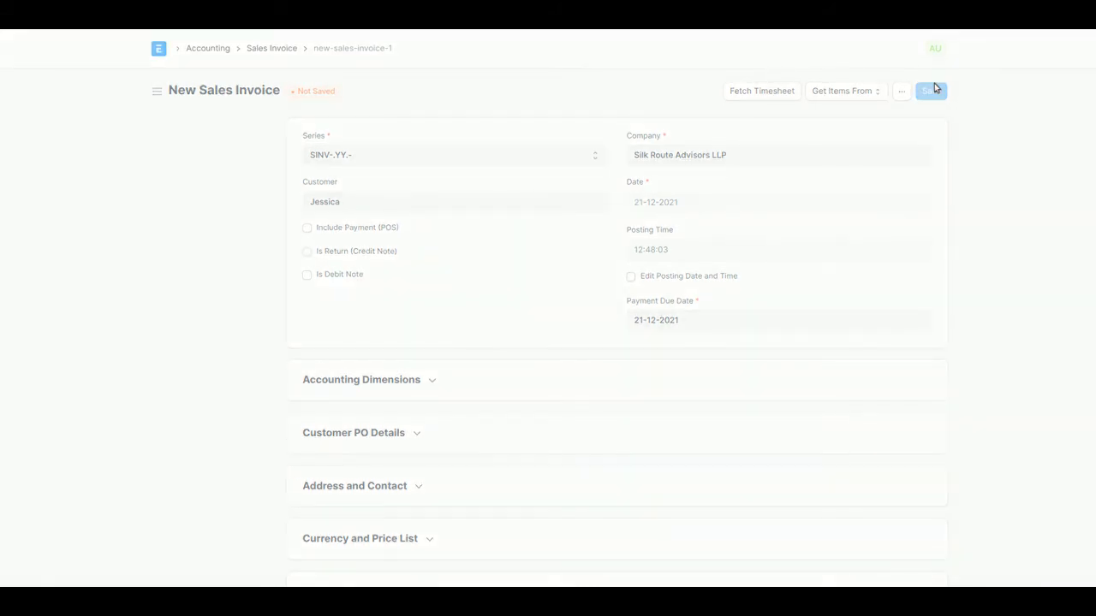
left_click(921, 101)
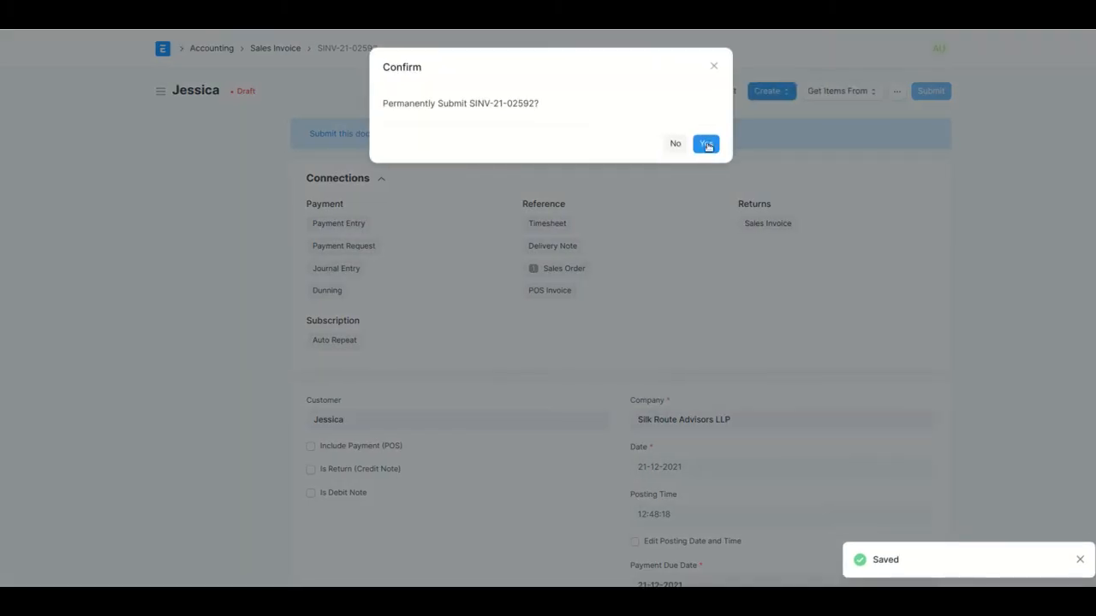
left_click(707, 144)
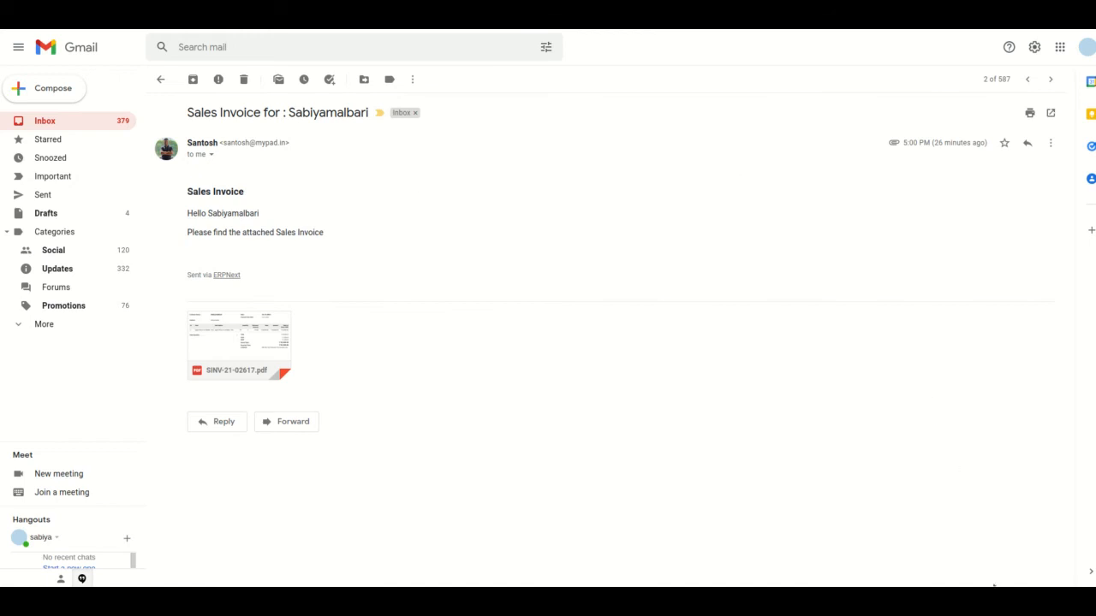
Return from the Gmail invoice message to the submitted sales invoice in ERPNext and create a payment request from it
left_click(1005, 560)
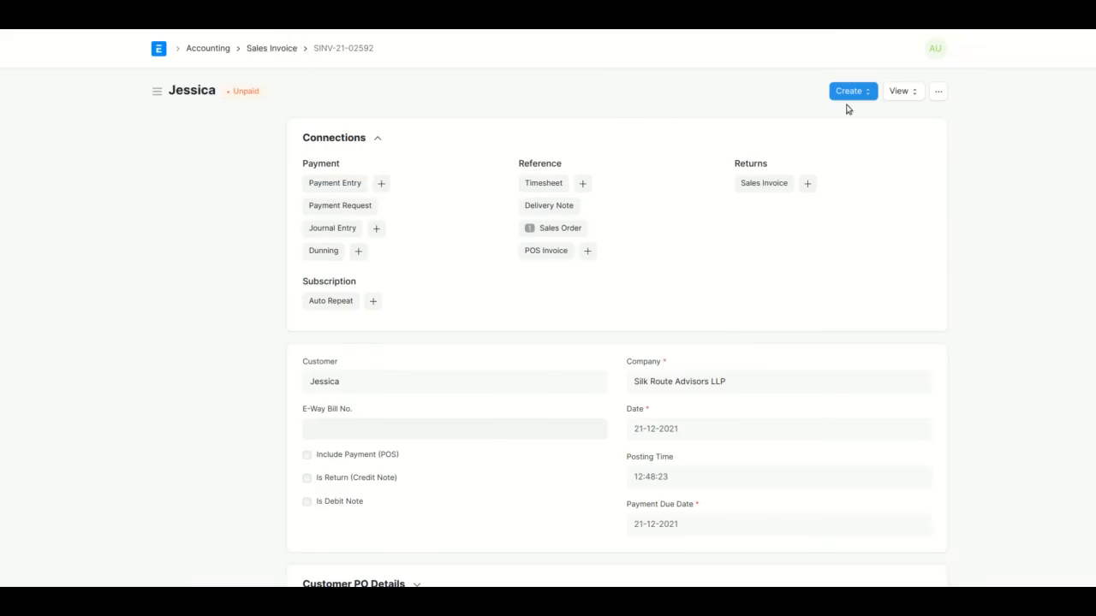
left_click(871, 93)
left_click(882, 214)
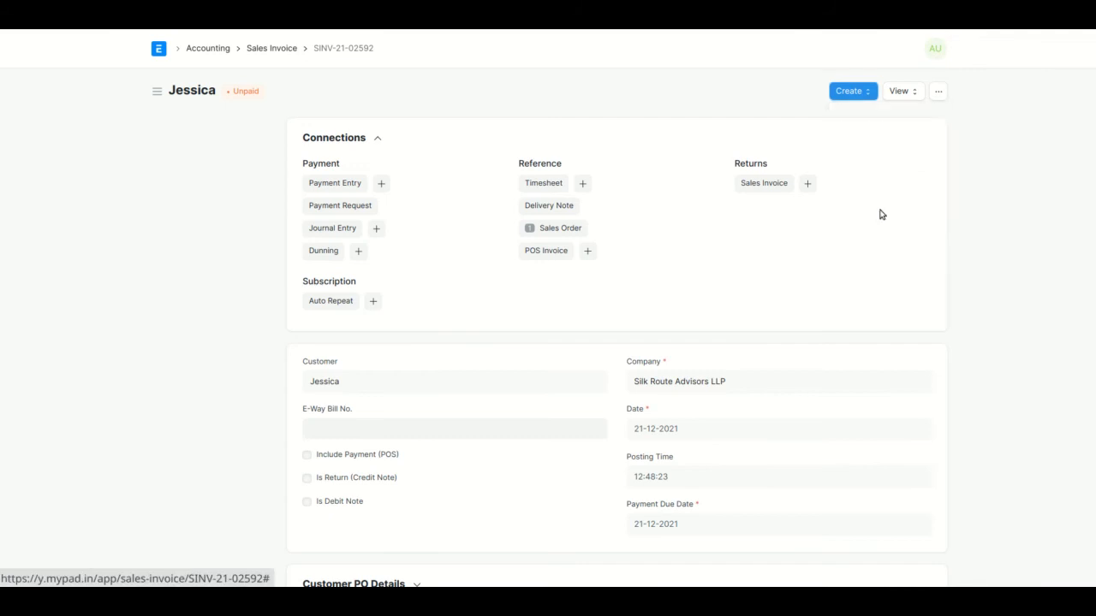
scroll(608, 283, "down", 3)
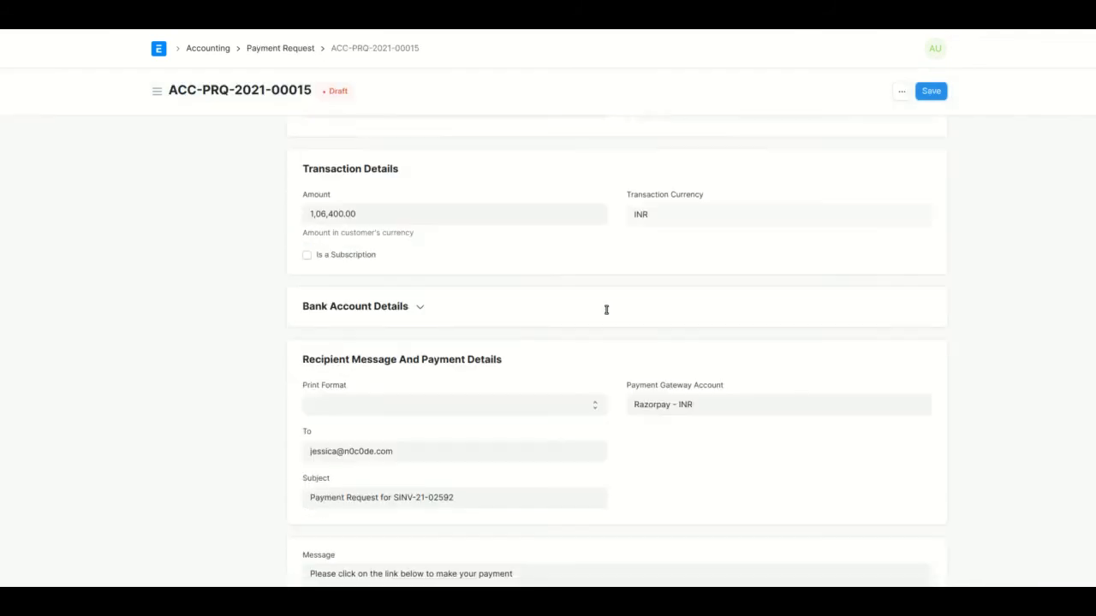
scroll(606, 310, "down", 1)
scroll(606, 310, "down", 5)
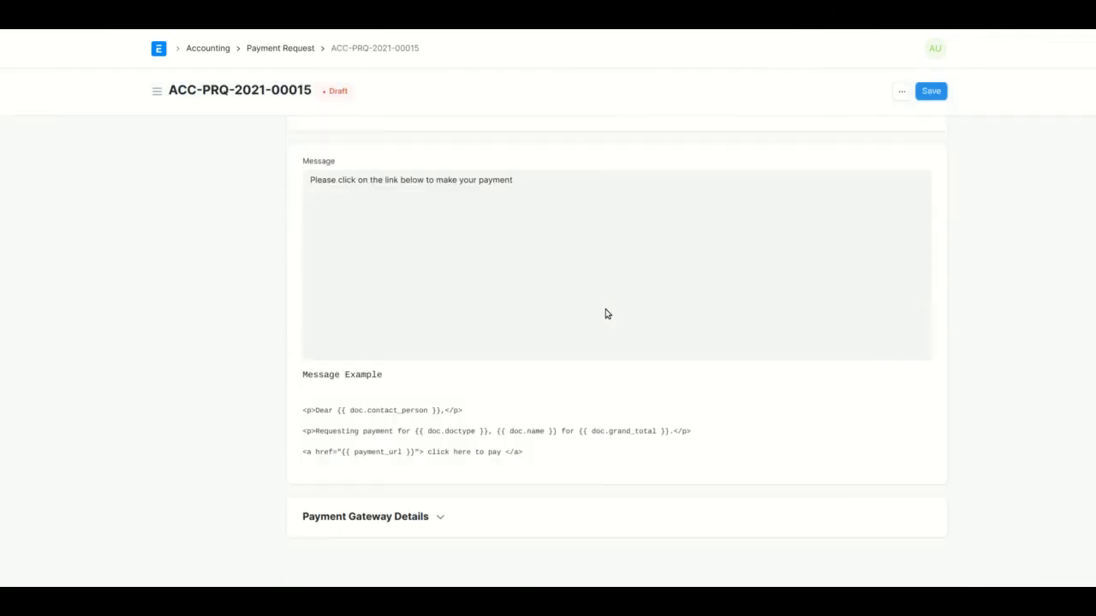
Append the Message Example template with its payment link to the payment request's message, and save the request
scroll(423, 282, "up", 1)
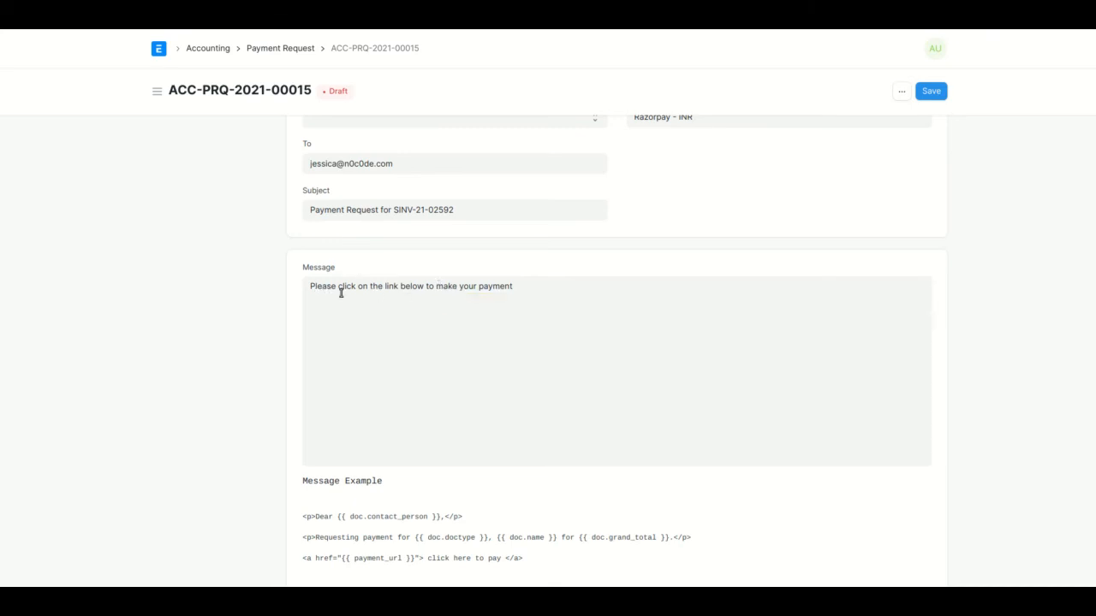
scroll(377, 340, "down", 2)
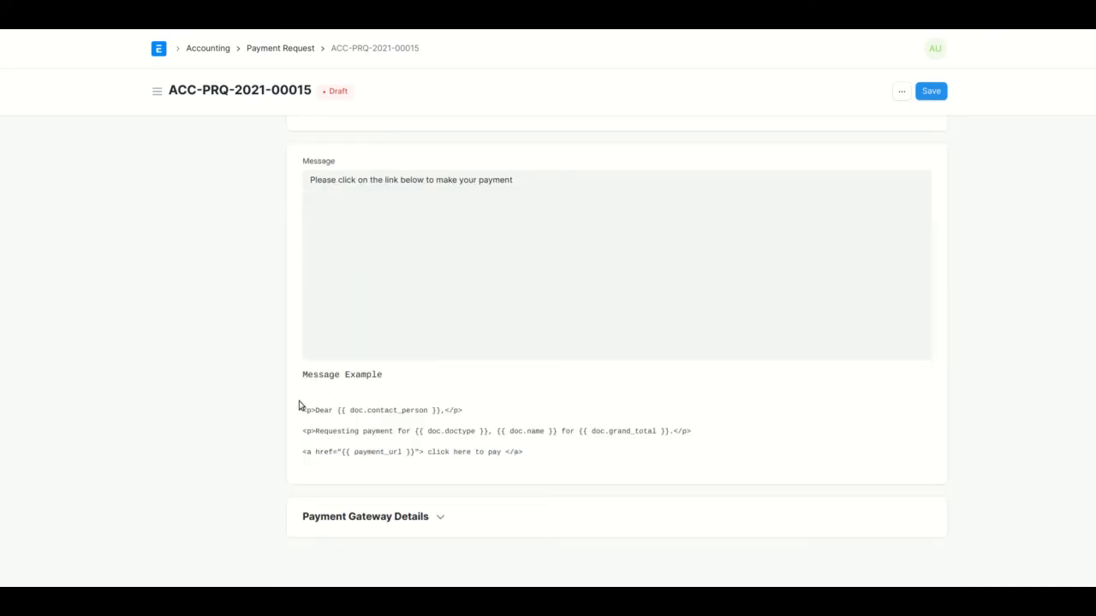
left_click_drag(301, 402, 521, 477)
key("ctrl+c")
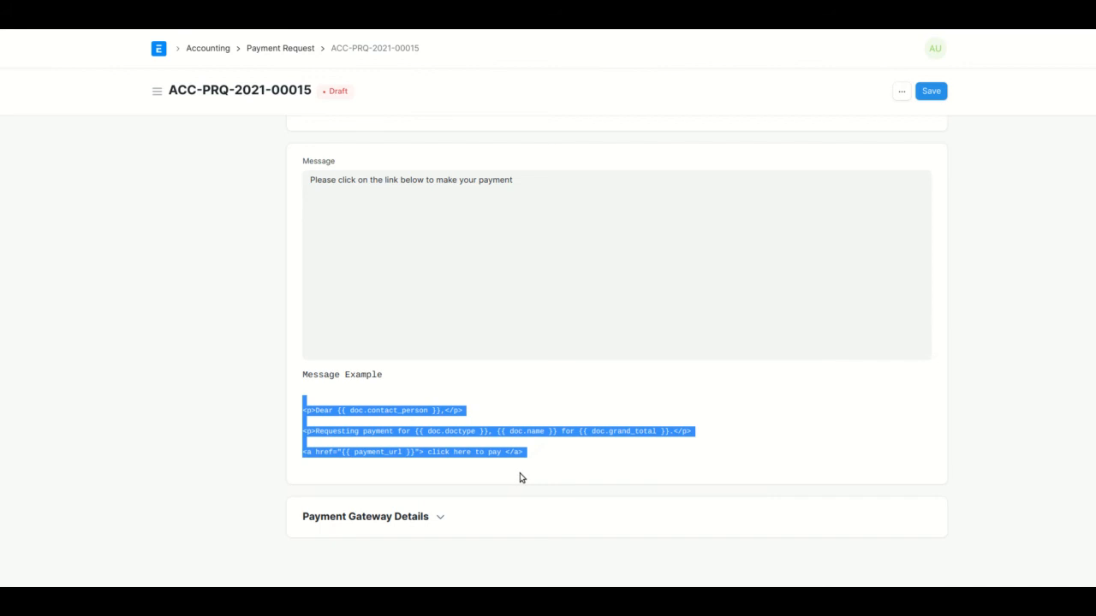
left_click(558, 242)
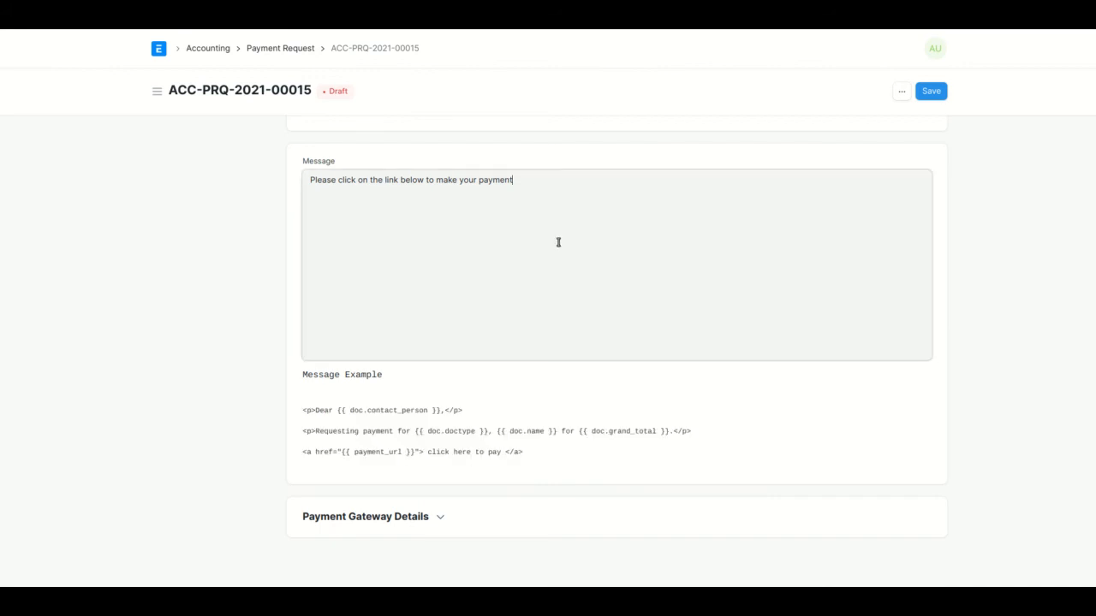
key("ctrl+v")
scroll(558, 241, "up", 1)
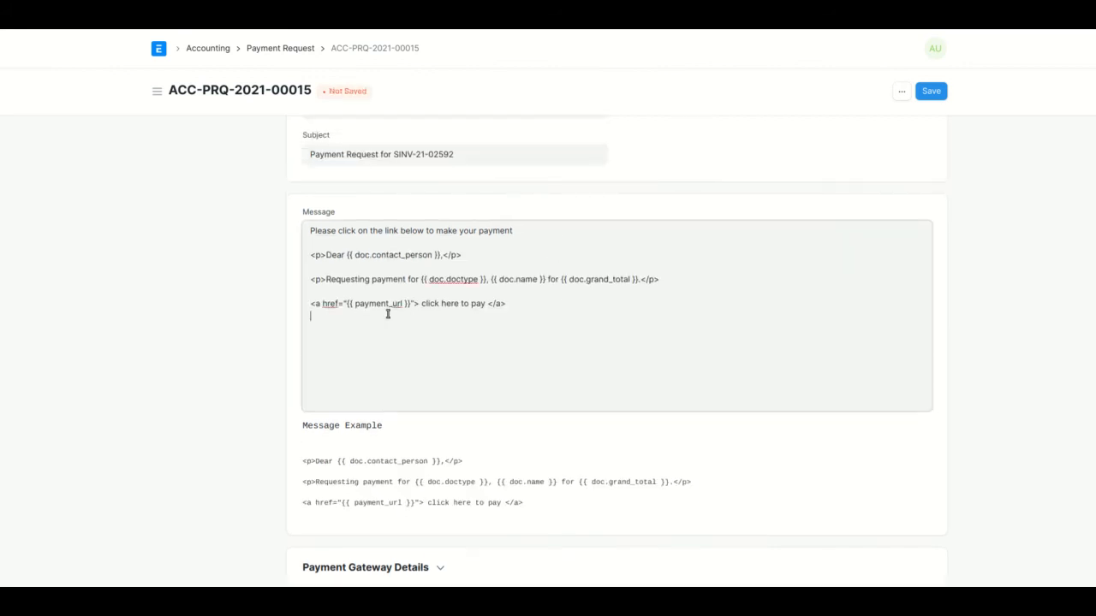
scroll(386, 308, "up", 3)
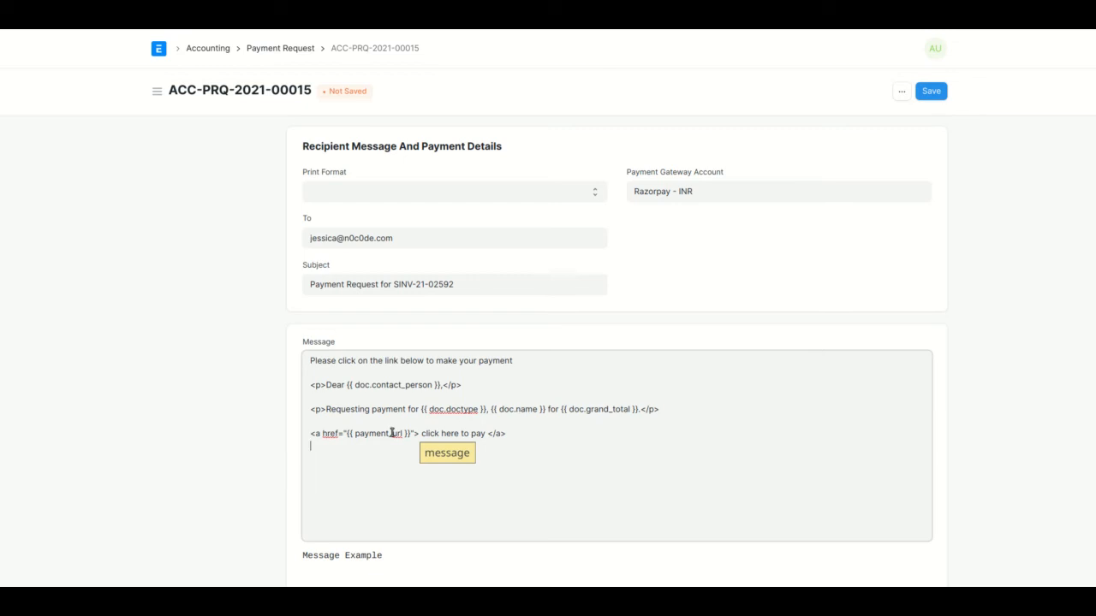
left_click(943, 90)
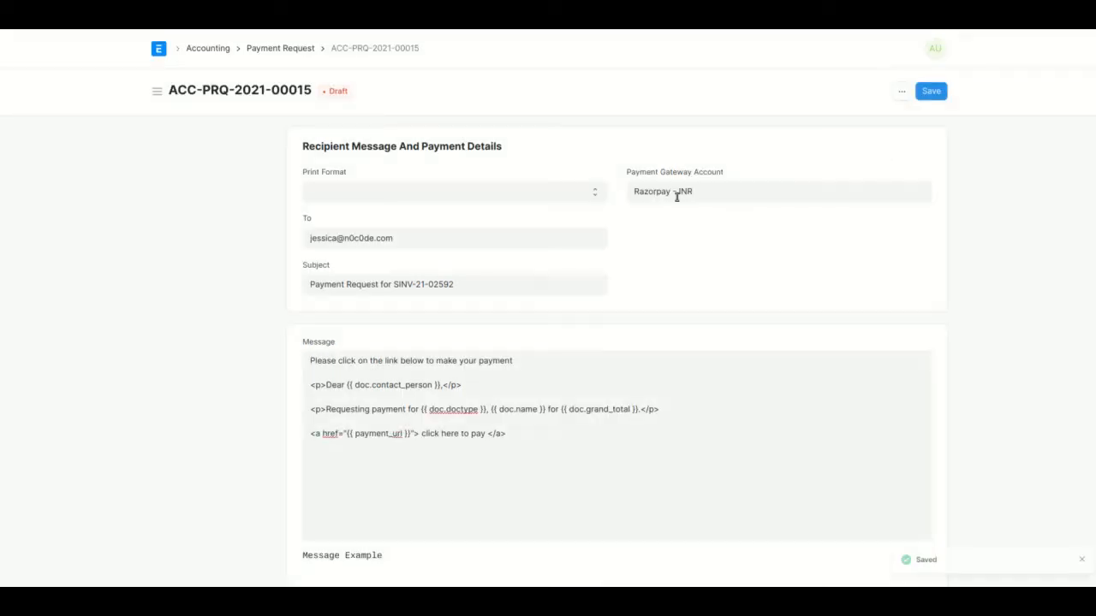
Switch to the accounts manager's ERPNext session, open the newest draft payment request, submit it permanently and review its message
key("alt+Tab")
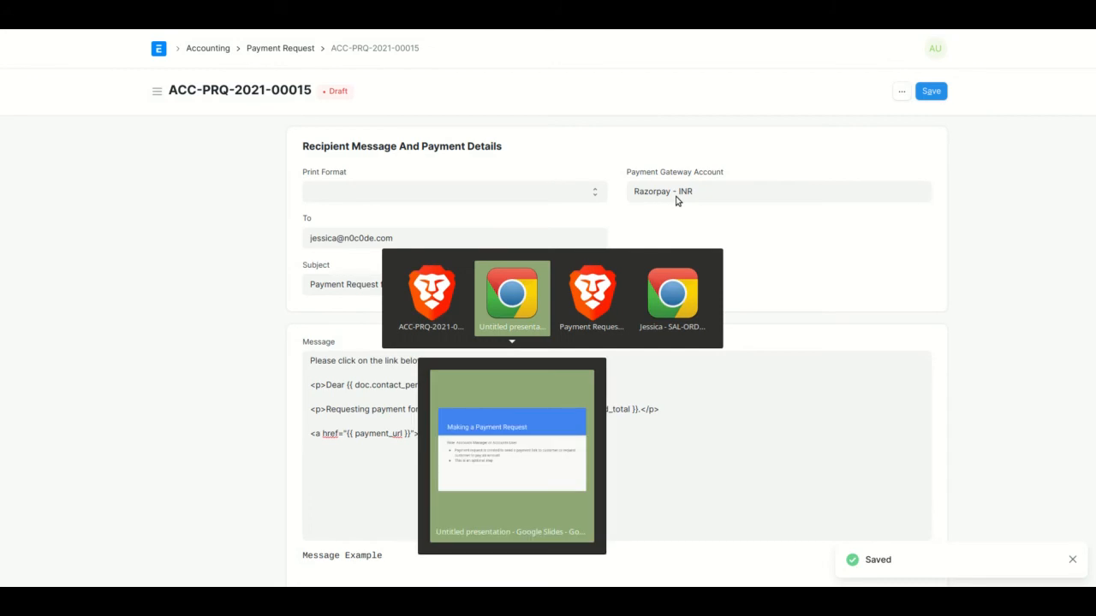
key("alt+Tab")
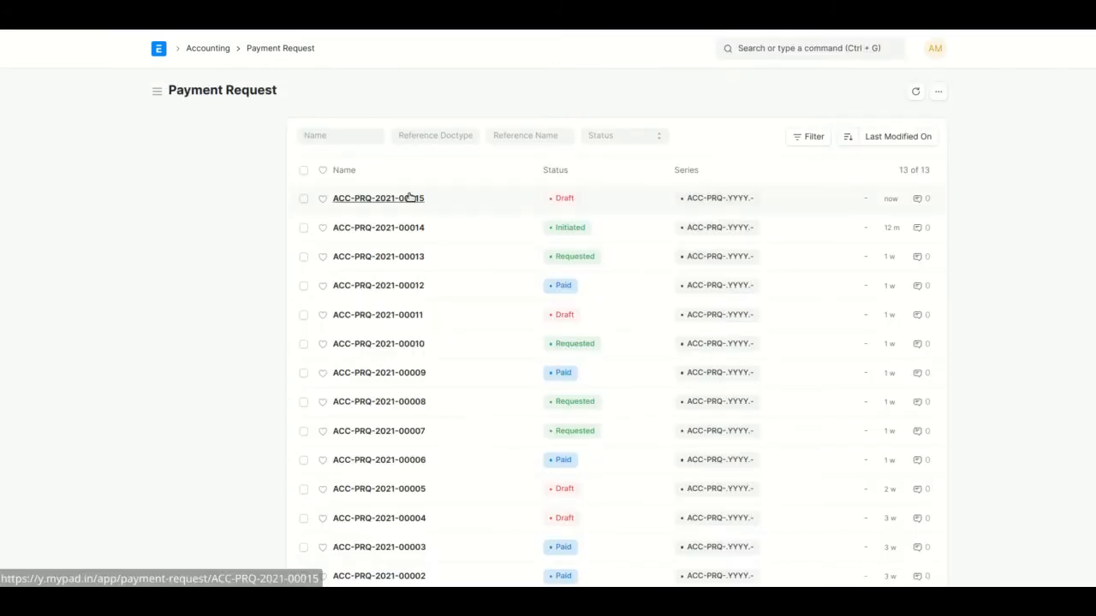
left_click(411, 198)
left_click(921, 92)
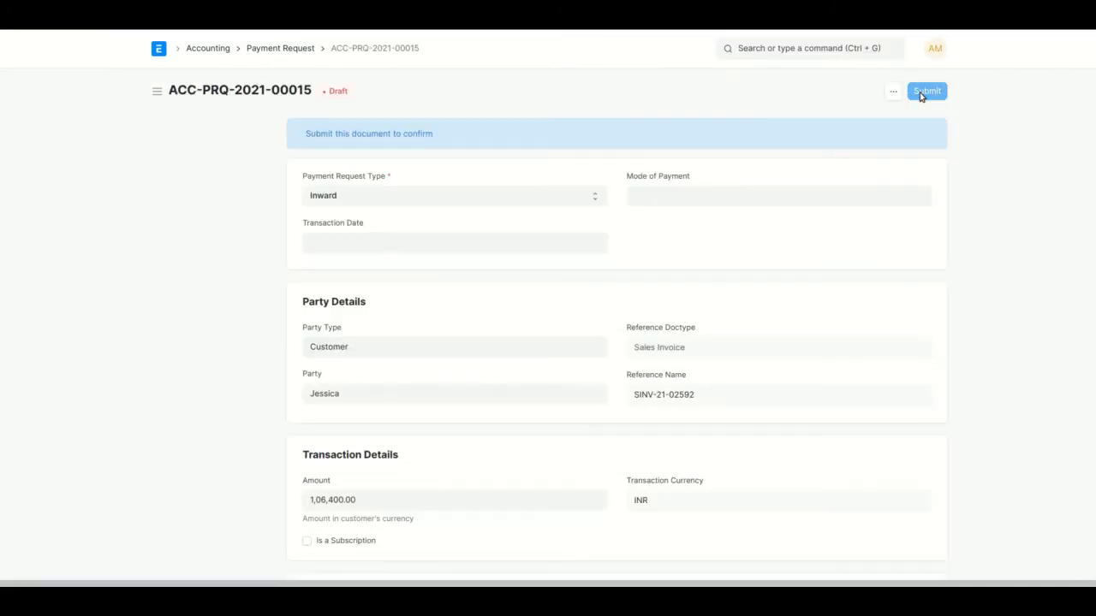
left_click(703, 144)
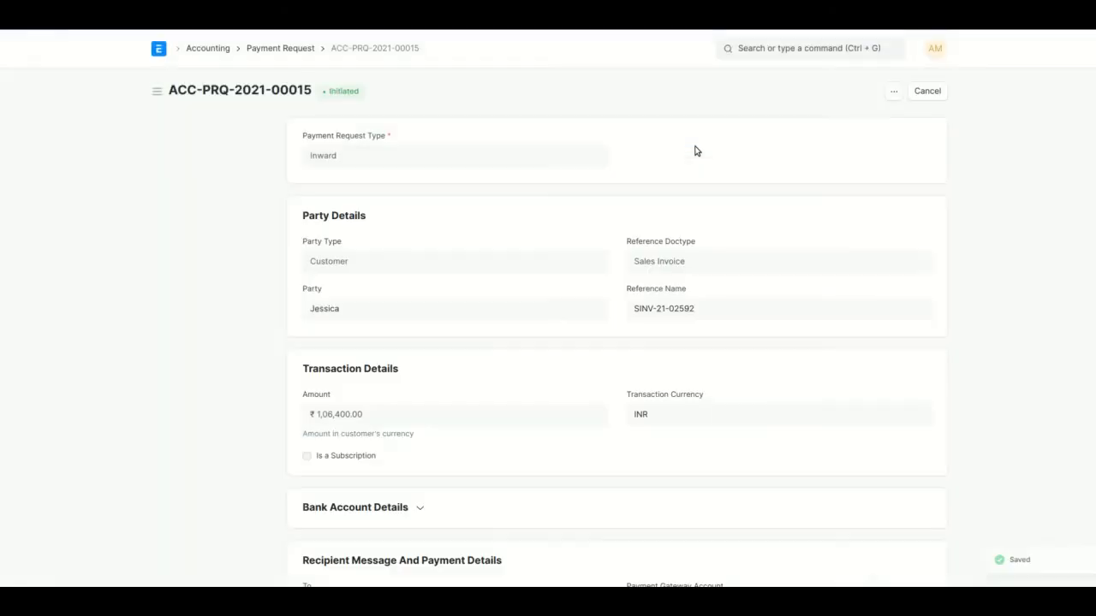
scroll(505, 353, "down", 3)
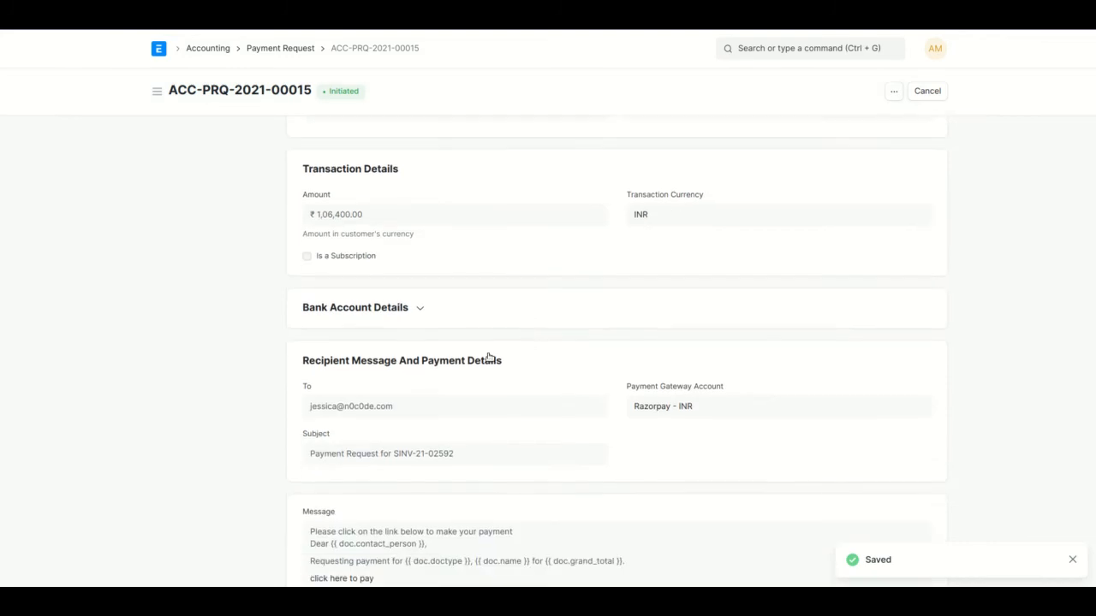
scroll(409, 193, "down", 3)
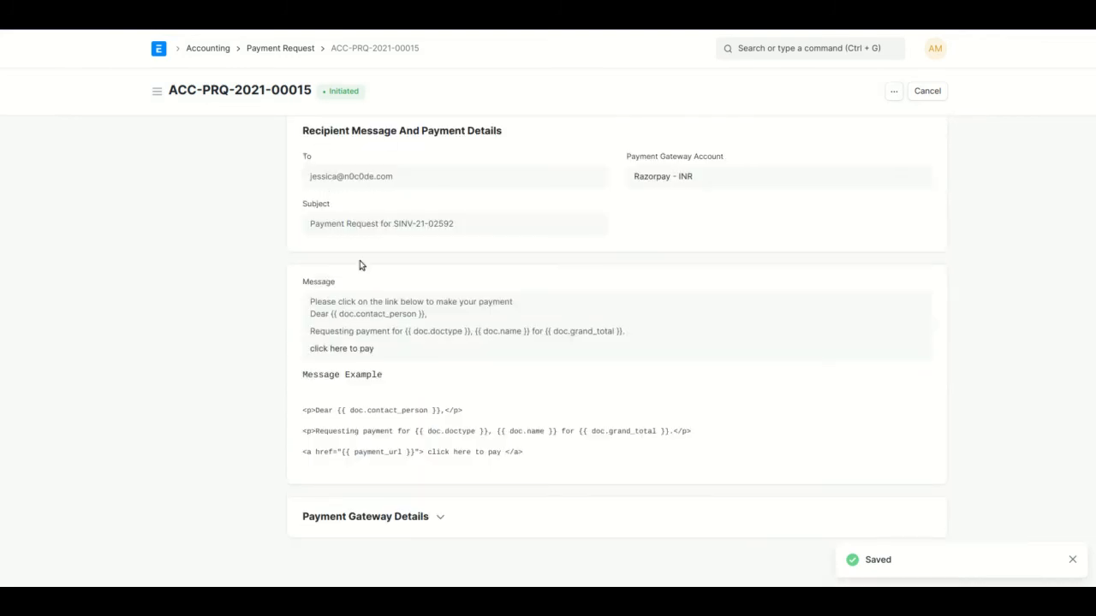
scroll(361, 266, "up", 1)
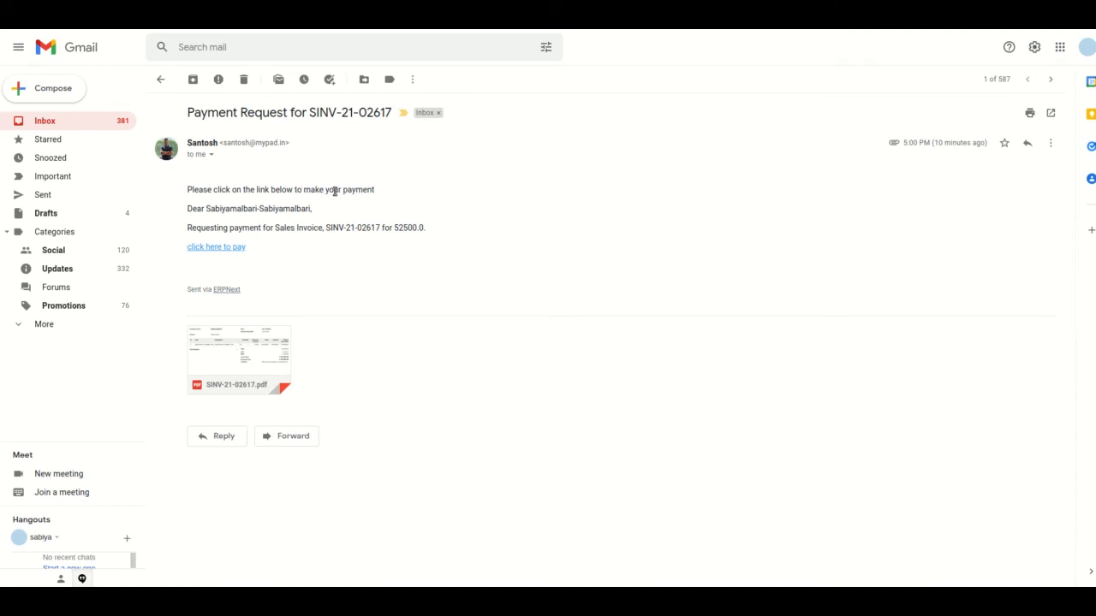
Open the payment link in the Gmail payment request message, view the Razorpay checkout form, and close it without paying
key("alt+Tab")
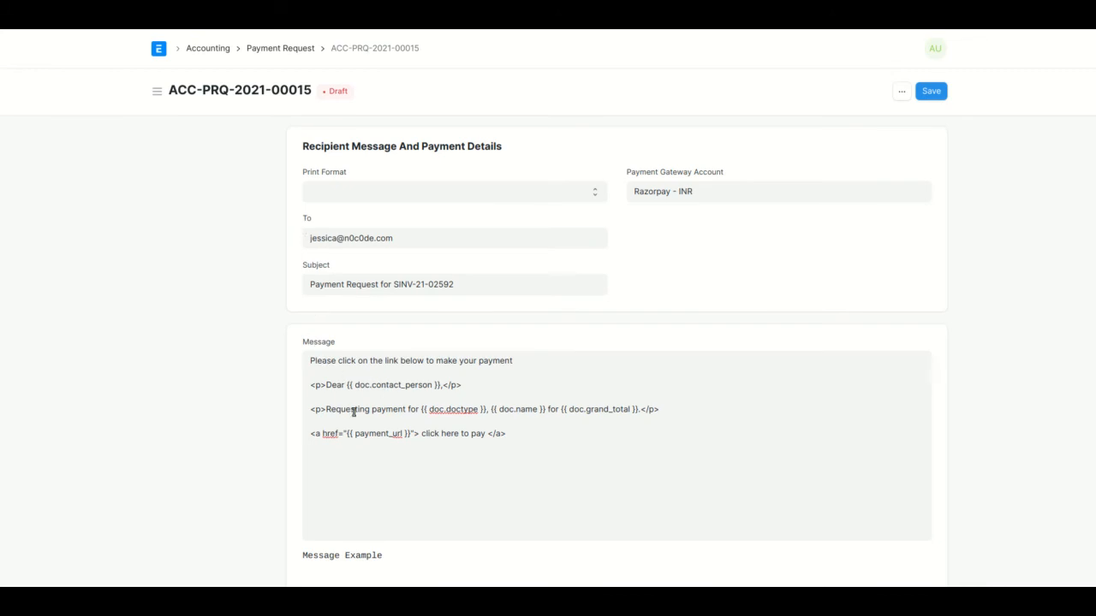
key("alt+Tab")
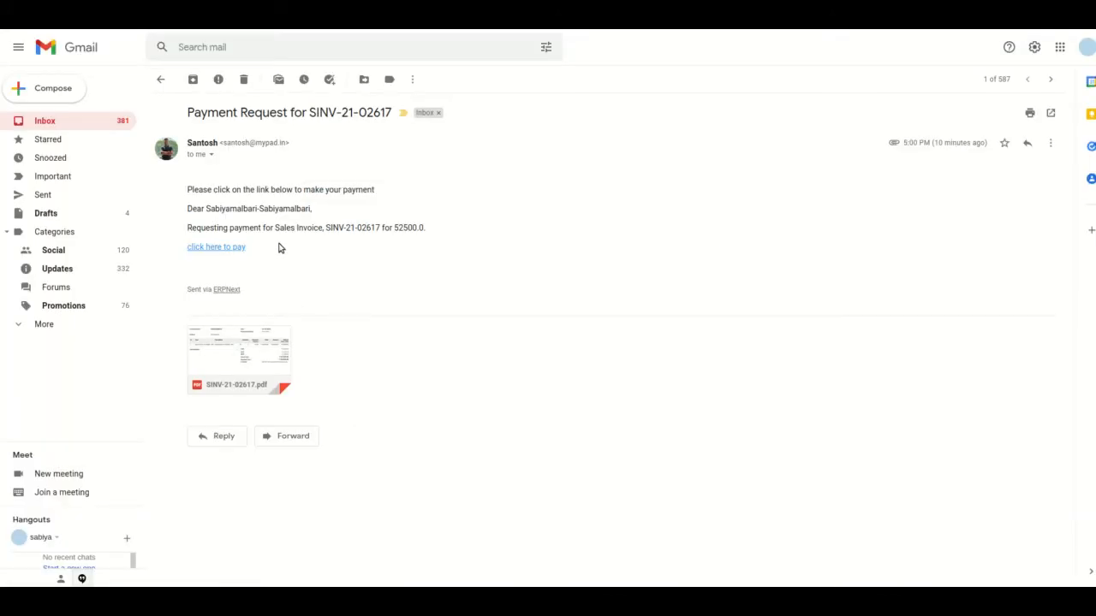
left_click(235, 247)
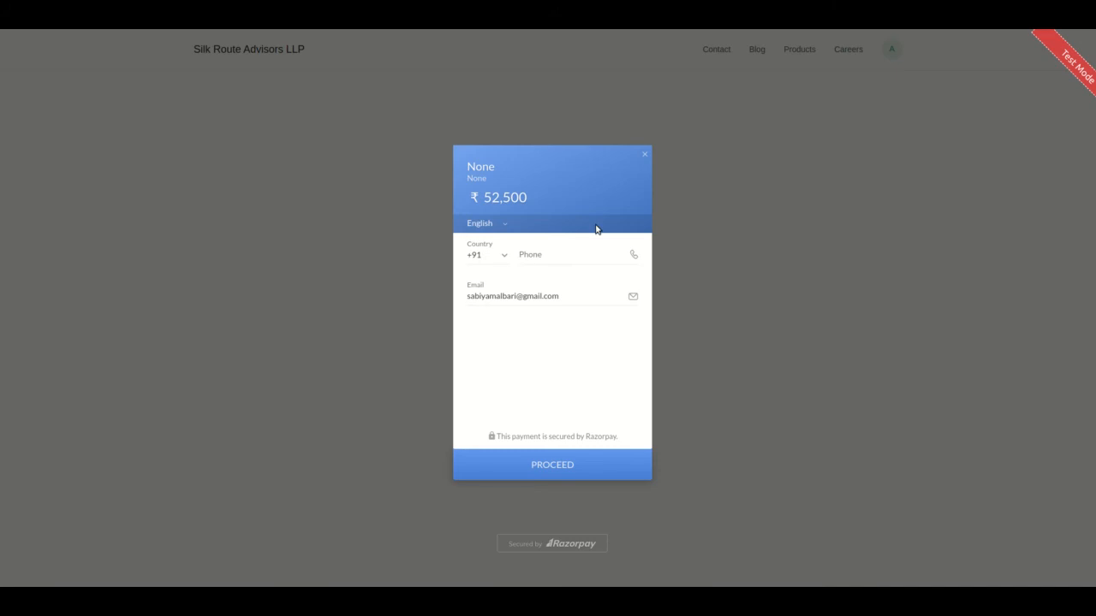
left_click(647, 154)
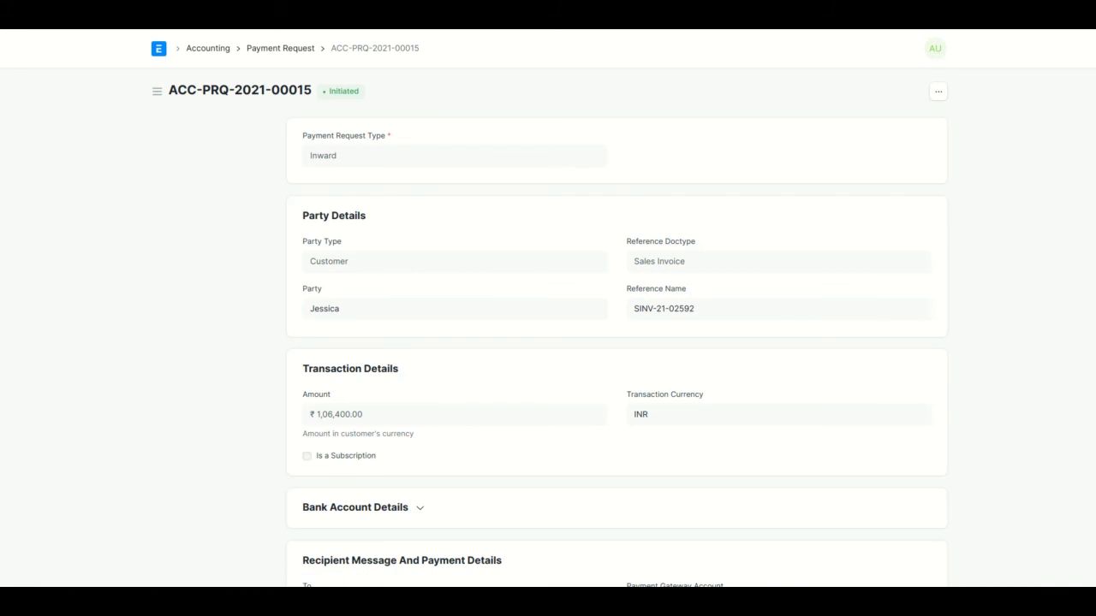
Return to the unpaid sales invoice, create a payment entry from it, and set the mode of payment to Cash
key("alt+Left")
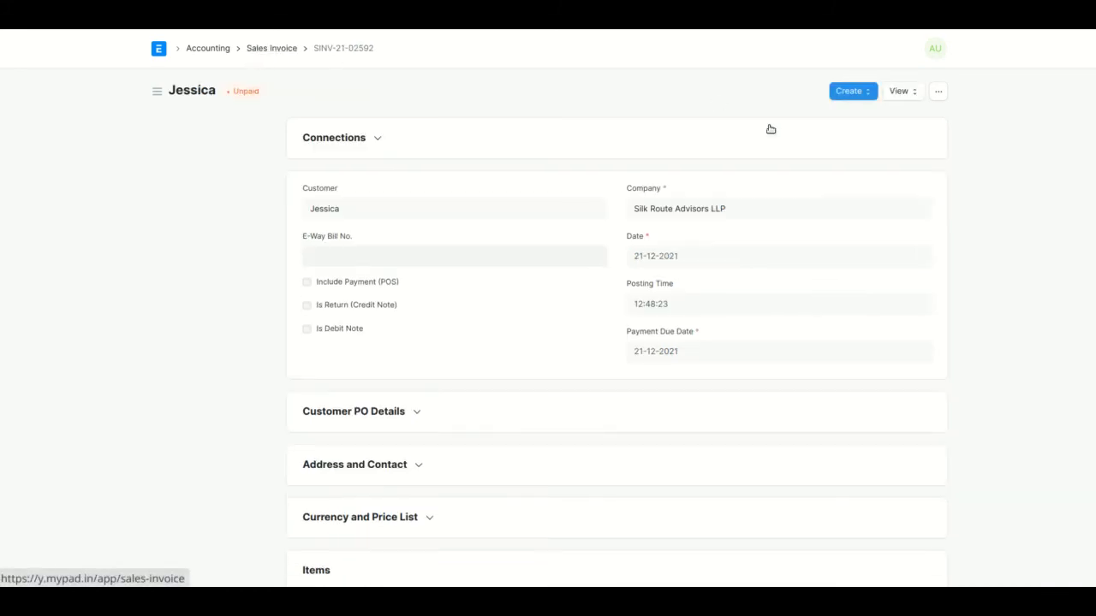
left_click(849, 93)
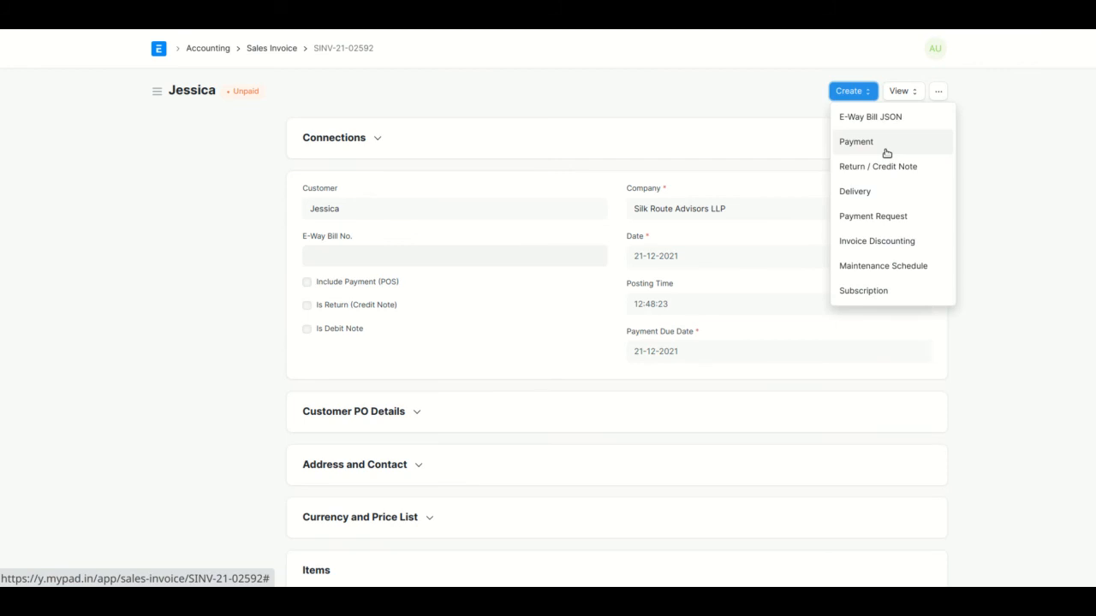
left_click(917, 141)
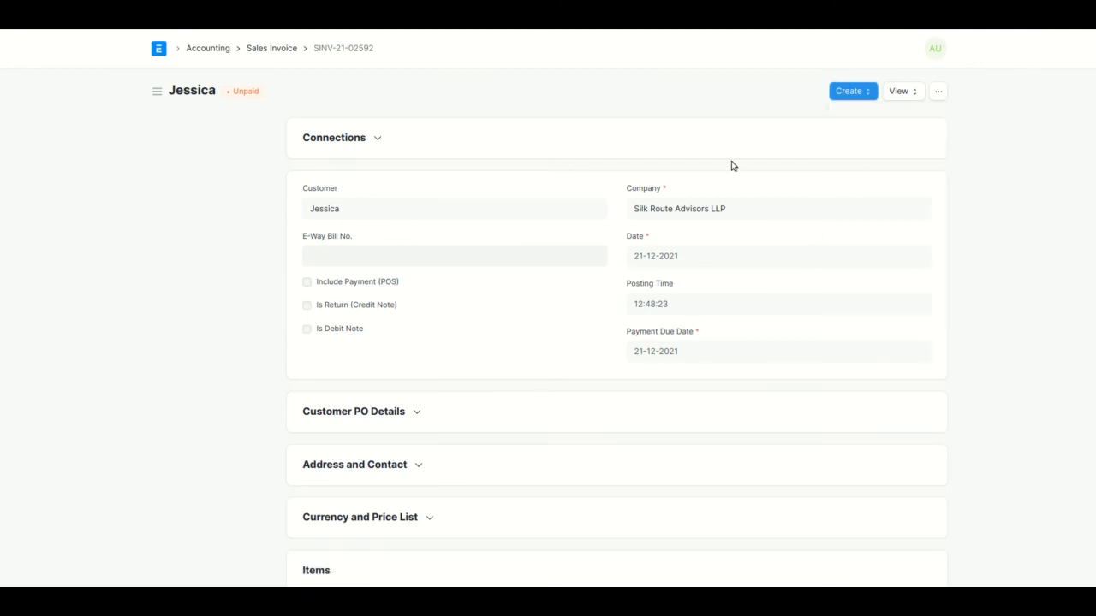
scroll(457, 300, "down", 1)
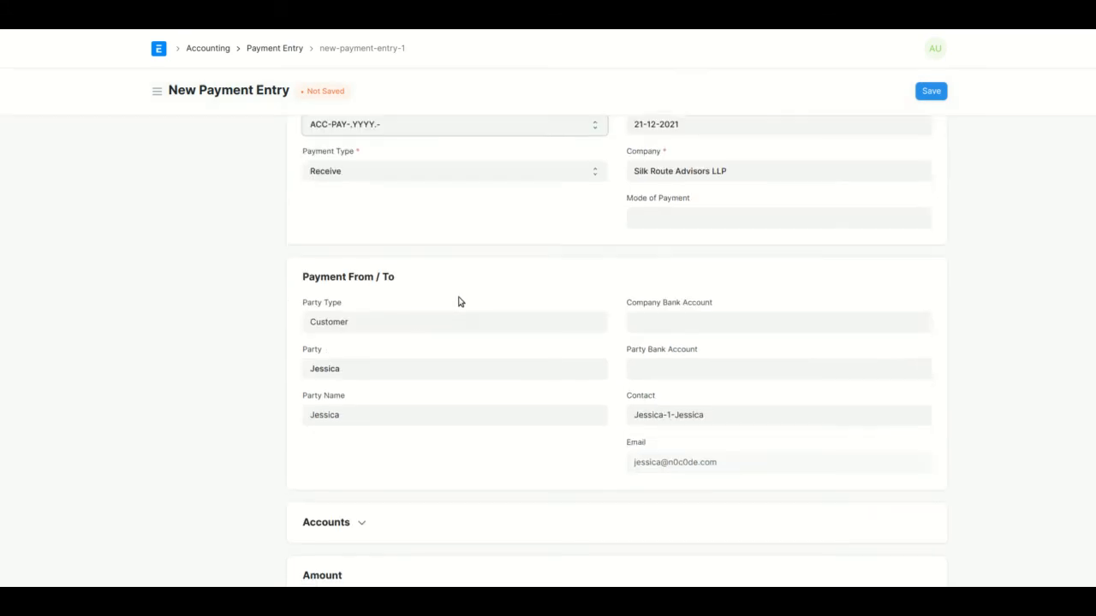
left_click(796, 215)
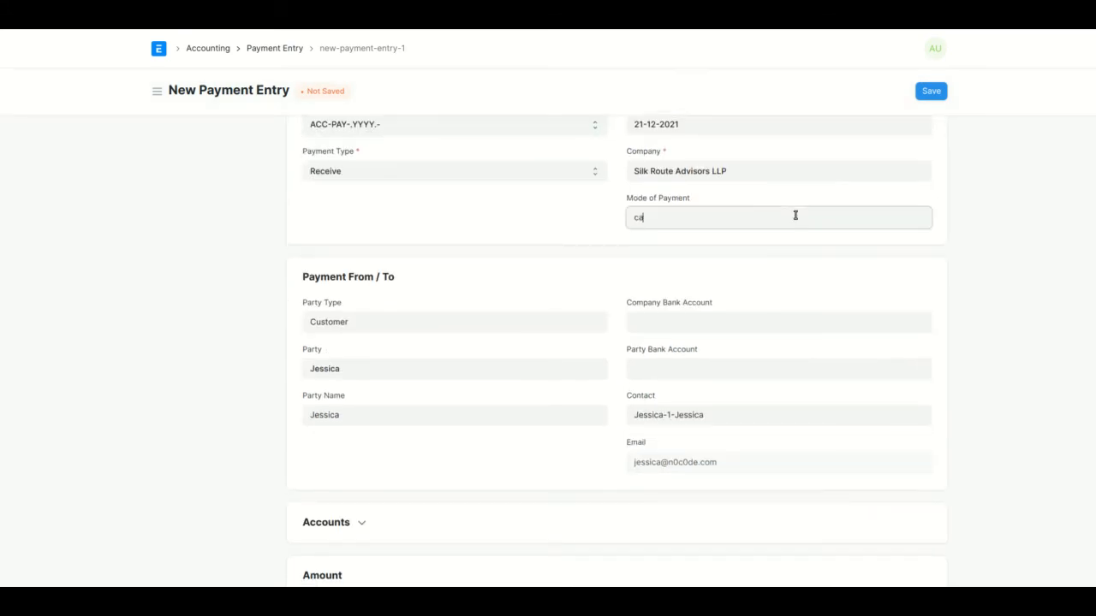
type("ca")
left_click(756, 245)
Review the payment entry's invoice reference and allocated amounts, save the entry, and submit it permanently
scroll(696, 274, "down", 12)
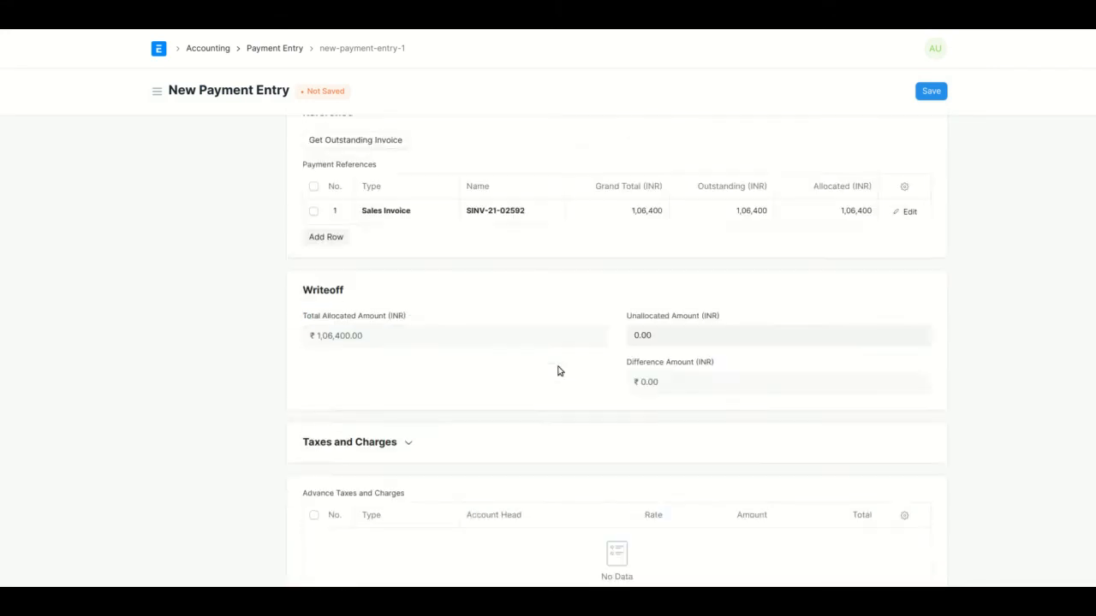
scroll(557, 370, "down", 1)
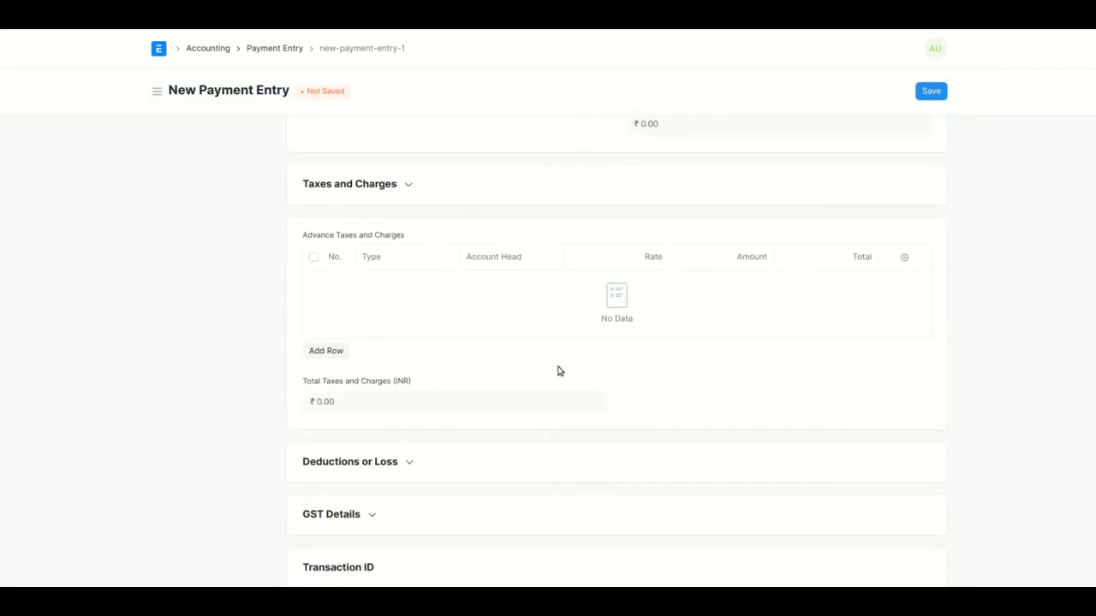
left_click(941, 97)
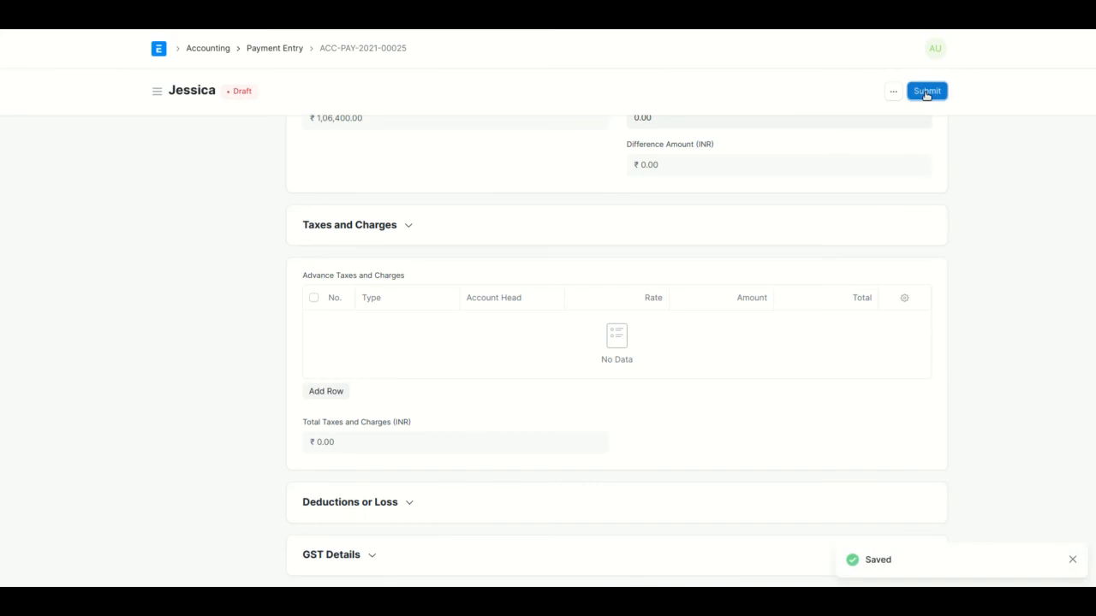
left_click(941, 94)
left_click(707, 143)
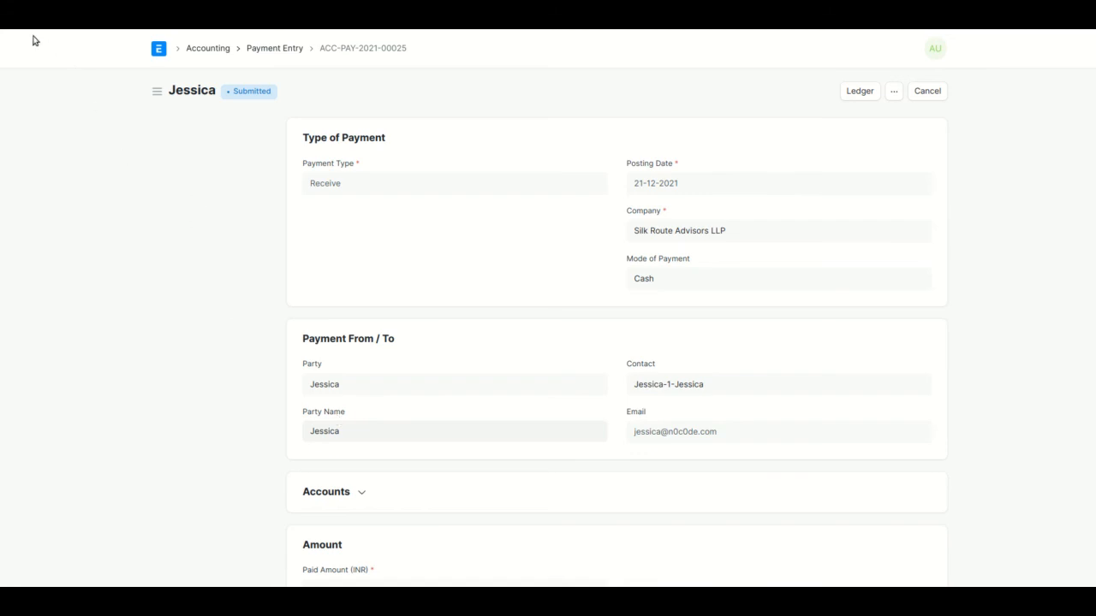
Check the sales invoice's payment status, and open the same customer's sales order from the Selling module's order list
key("alt+Left")
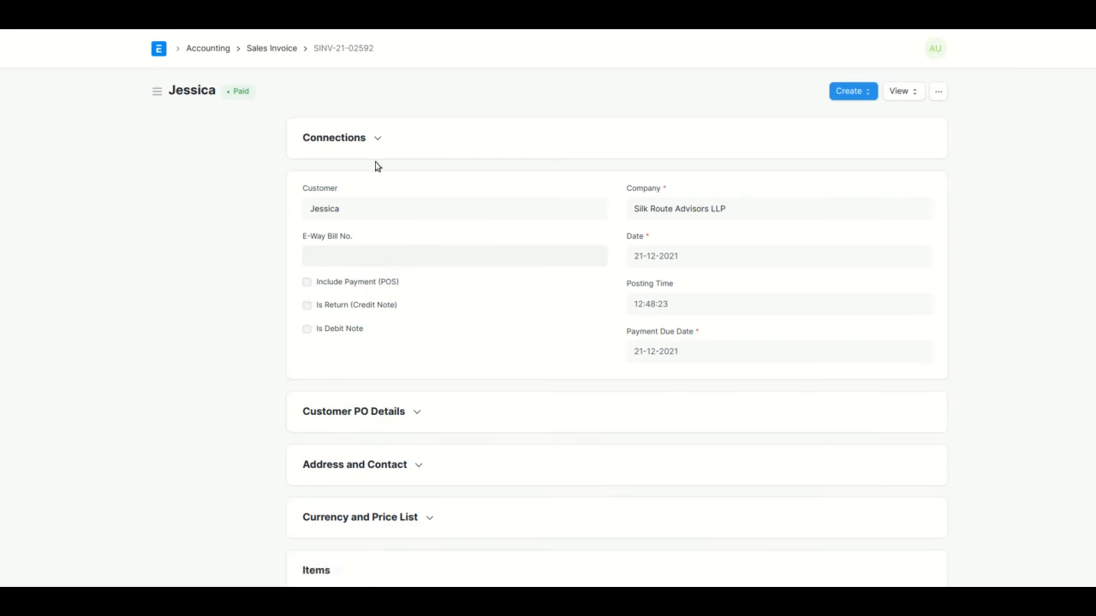
left_click(214, 48)
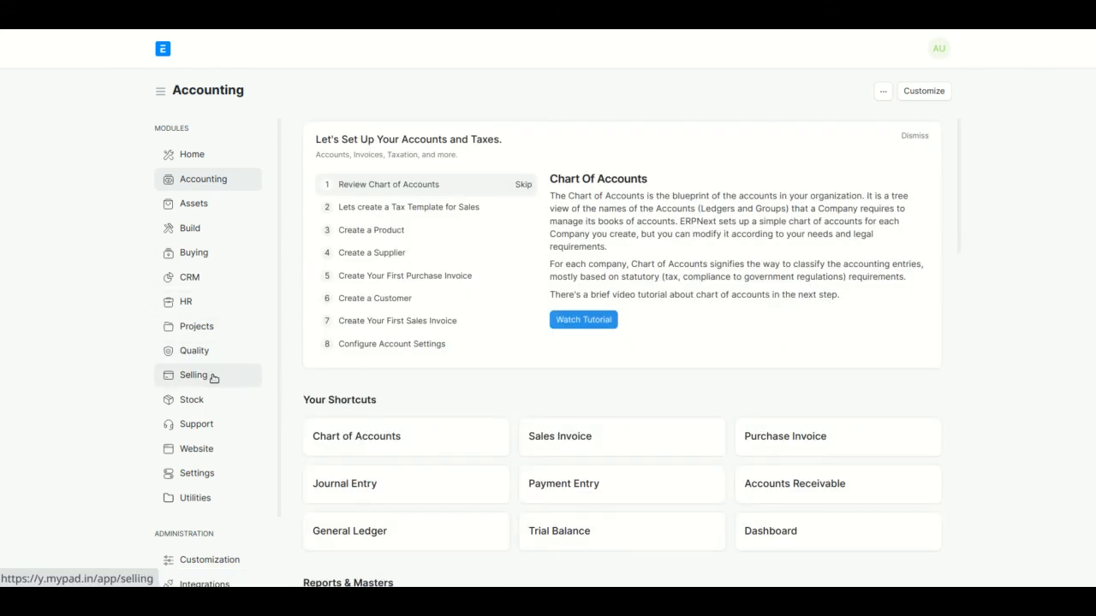
left_click(224, 380)
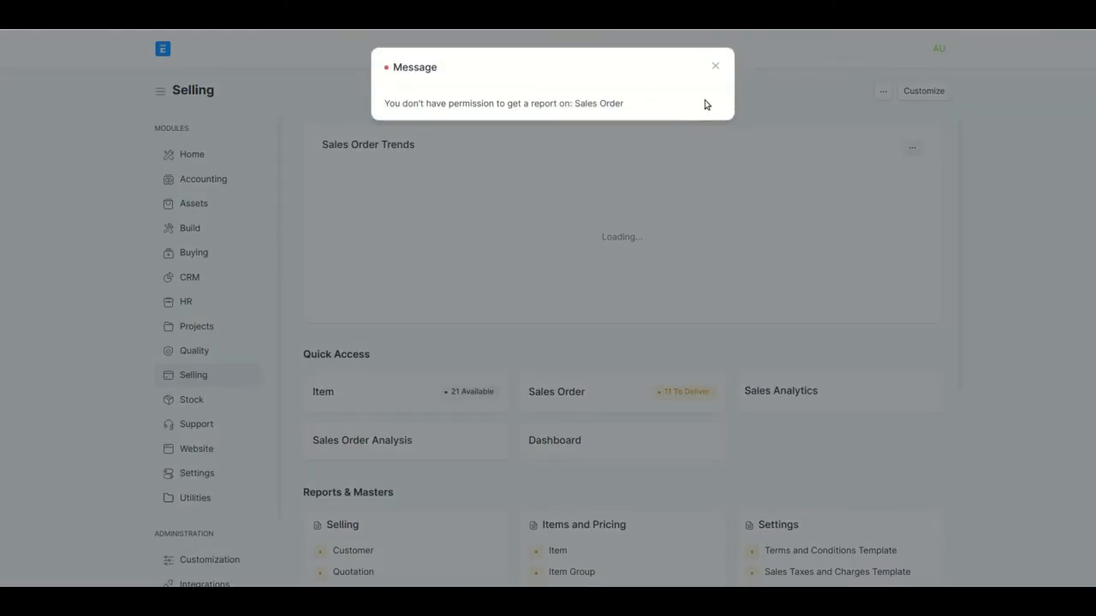
left_click(715, 66)
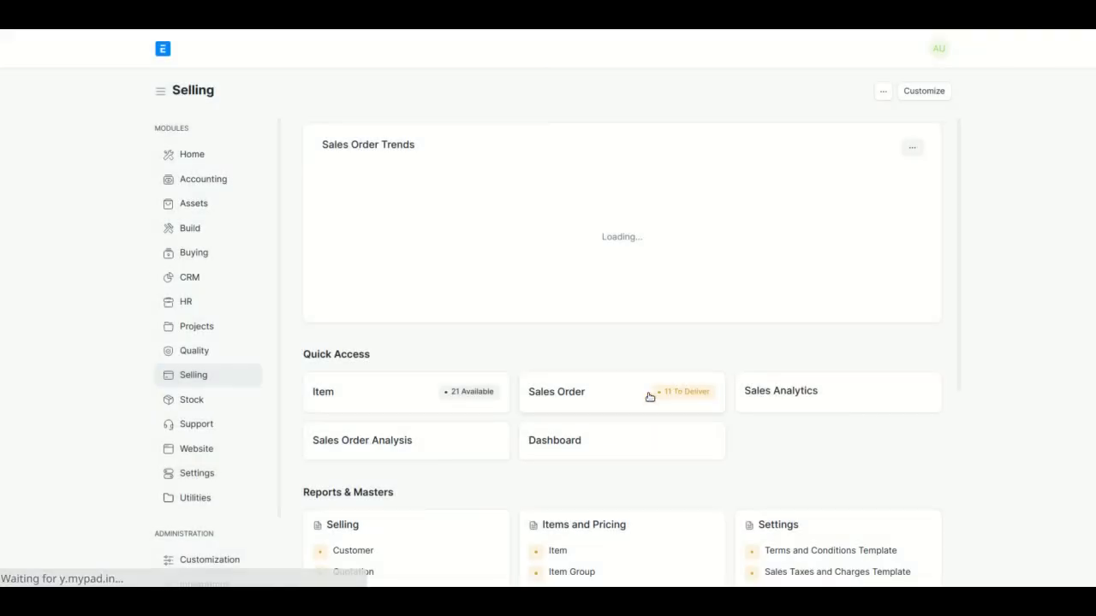
left_click(649, 396)
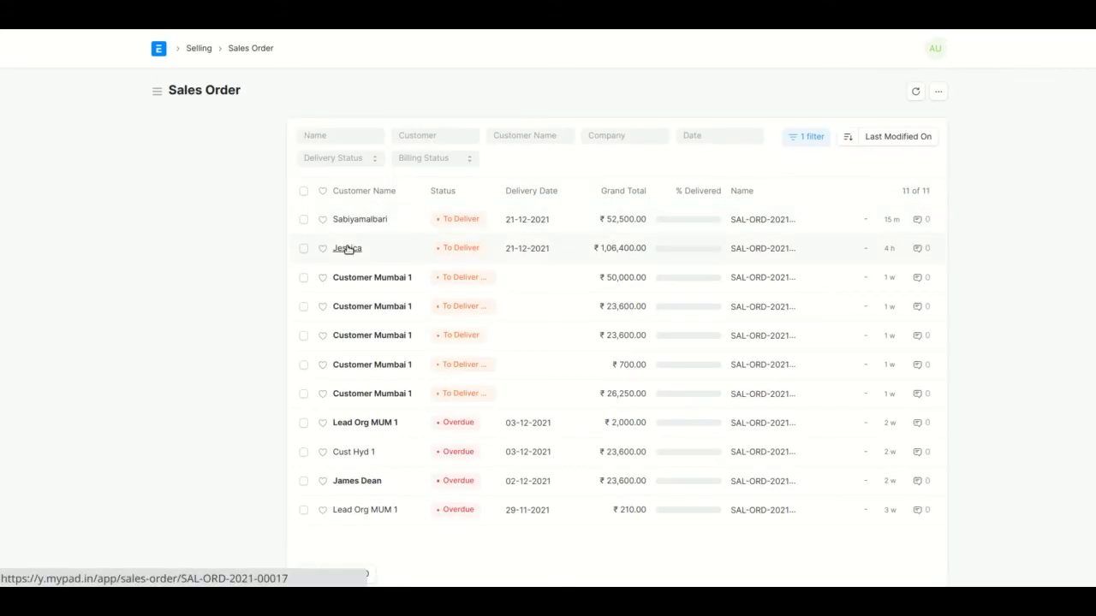
left_click(347, 249)
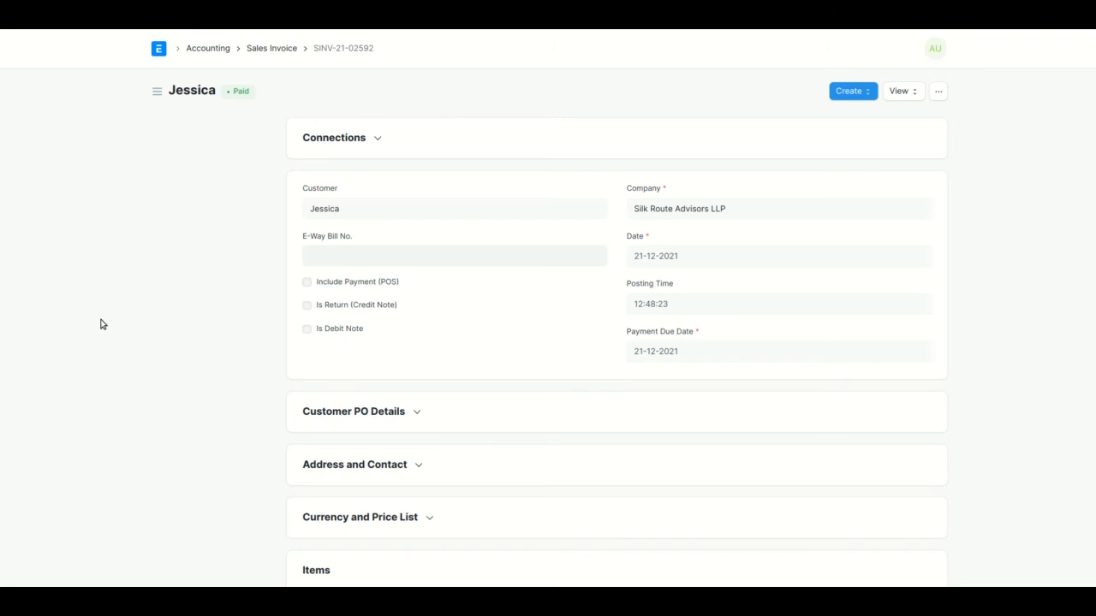
Switch to the stock user's ERPNext session, open the customer's ₹ 1,06,400.00 sales order, and create a delivery note from it
key("alt+Tab")
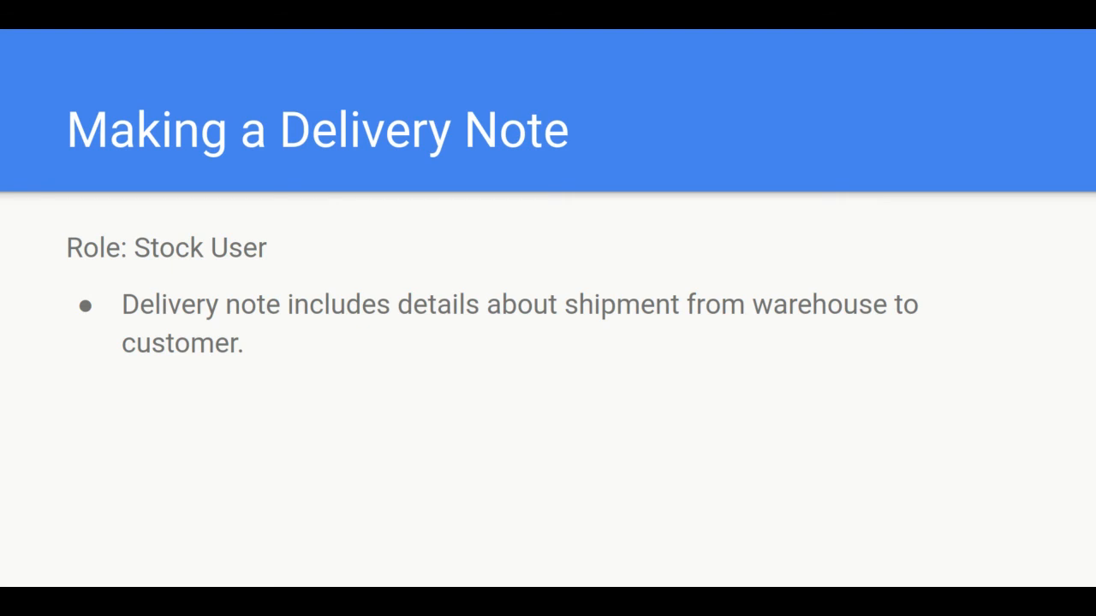
key("alt+Tab")
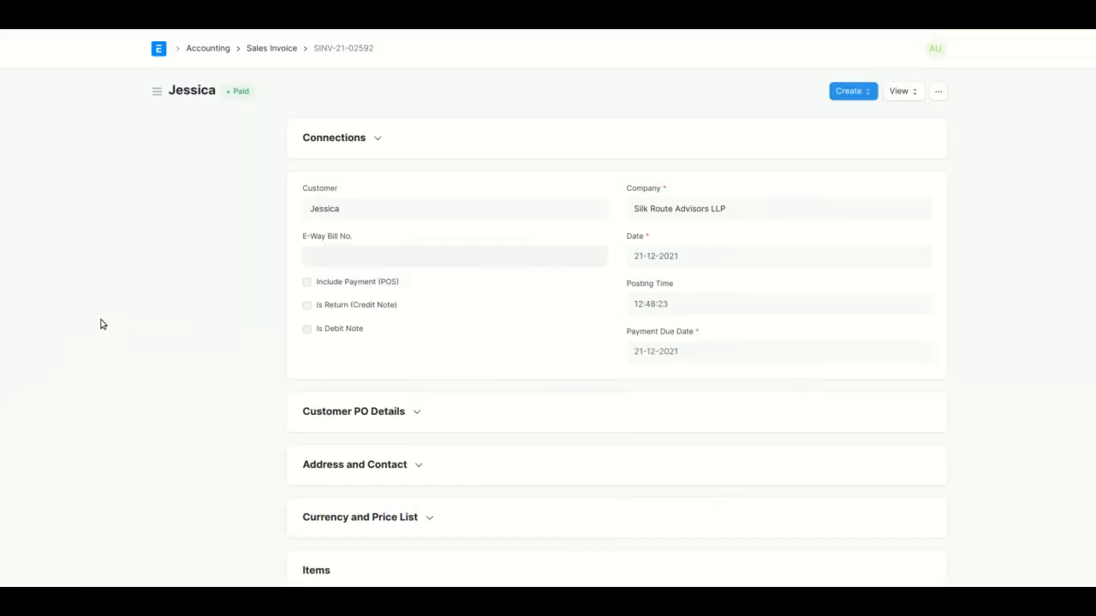
key("alt+Tab")
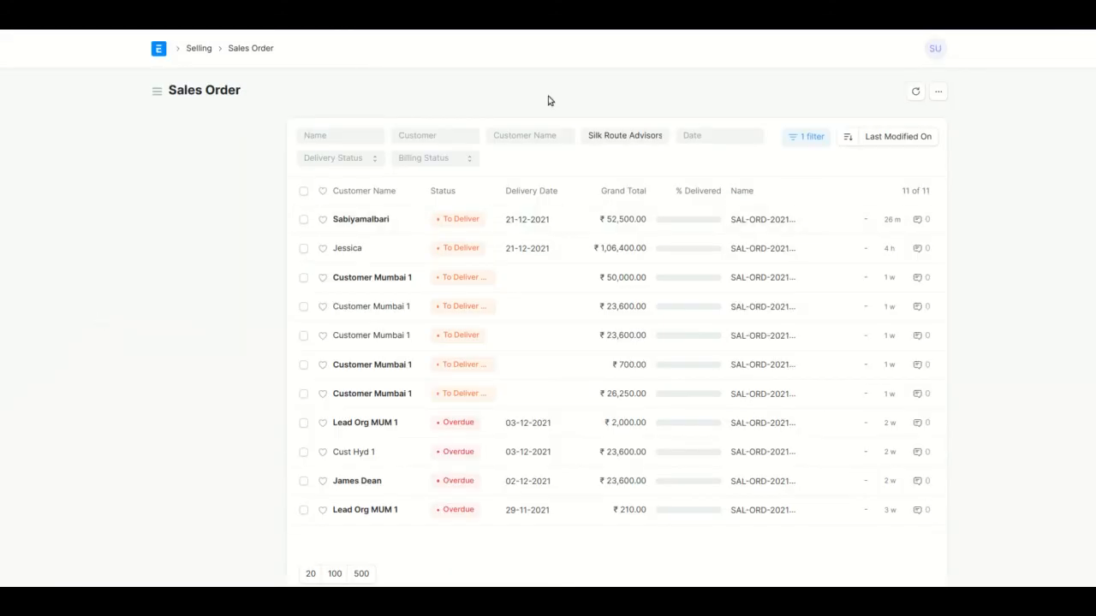
left_click(359, 249)
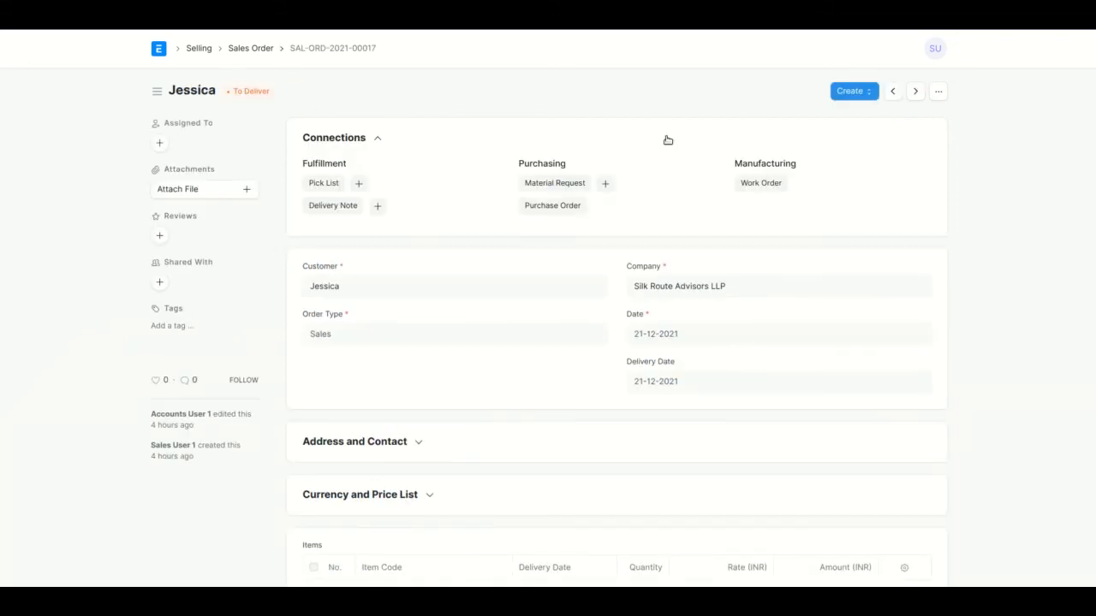
left_click(860, 91)
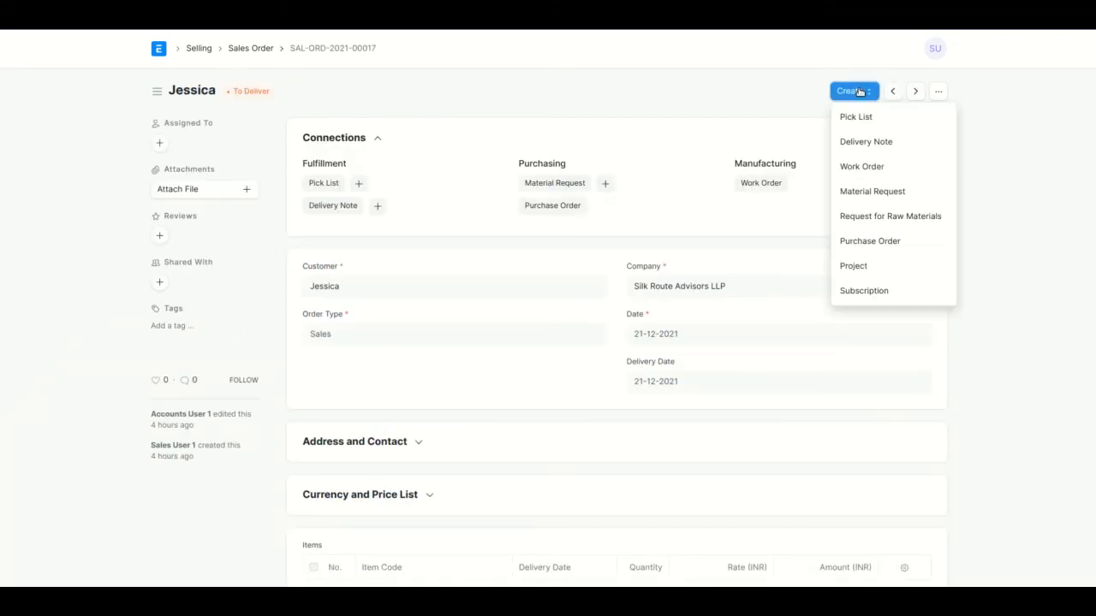
left_click(884, 141)
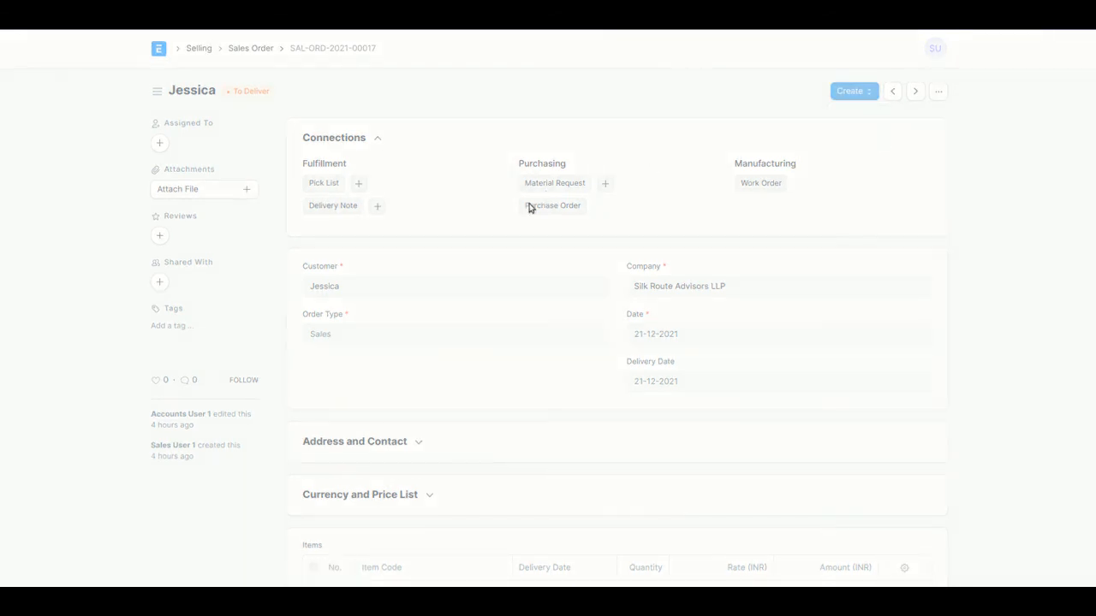
Review the new delivery note's items, taxes and totals, and save it
scroll(495, 335, "down", 15)
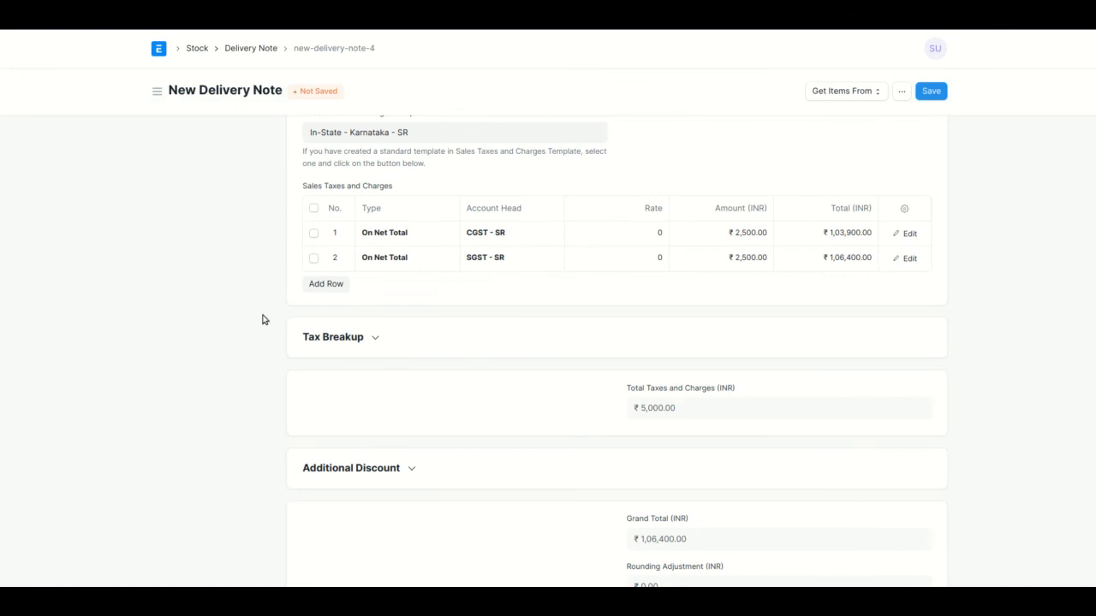
scroll(264, 319, "up", 1)
scroll(264, 319, "up", 15)
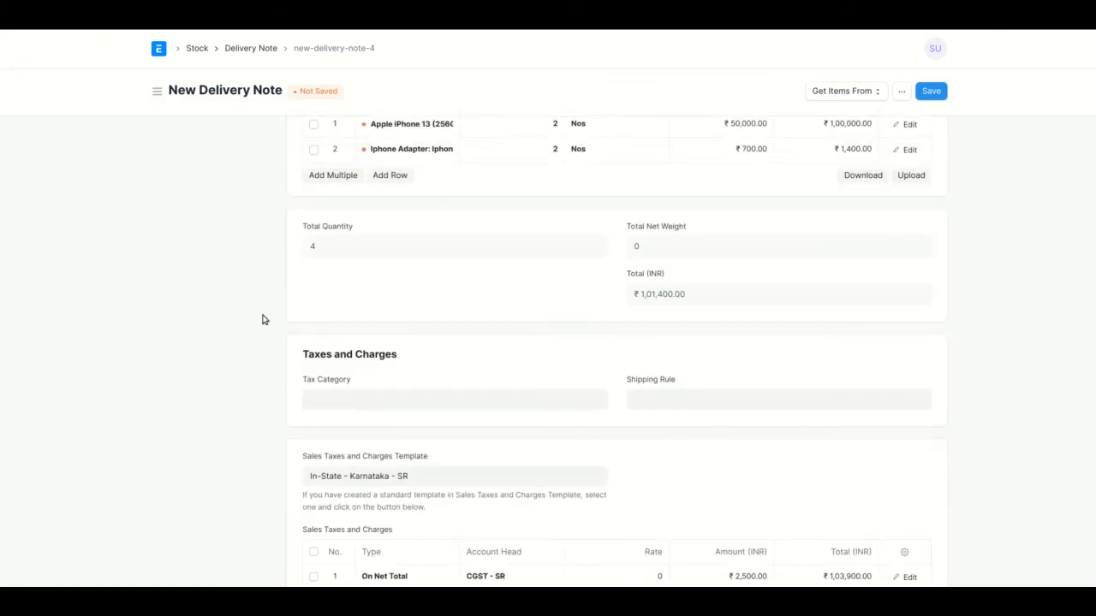
left_click(931, 92)
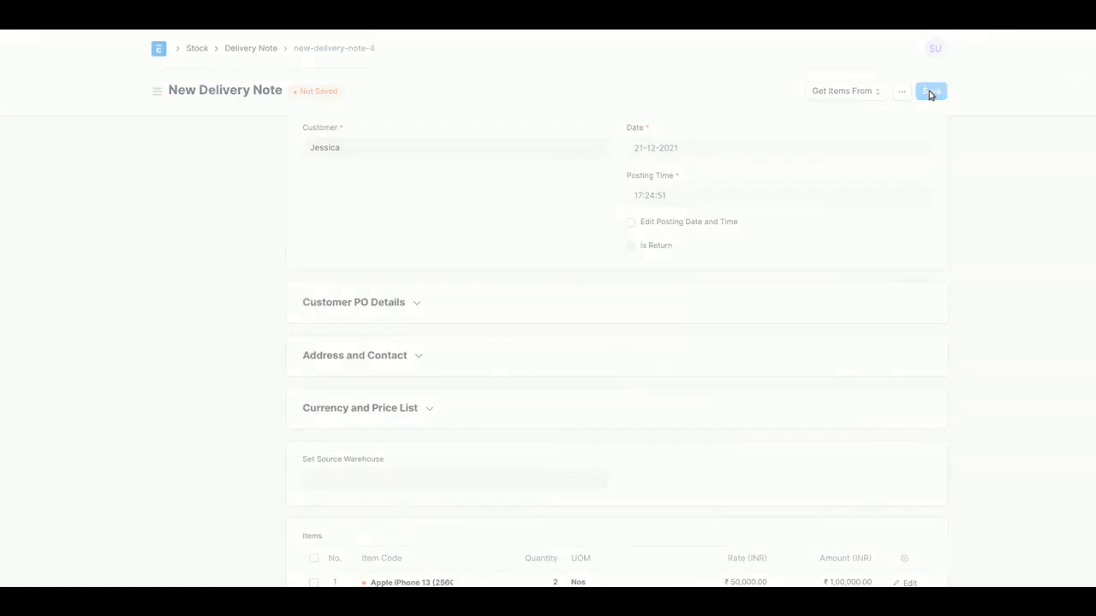
Try to submit the customer's draft delivery note permanently
left_click(929, 93)
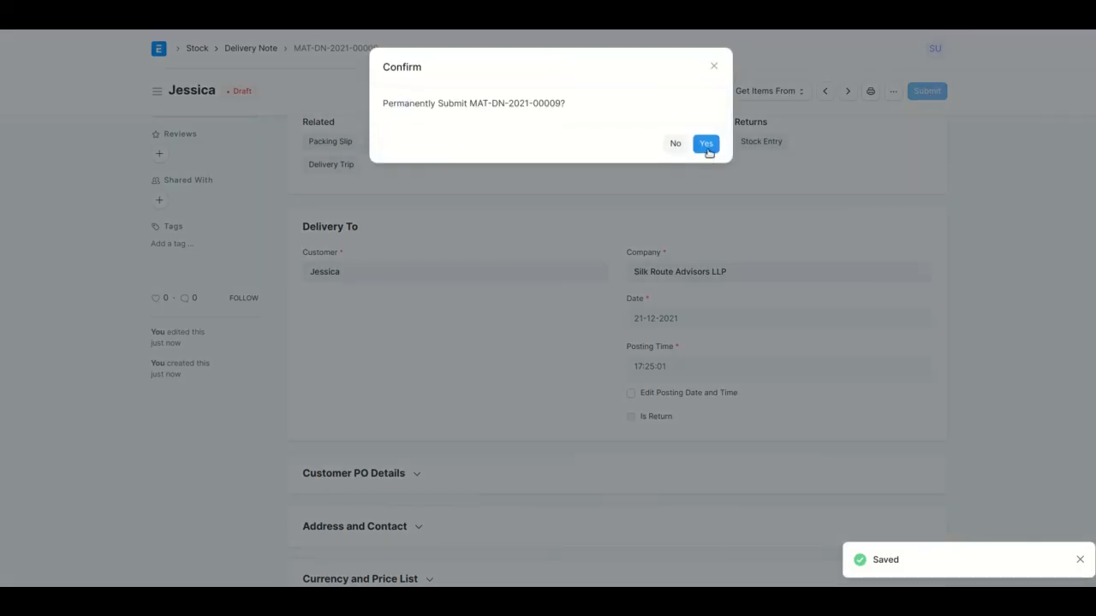
left_click(706, 148)
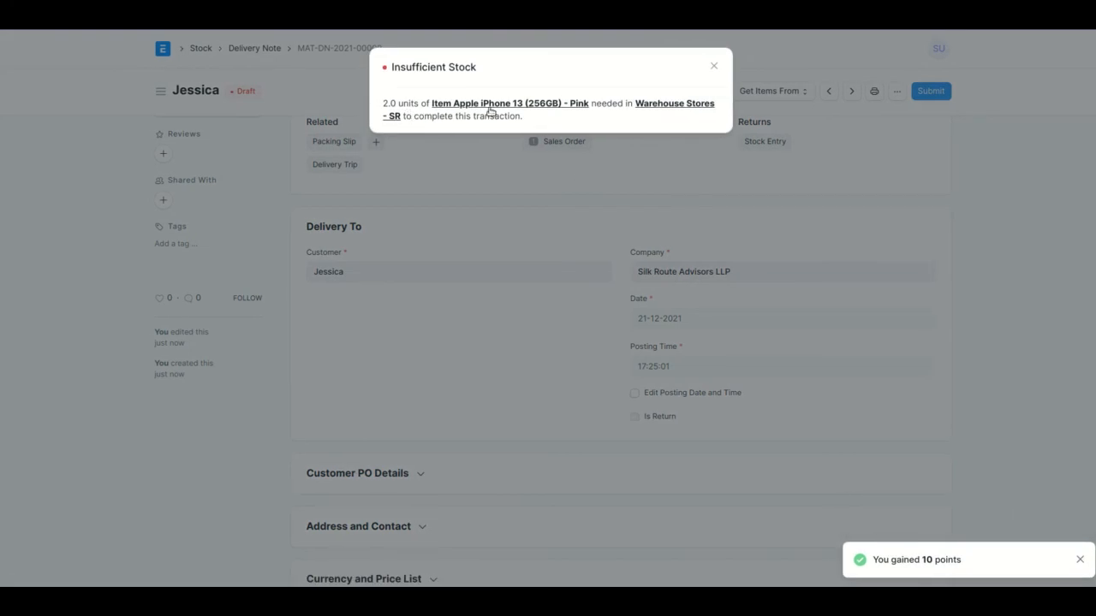
left_click(714, 66)
Change the warehouse of the Apple iPhone 13 (256GB) - Pink item row to the one matching "fini"
scroll(519, 306, "down", 10)
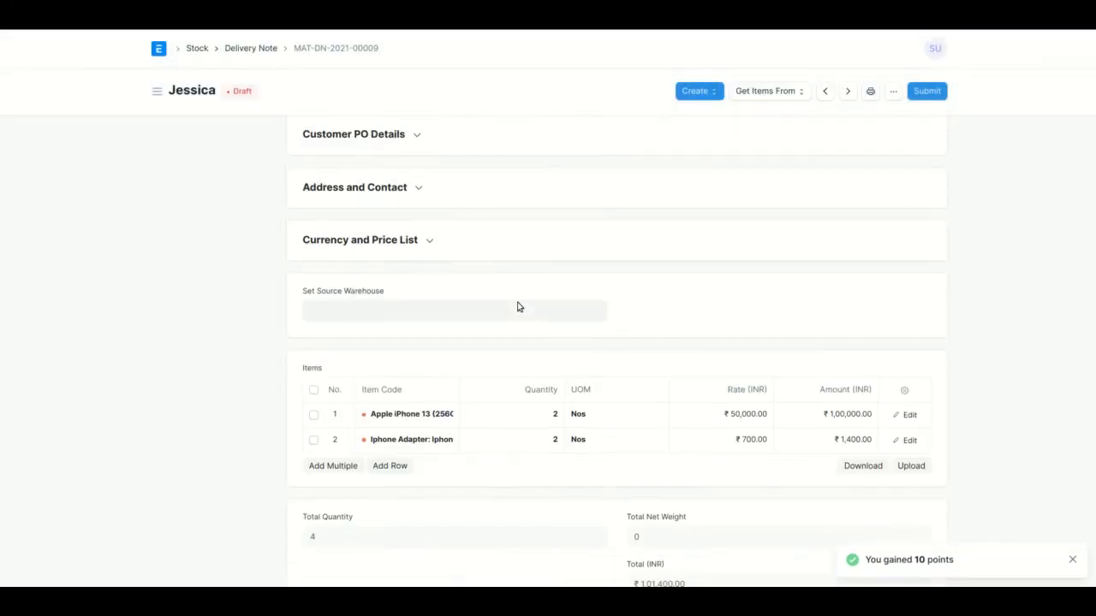
scroll(391, 239, "up", 1)
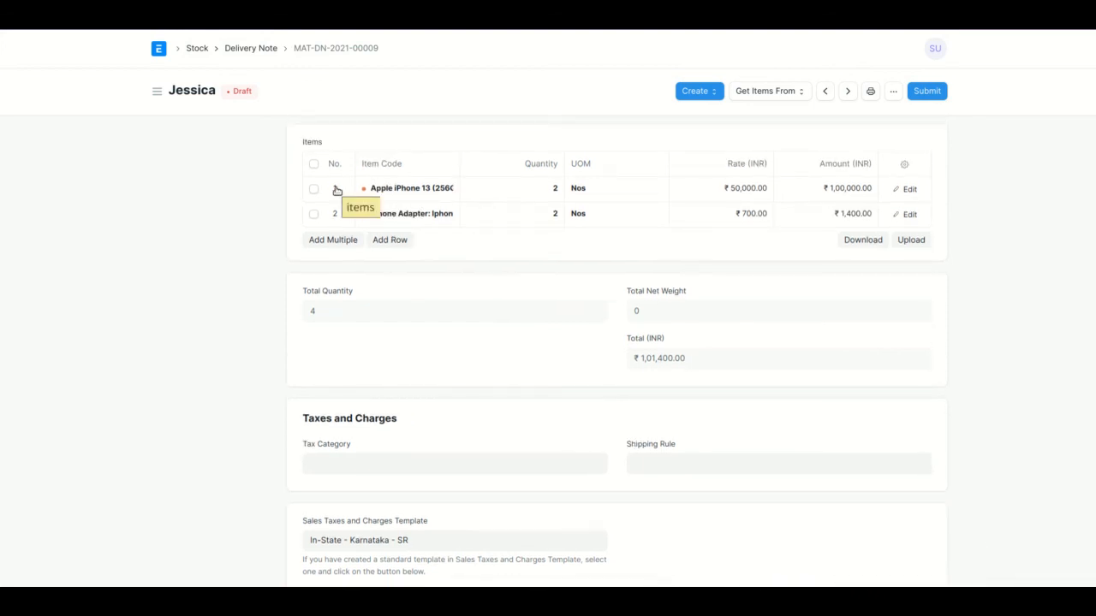
left_click(336, 190)
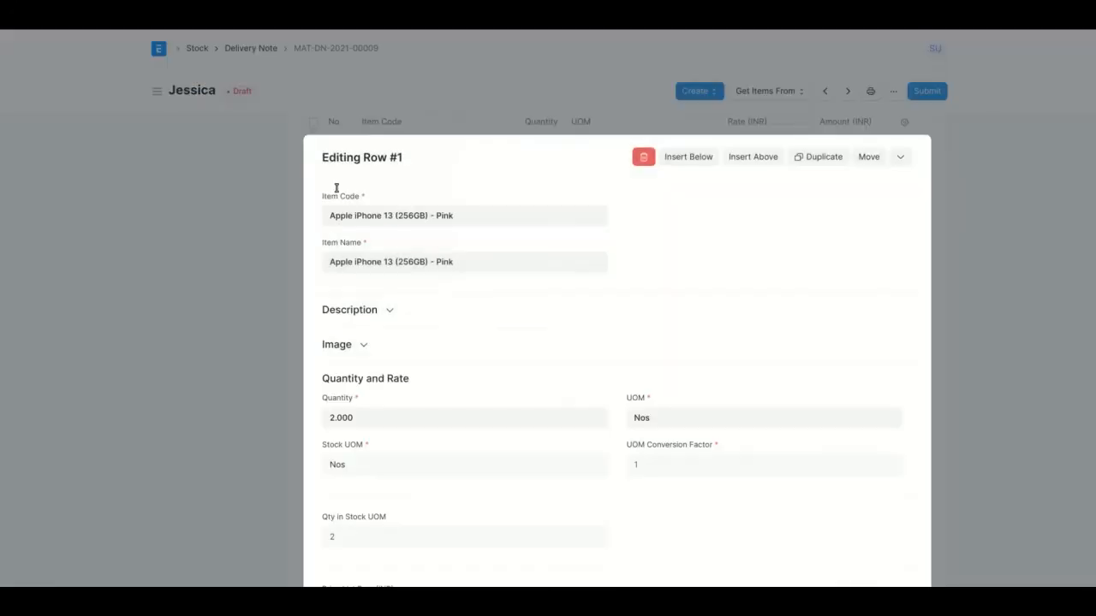
scroll(399, 350, "down", 4)
scroll(401, 355, "down", 6)
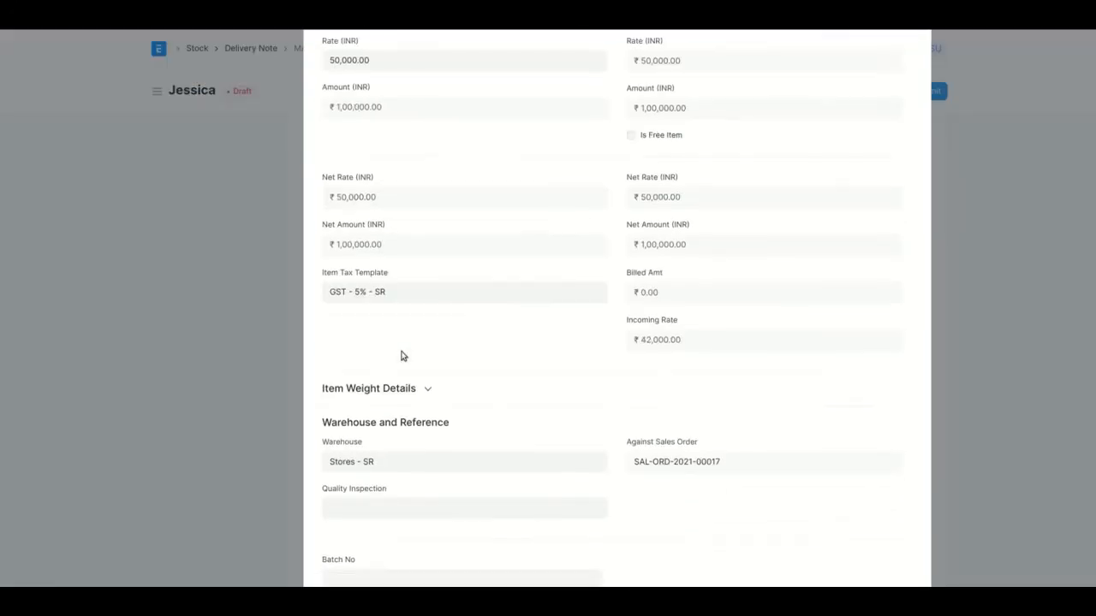
key("ctrl+a")
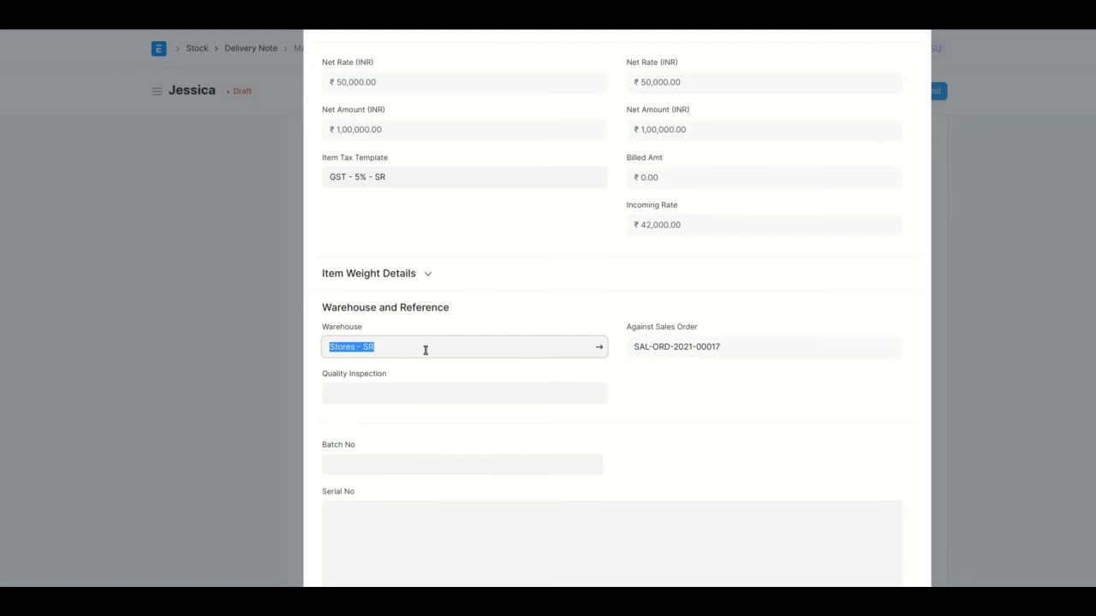
type("fini")
left_click(432, 381)
left_click(292, 351)
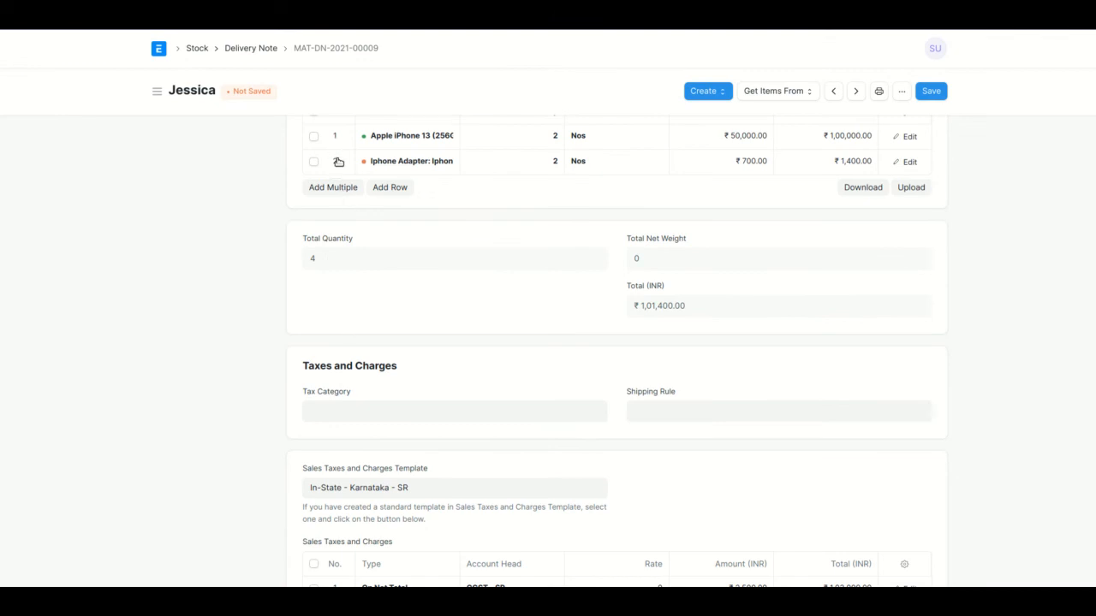
Change the warehouse of the iPhone Adapter item row to the one matching "fin"
left_click(342, 161)
scroll(379, 420, "down", 5)
scroll(382, 428, "down", 5)
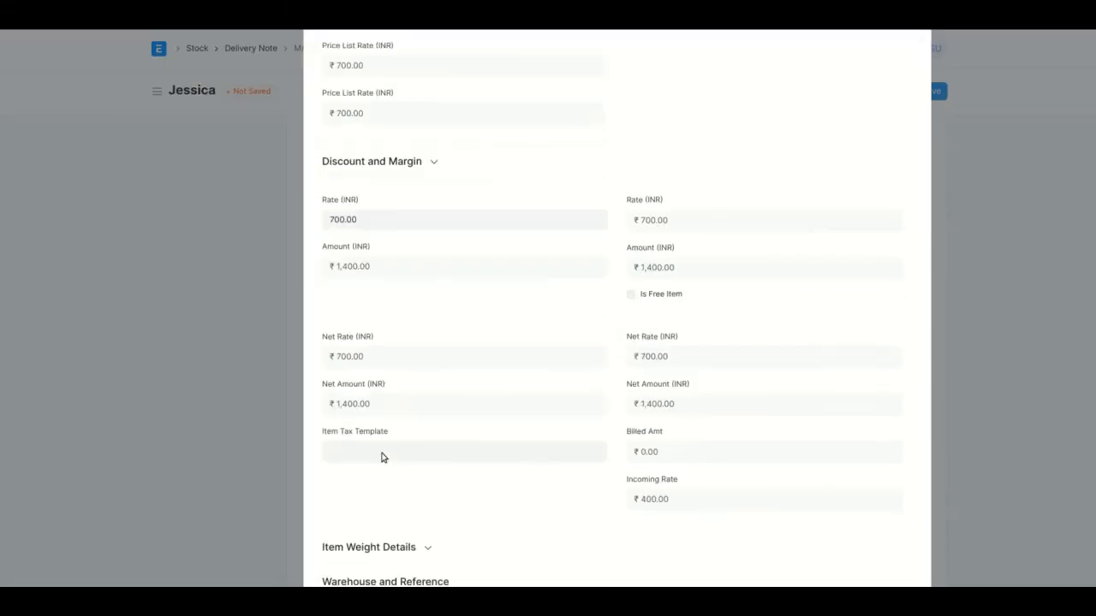
triple_click(383, 294)
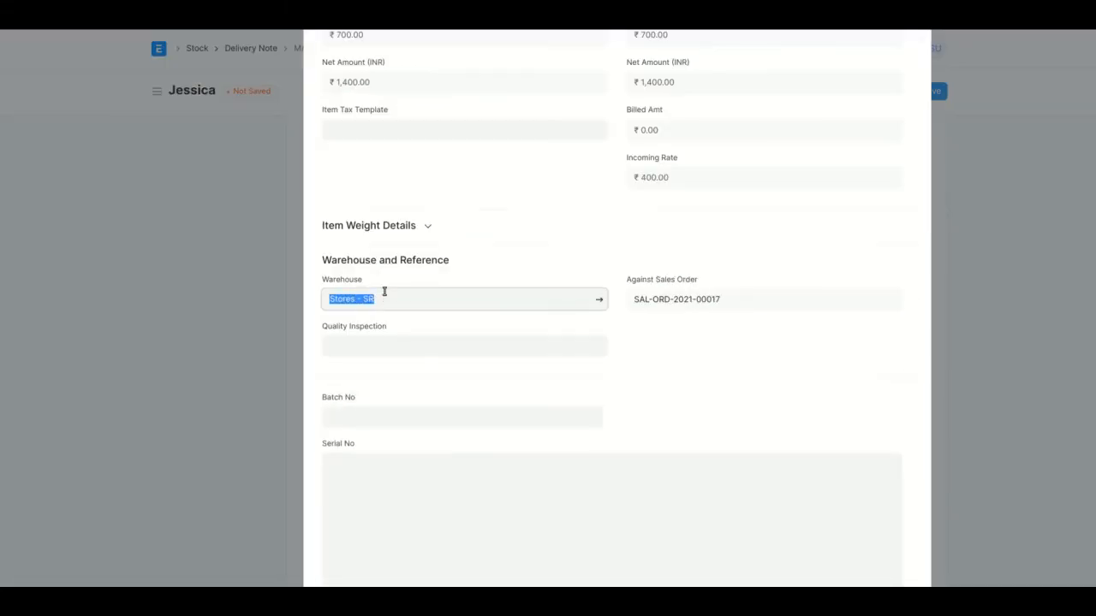
type("fin")
left_click(391, 320)
left_click(260, 301)
Save the delivery note with its changed item warehouses and submit it permanently
scroll(262, 307, "up", 15)
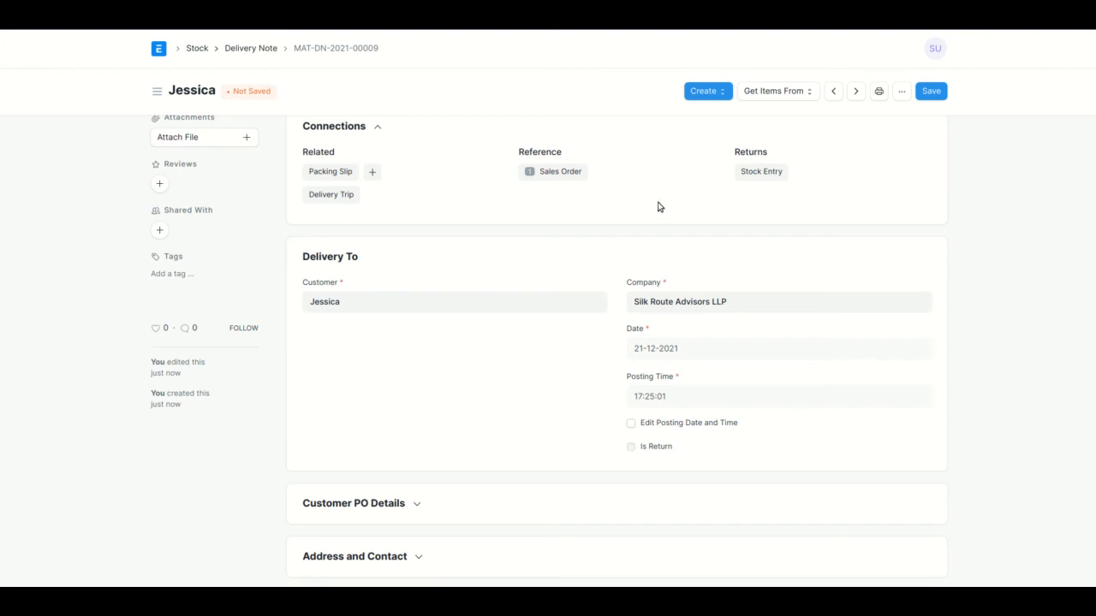
left_click(933, 93)
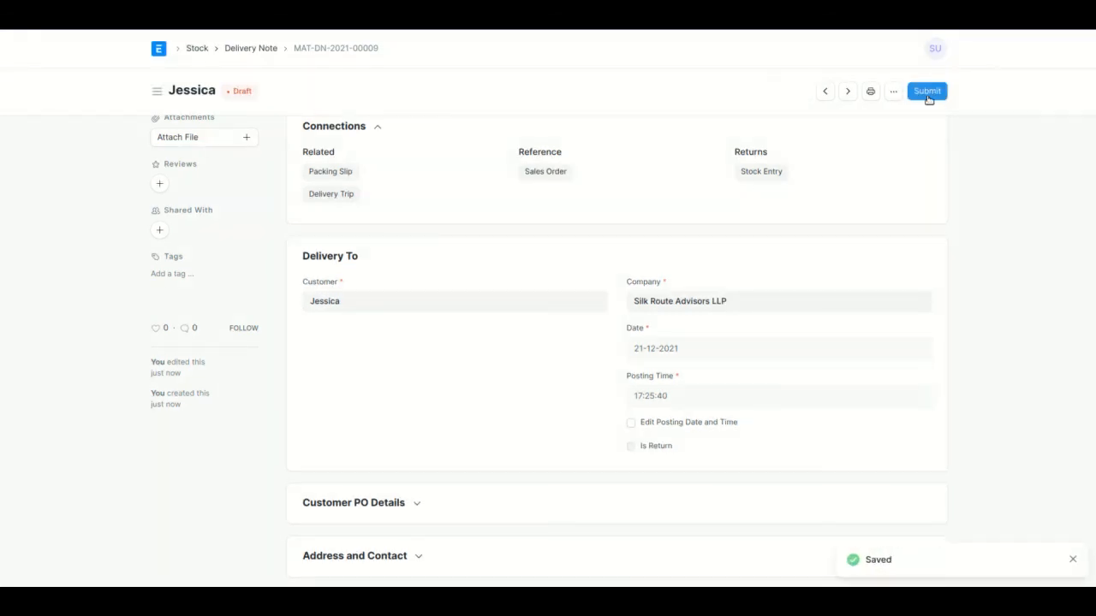
left_click(928, 92)
left_click(702, 136)
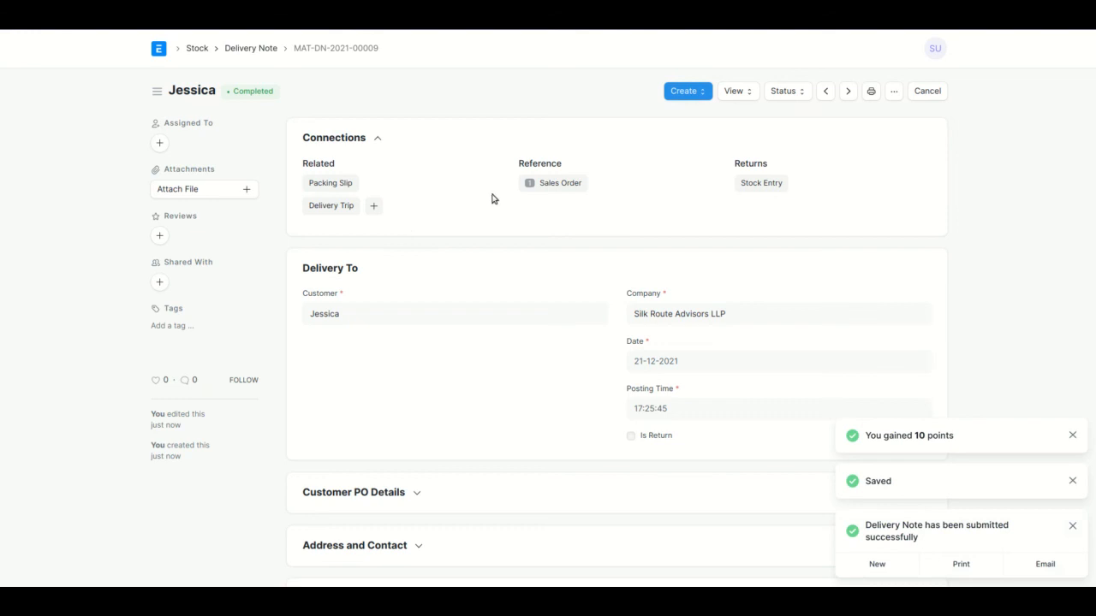
Open the stock ledger for the submitted delivery note
left_click(741, 92)
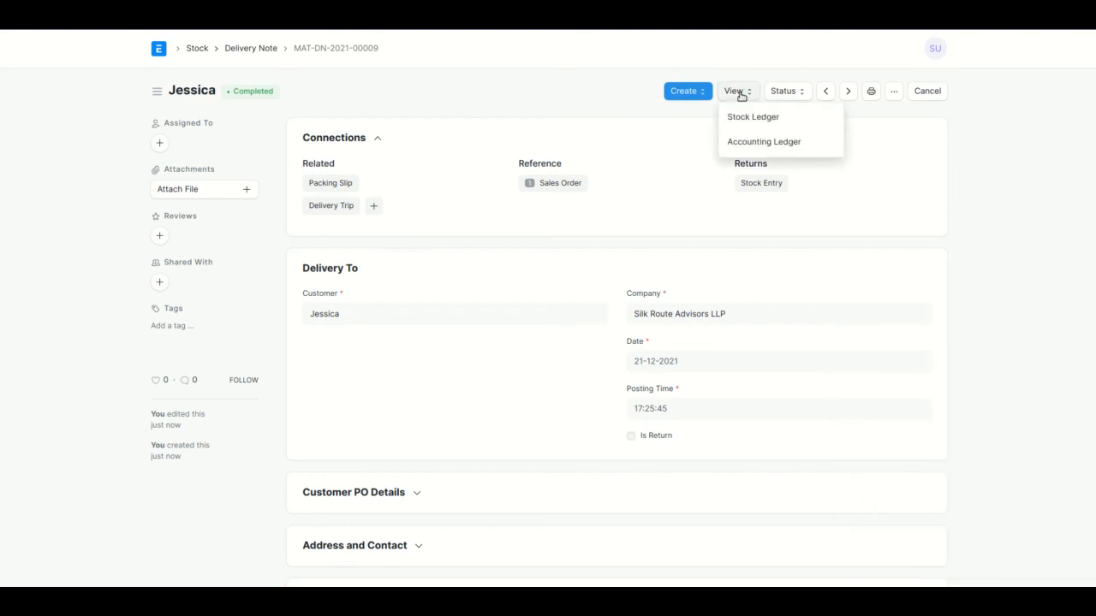
left_click(770, 117)
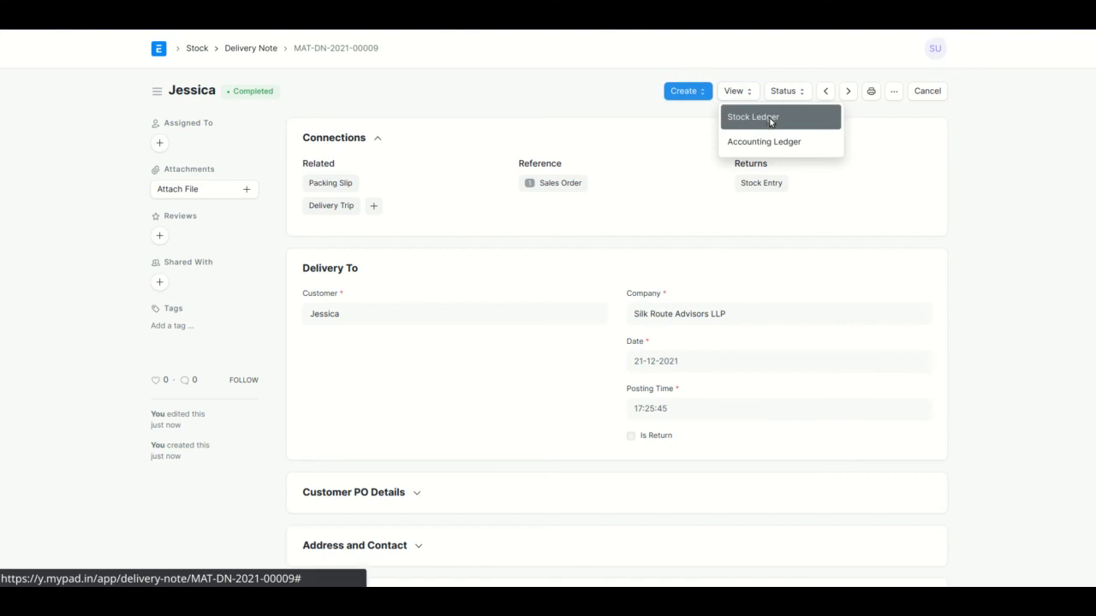